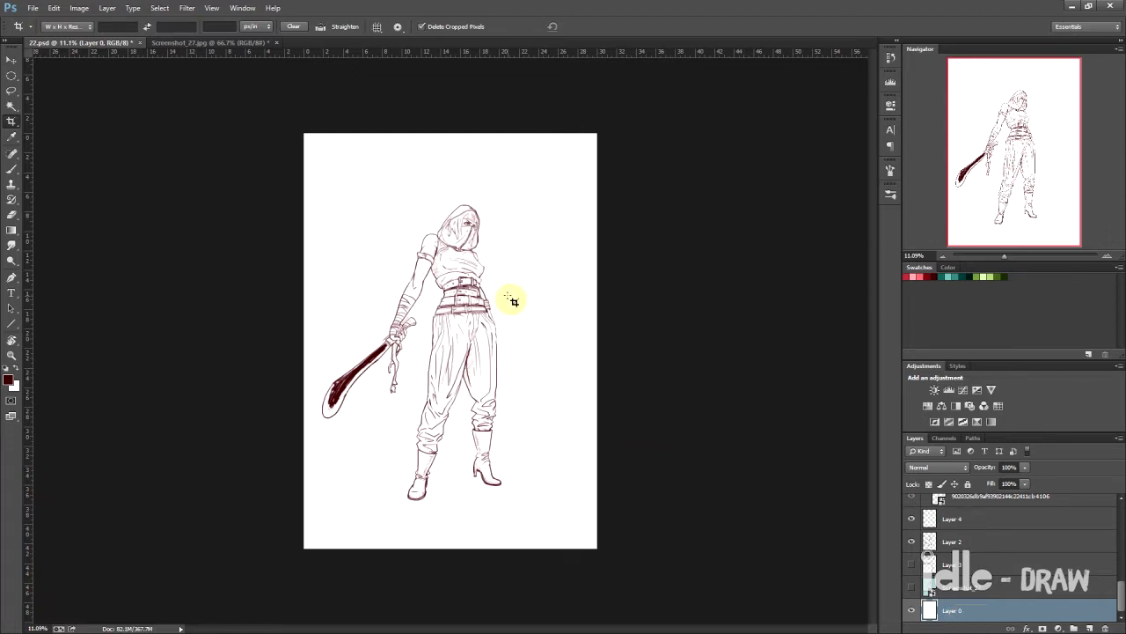
Zoom in on the hooded figure's stacked belts and nudge the view slightly upward
scroll(467, 274, "up", 3)
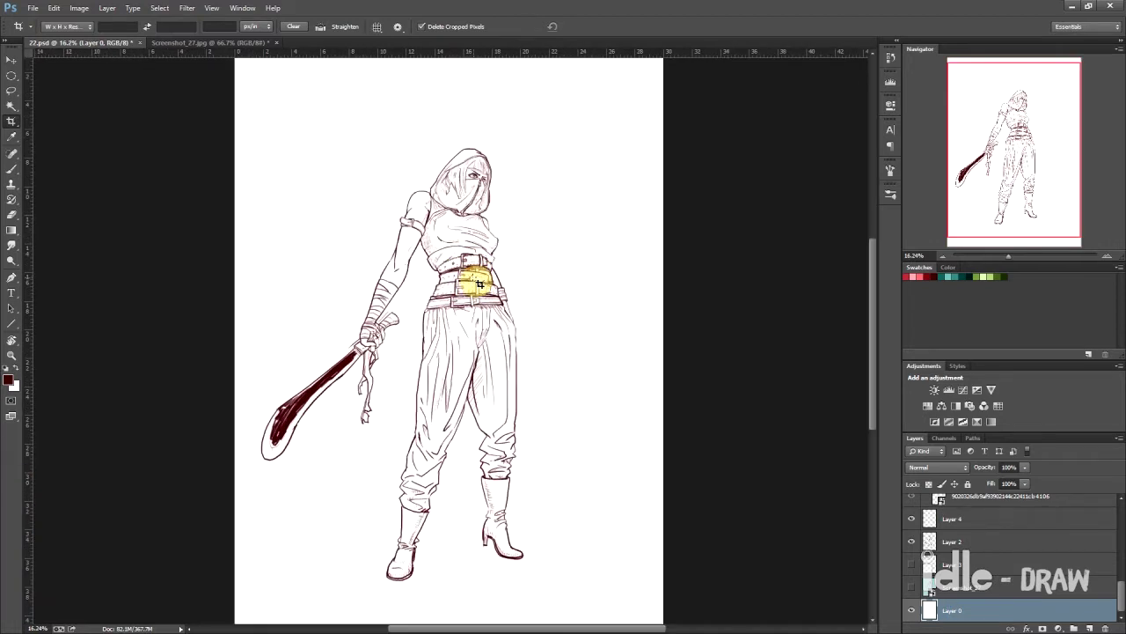
scroll(479, 283, "up", 1)
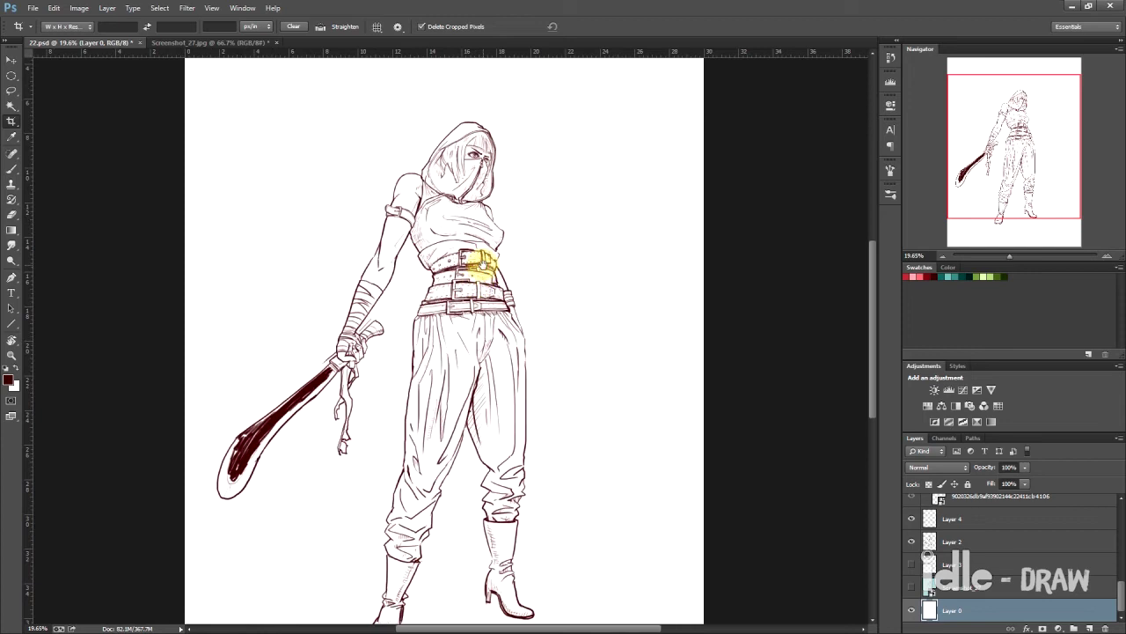
left_click_drag(482, 264, 477, 229)
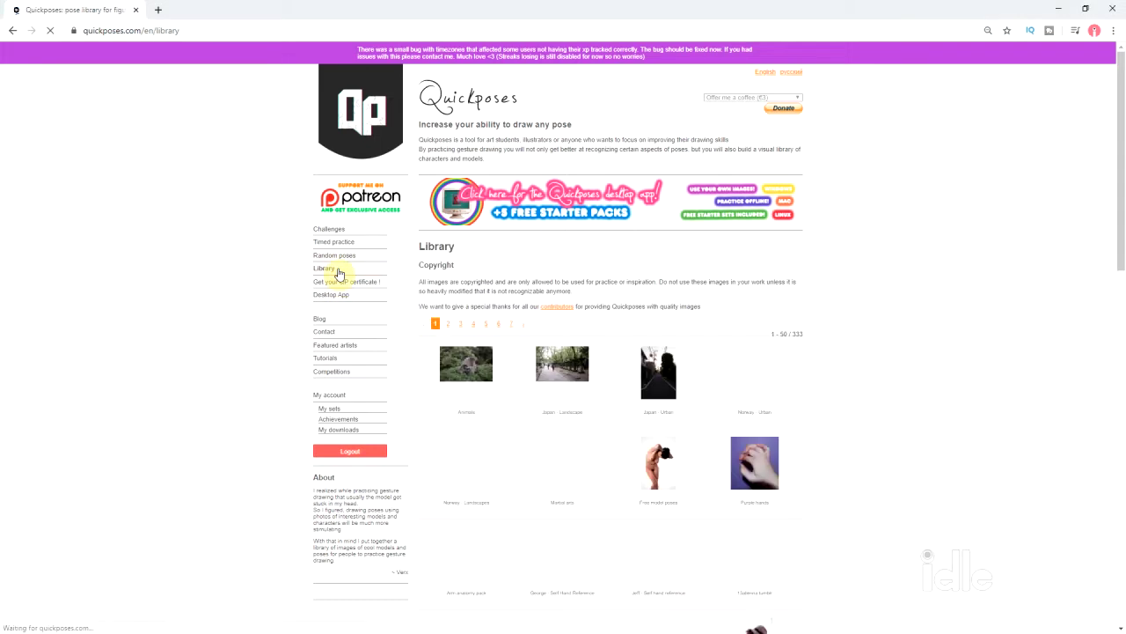
Scroll through the Quickposes Library thumbnails and open the Awesome Mad Max Cosplay Pinterest pin
scroll(636, 432, "down", 3)
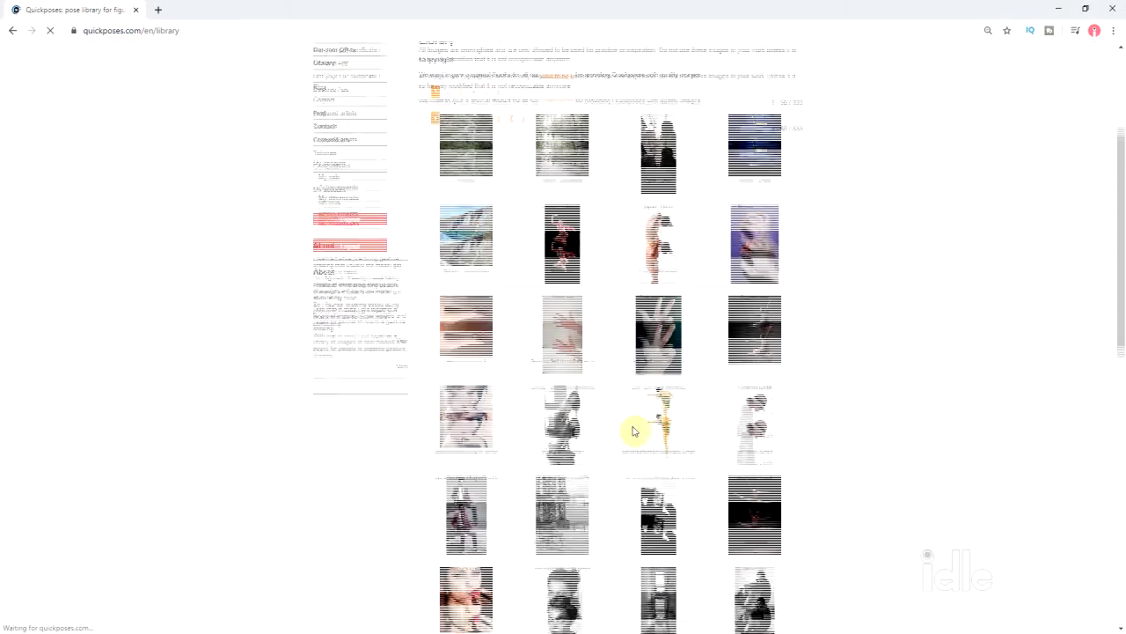
scroll(635, 431, "down", 1)
scroll(635, 431, "down", 1)
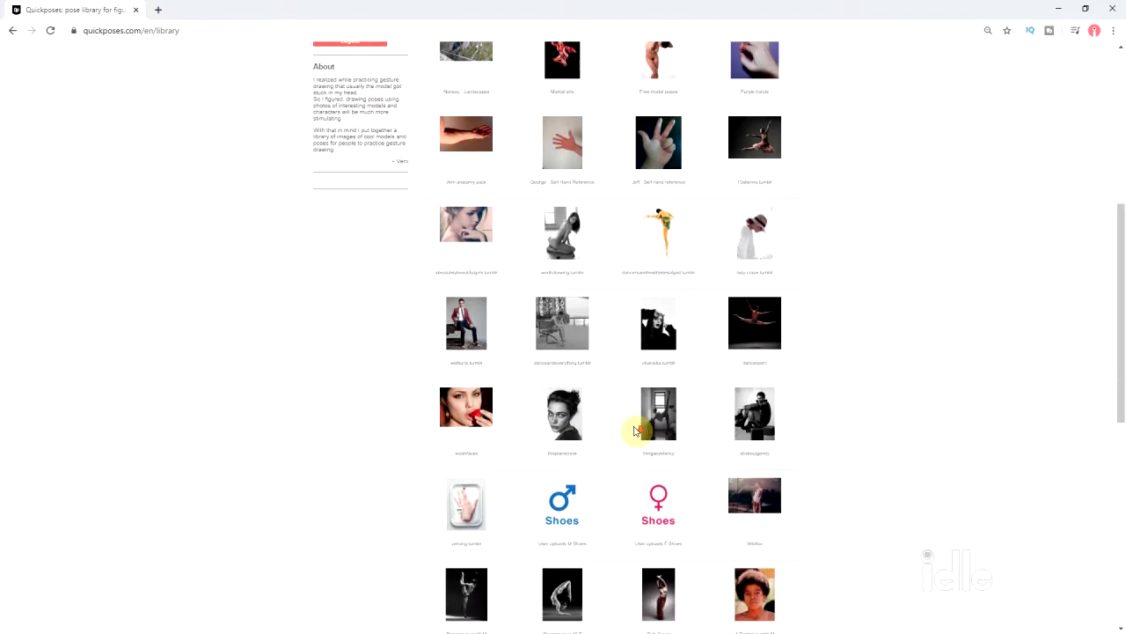
scroll(635, 431, "down", 1)
scroll(635, 431, "down", 1)
scroll(635, 431, "down", 1)
scroll(636, 431, "down", 1)
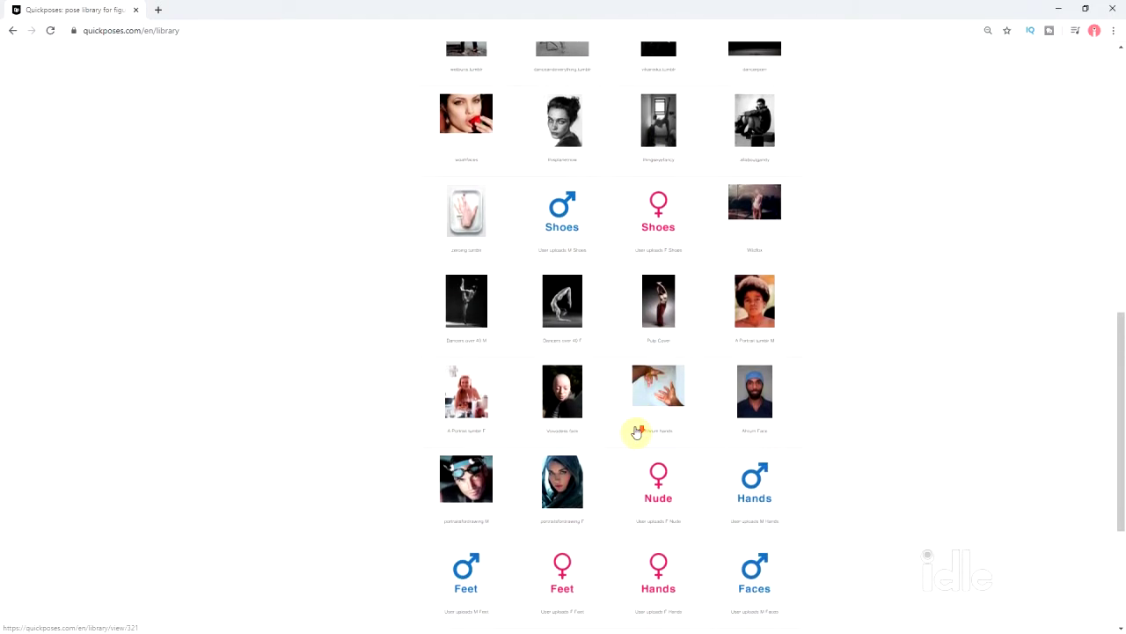
scroll(636, 431, "up", 1)
scroll(635, 432, "up", 4)
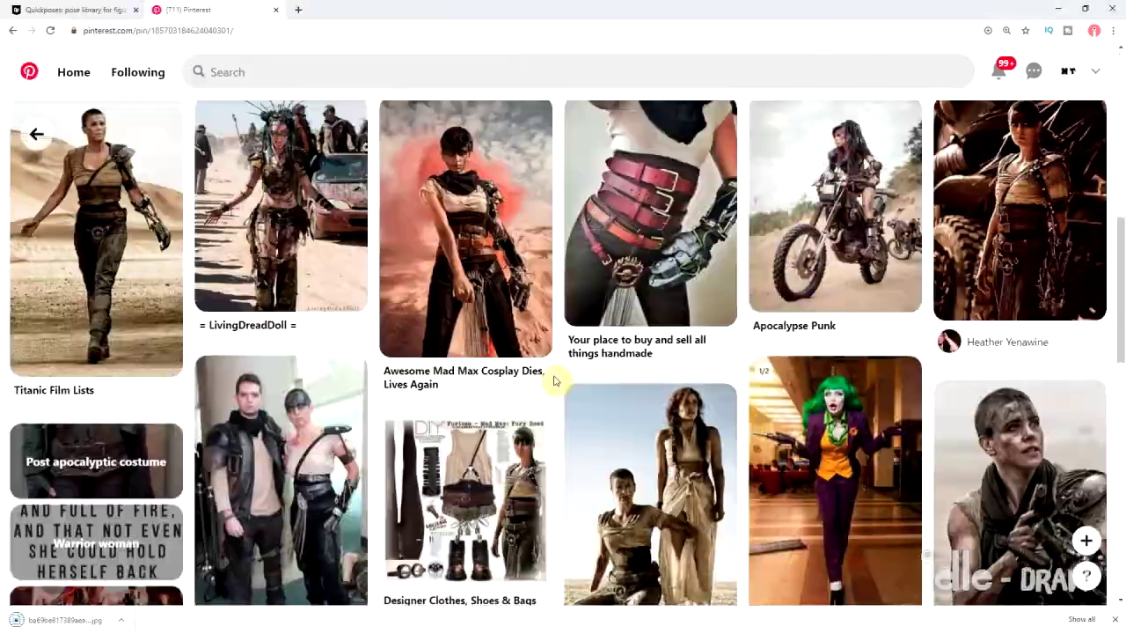
left_click(388, 352)
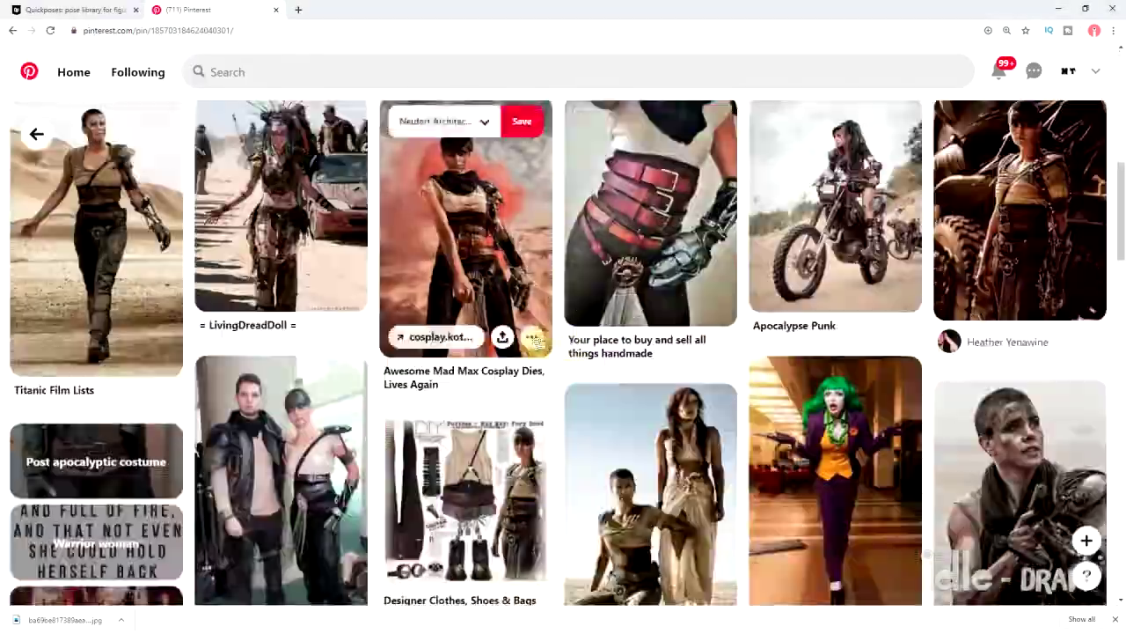
Return to the Pinterest results and browse the 'Post apocalyptic costume' pins
key("alt+Left")
scroll(630, 451, "down", 5)
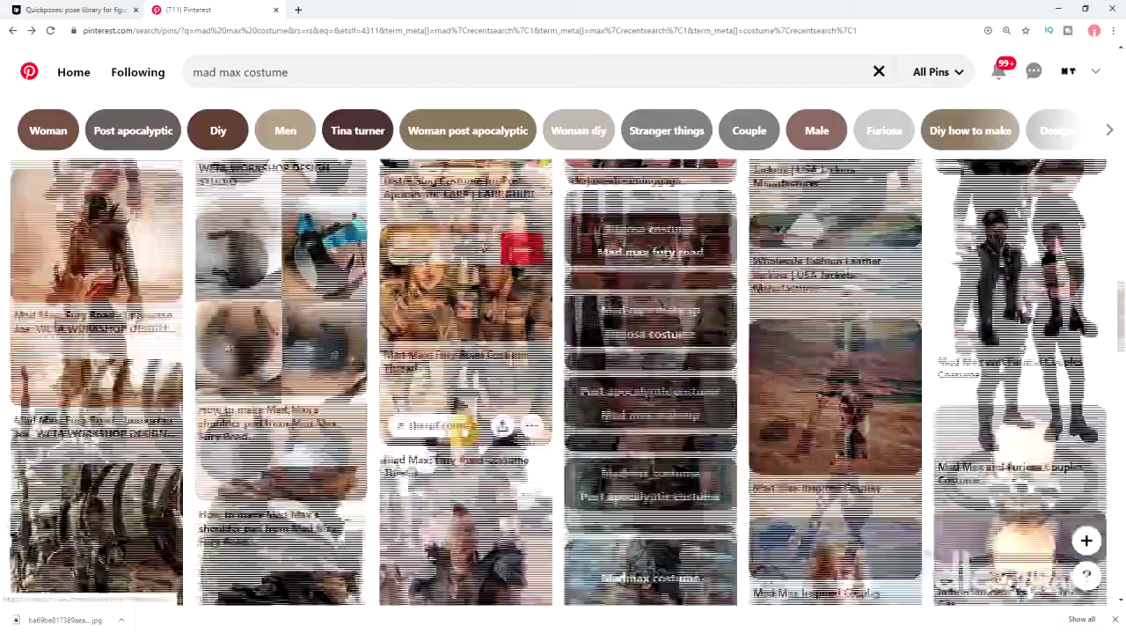
left_click(133, 130)
scroll(264, 519, "down", 3)
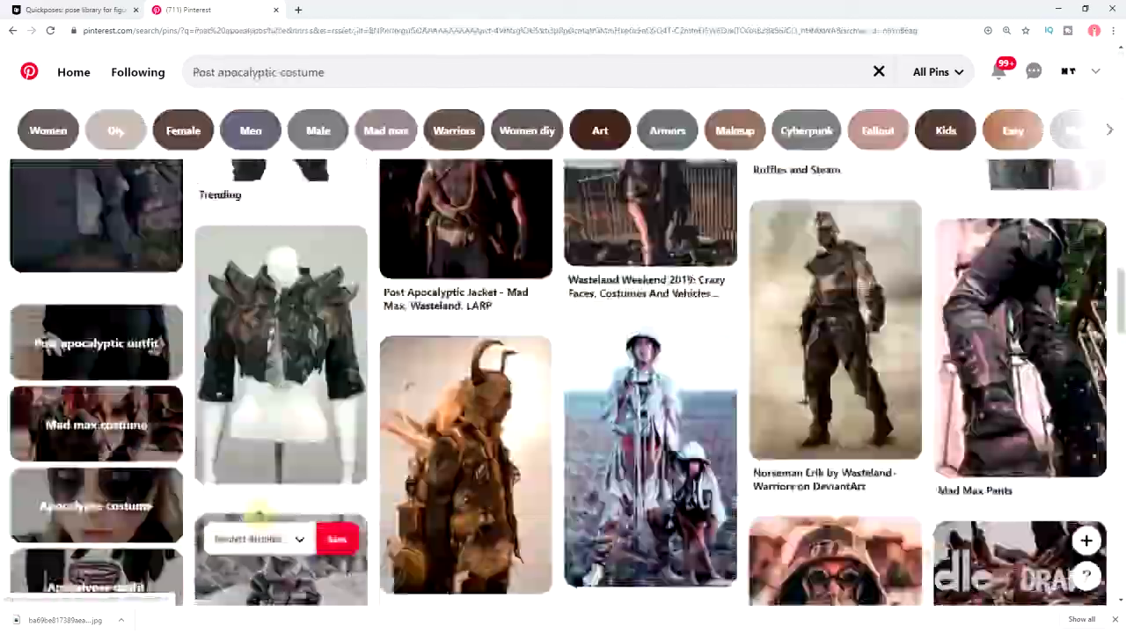
scroll(281, 440, "down", 3)
scroll(282, 528, "down", 3)
scroll(343, 542, "down", 3)
scroll(343, 541, "down", 3)
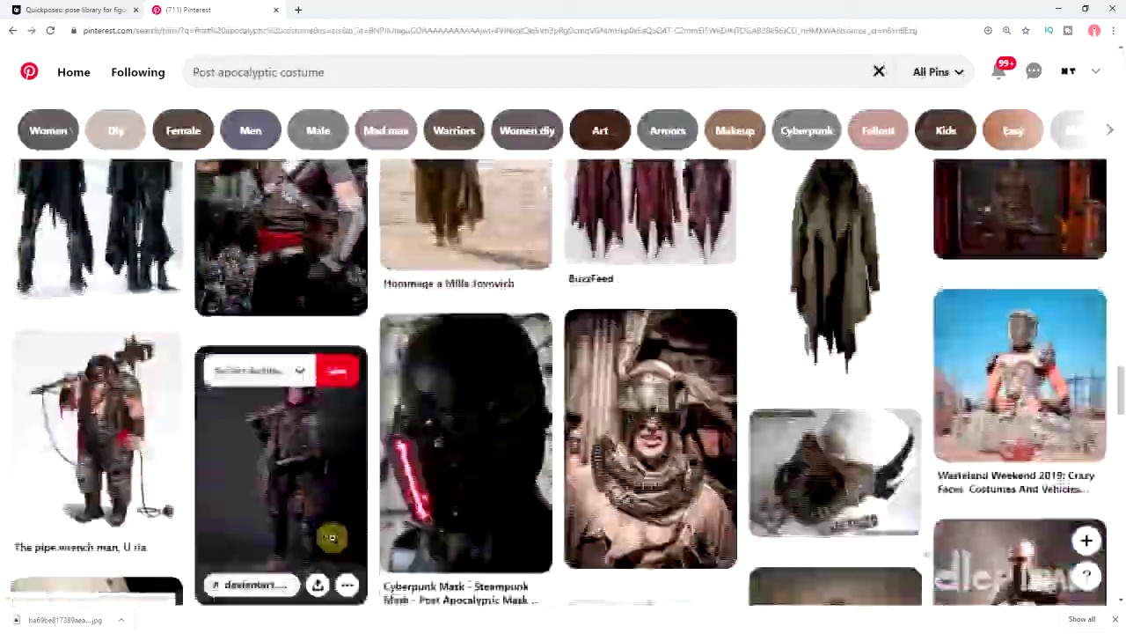
scroll(396, 493, "down", 3)
Open a post-apocalyptic costume pin and the leather harness pin, then go back
left_click(502, 427)
scroll(422, 440, "down", 5)
scroll(371, 459, "down", 5)
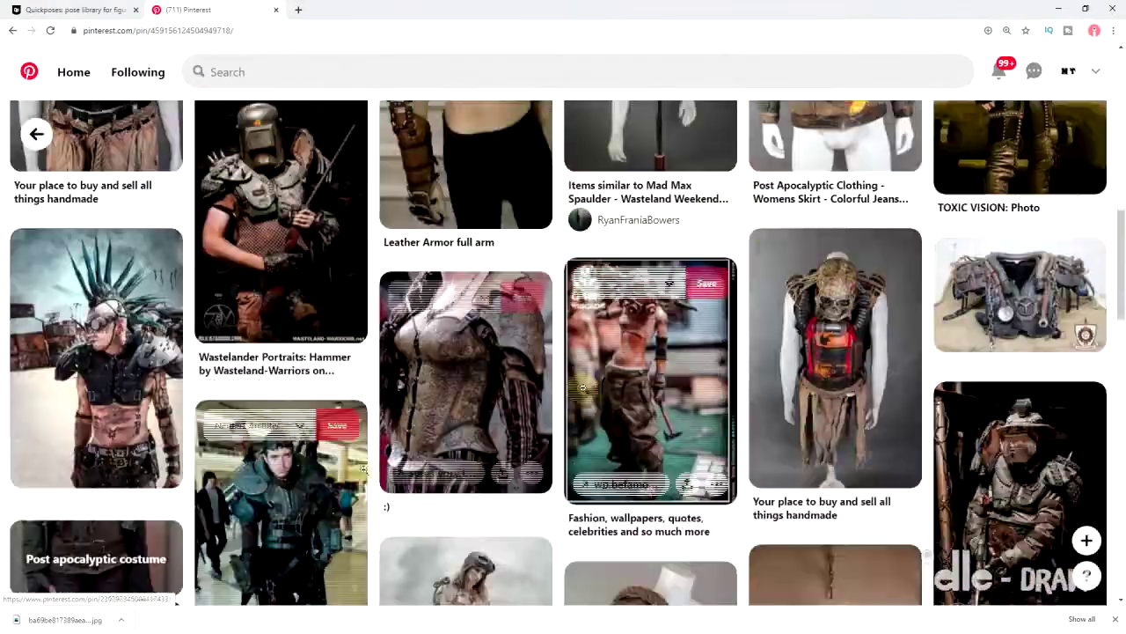
scroll(493, 326, "down", 5)
scroll(493, 326, "down", 10)
left_click(379, 343)
scroll(493, 352, "down", 5)
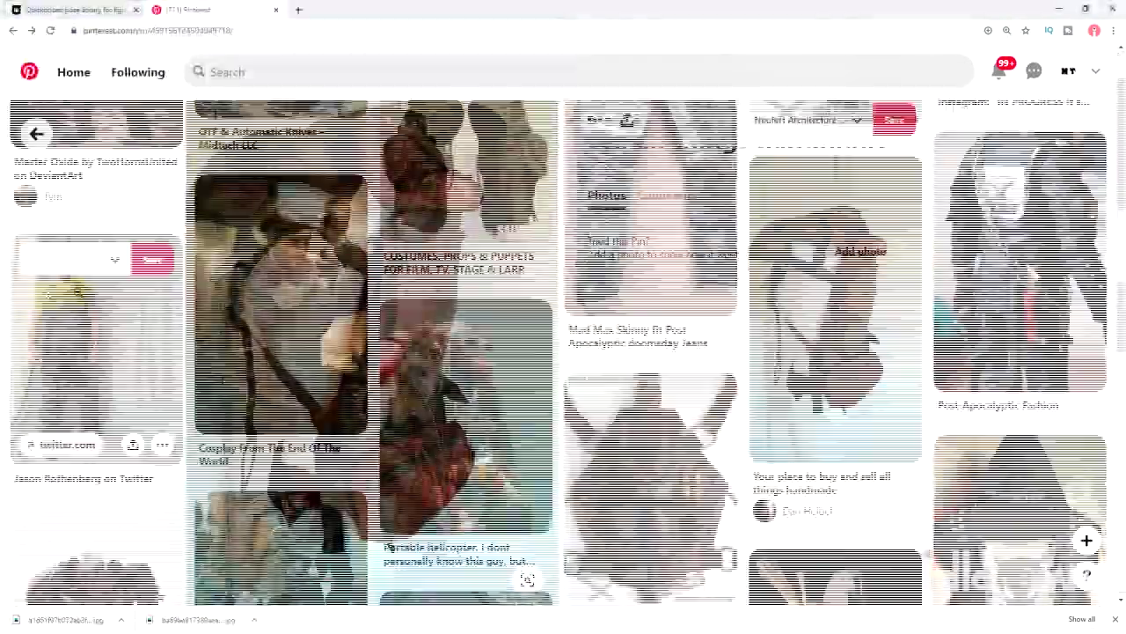
key("alt+Left")
scroll(492, 352, "down", 5)
Search Pinterest for 'gas mask' and scroll through the results
left_click(284, 72)
type("mask")
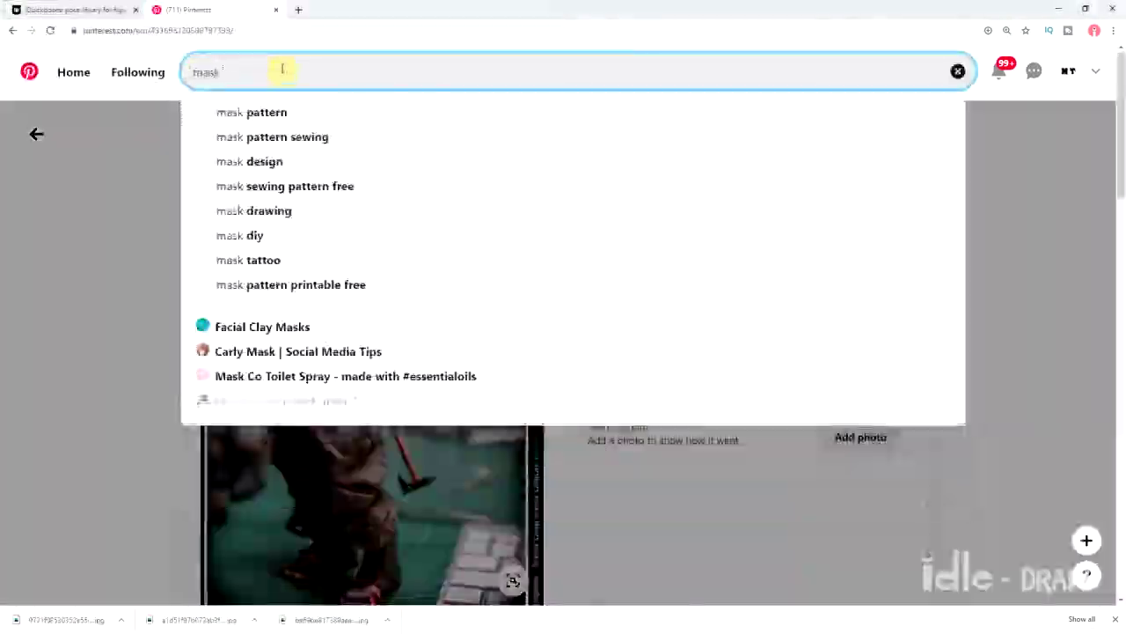
left_click(638, 176)
left_click(276, 73)
type("gas mask")
key("Return")
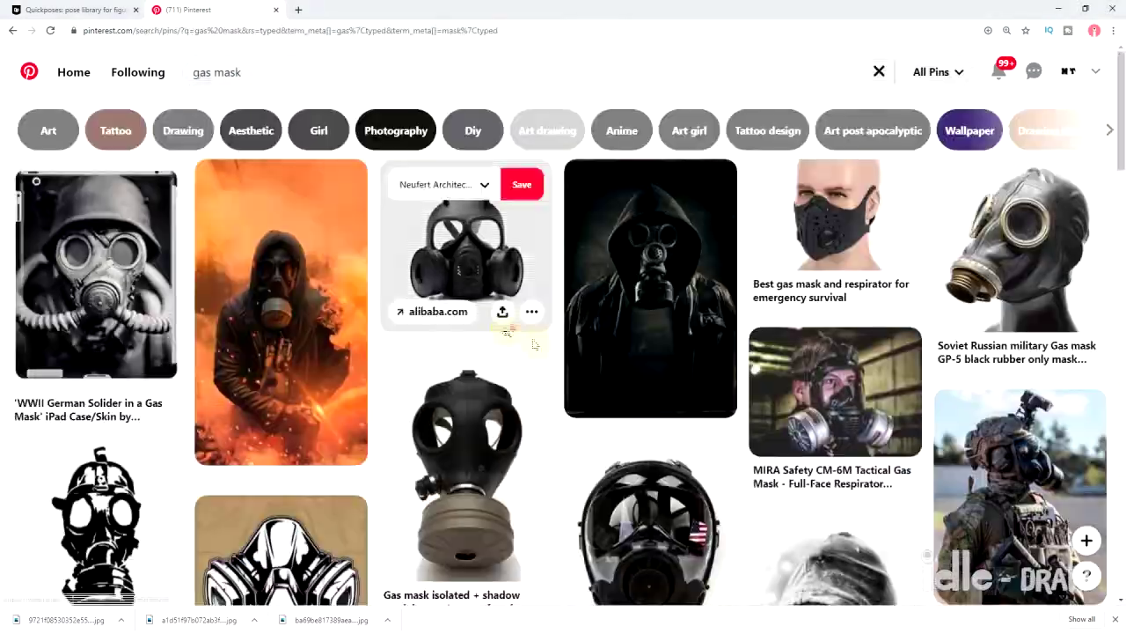
scroll(496, 322, "down", 5)
scroll(449, 476, "down", 5)
scroll(449, 476, "down", 5)
Open the gas-mask mannequin pin, download the steampunk mask image, and close Pinterest
left_click(405, 493)
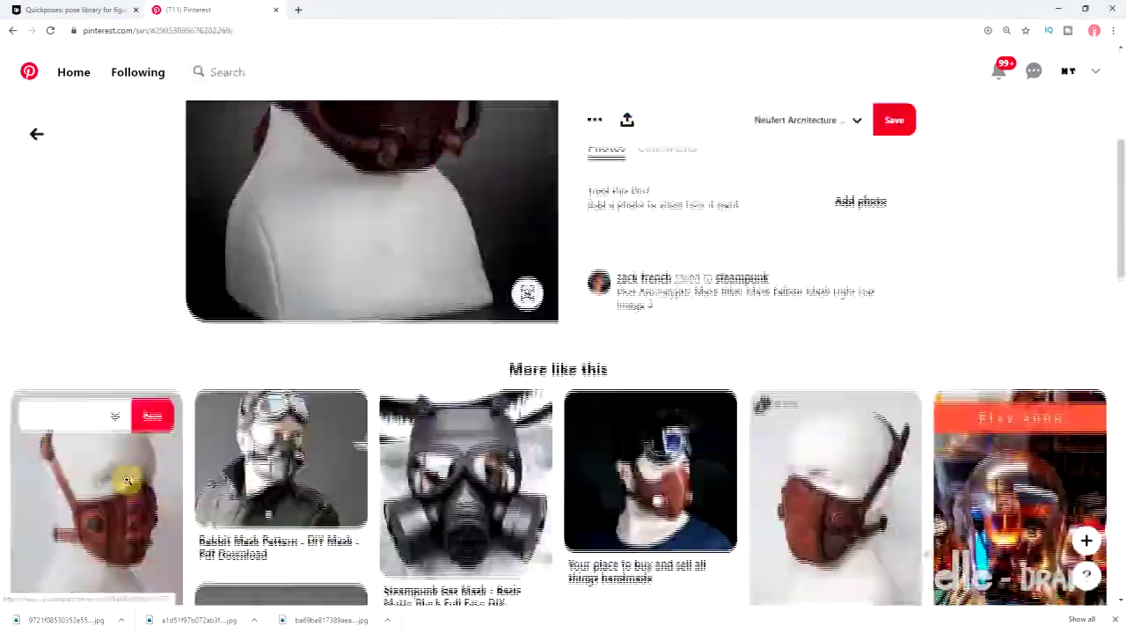
scroll(88, 440, "down", 5)
left_click(674, 280)
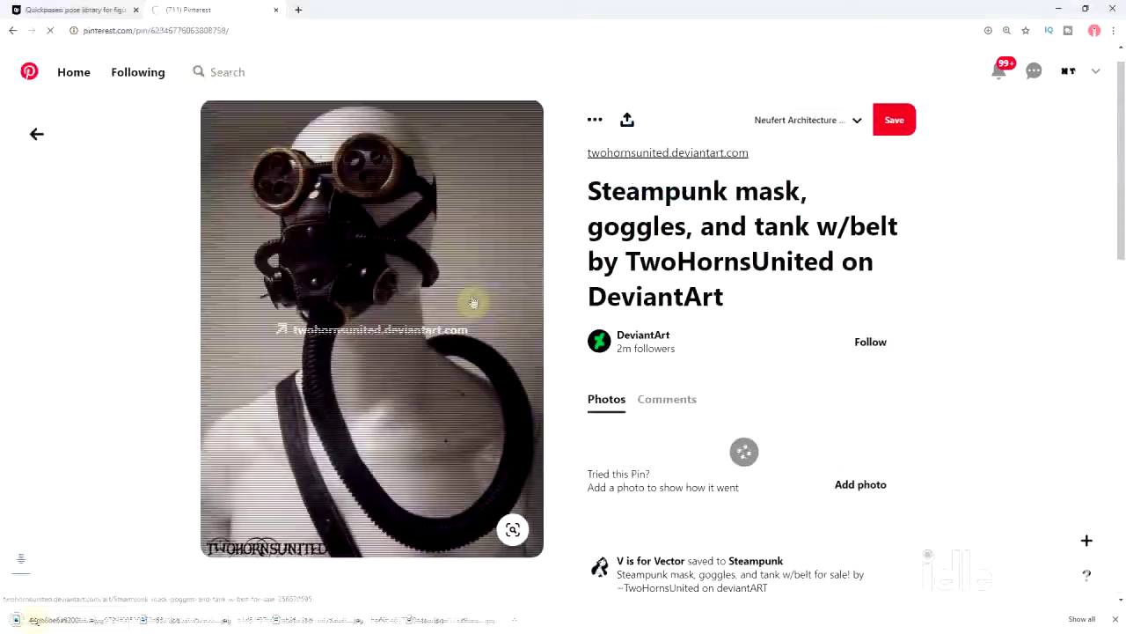
left_click(470, 302)
key("alt+F4")
key("ctrl+w")
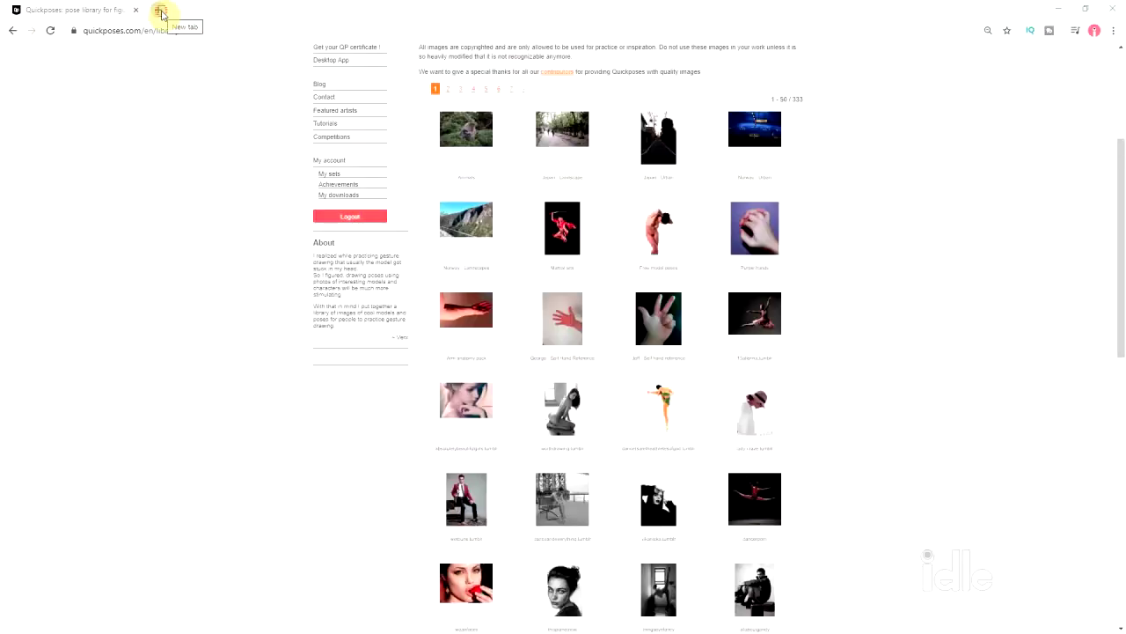
Load artsandculture.google.com in a new tab and scroll the Renaissance page
left_click(161, 12)
type("artsandculture.google.com/entity/renaissance/m06cvx")
key("Return")
scroll(236, 327, "down", 1)
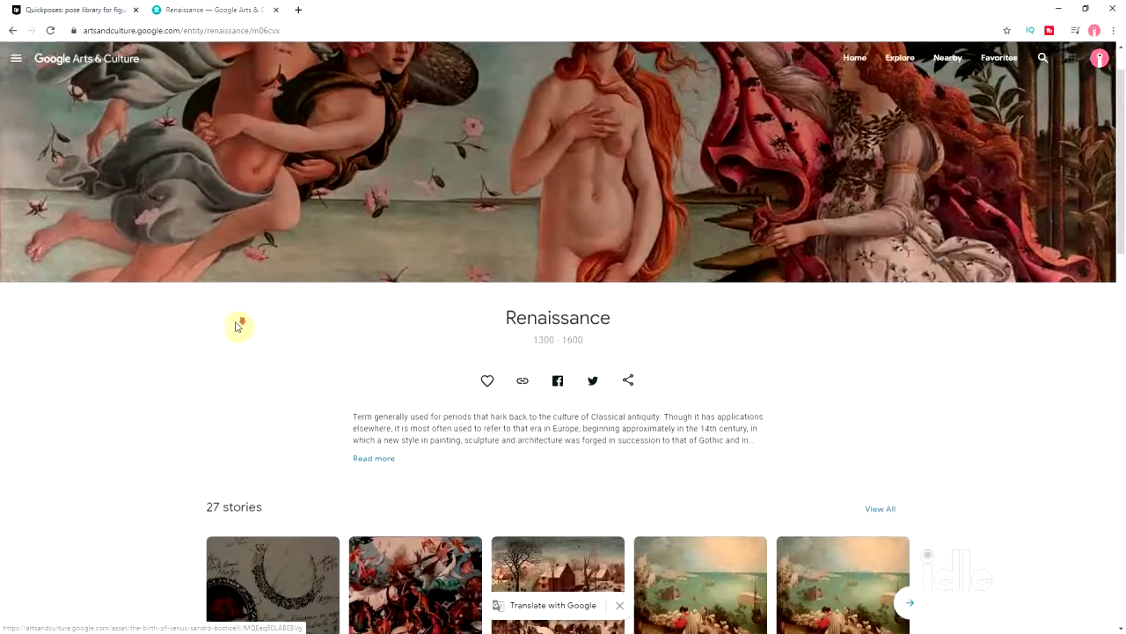
scroll(236, 326, "down", 2)
scroll(236, 327, "down", 2)
scroll(236, 326, "down", 2)
scroll(236, 327, "down", 1)
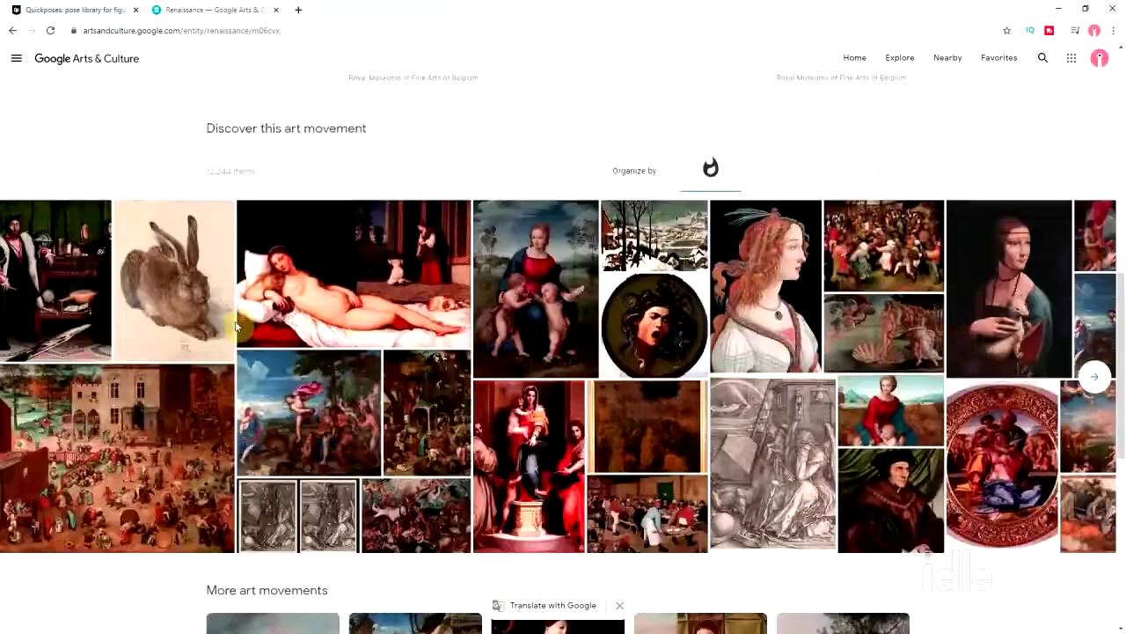
scroll(236, 327, "down", 2)
scroll(236, 326, "down", 1)
scroll(236, 326, "down", 1)
scroll(236, 327, "down", 2)
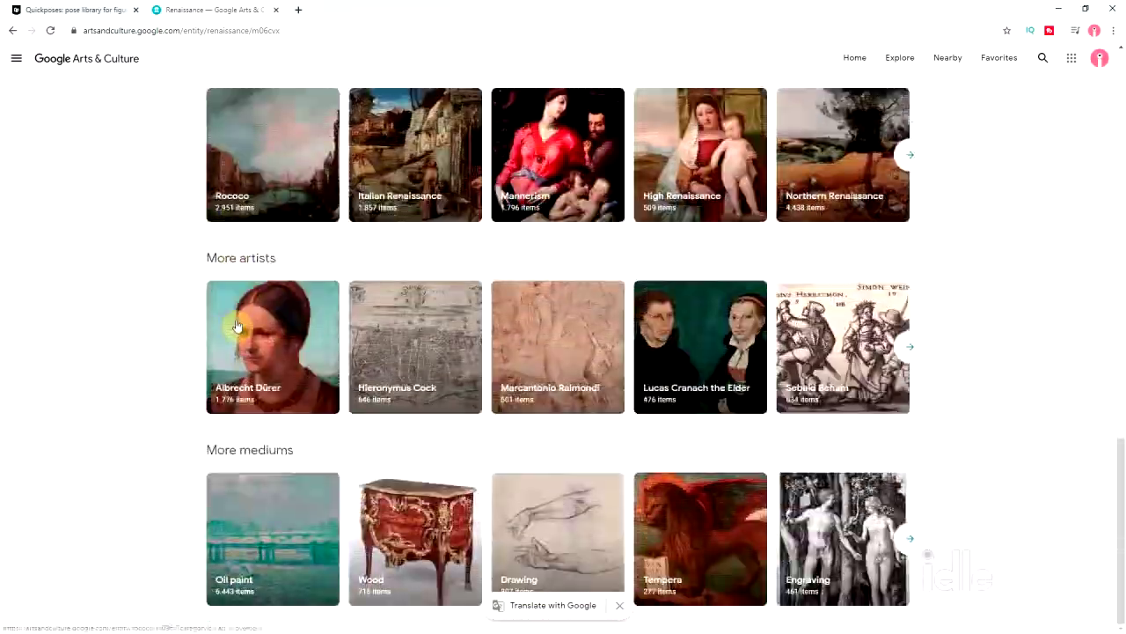
scroll(235, 327, "up", 1)
scroll(236, 327, "up", 1)
Open the Madonna of the Harpies in the zoomable viewer and zoom in
left_click(539, 181)
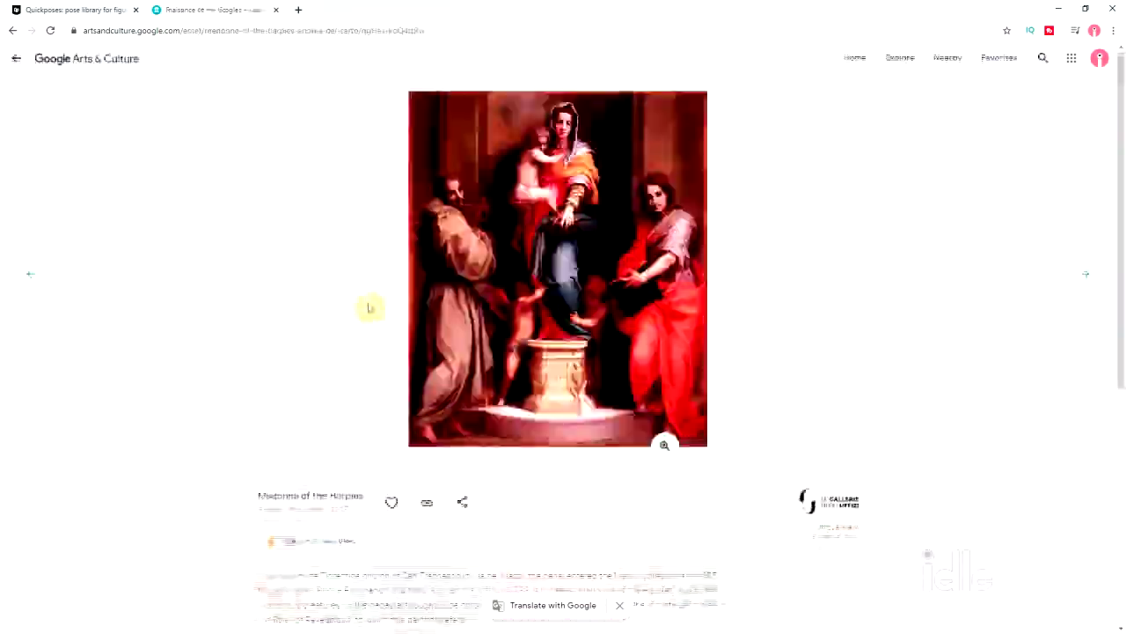
left_click(605, 317)
left_click(627, 306)
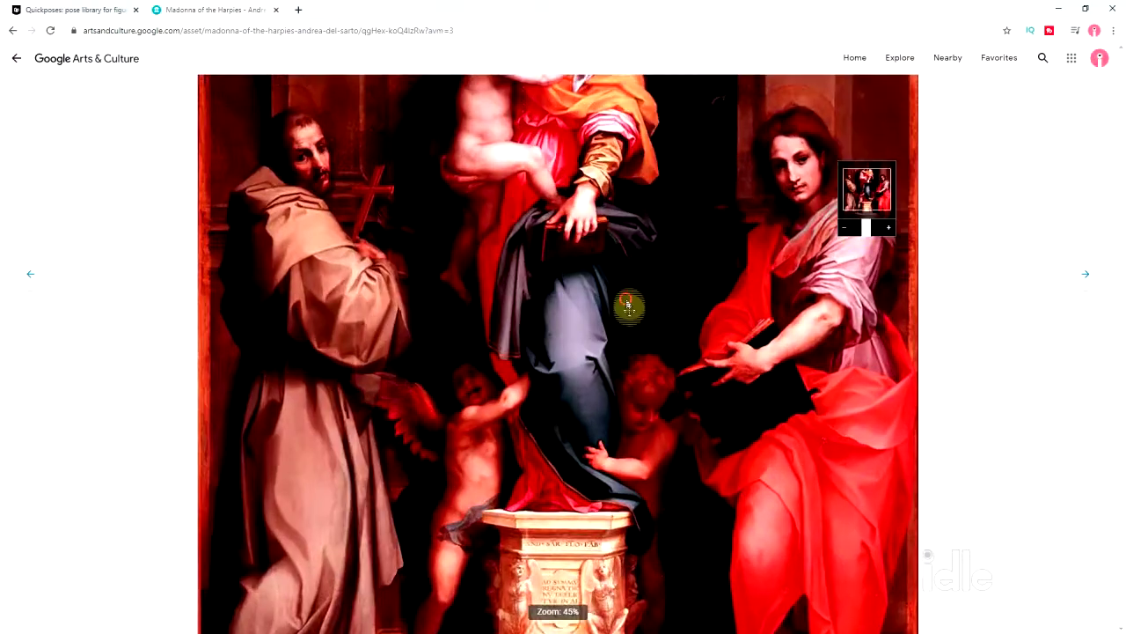
scroll(607, 352, "down", 2)
scroll(440, 340, "up", 1)
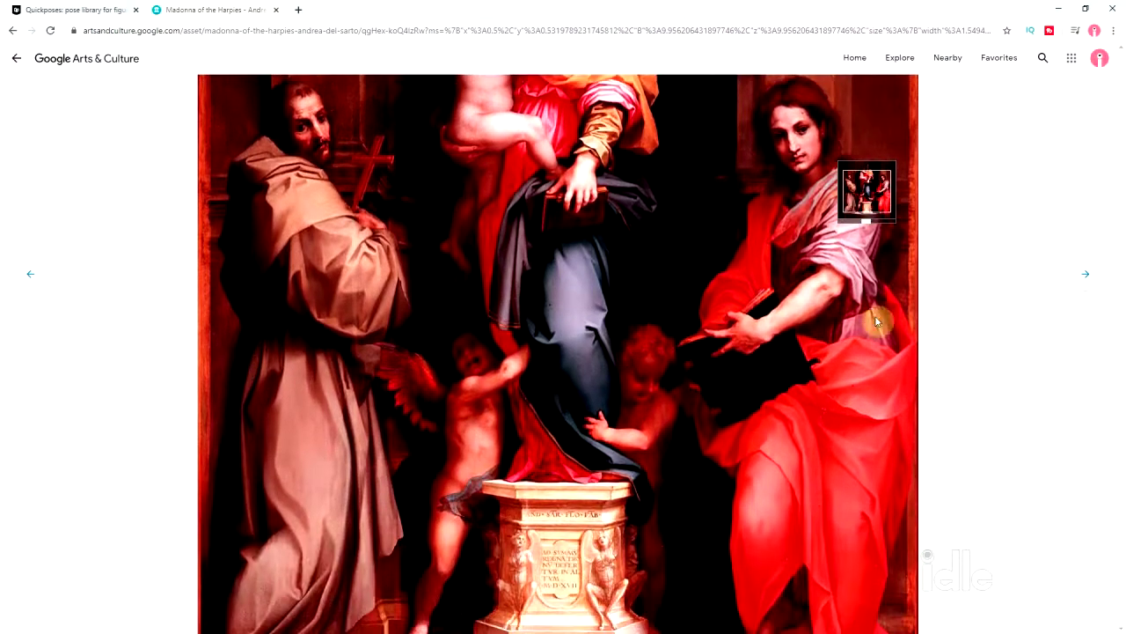
Advance past Idealized Portrait of a Lady to The Wedding Dance and view it zoomed
left_click(1086, 274)
left_click(1091, 276)
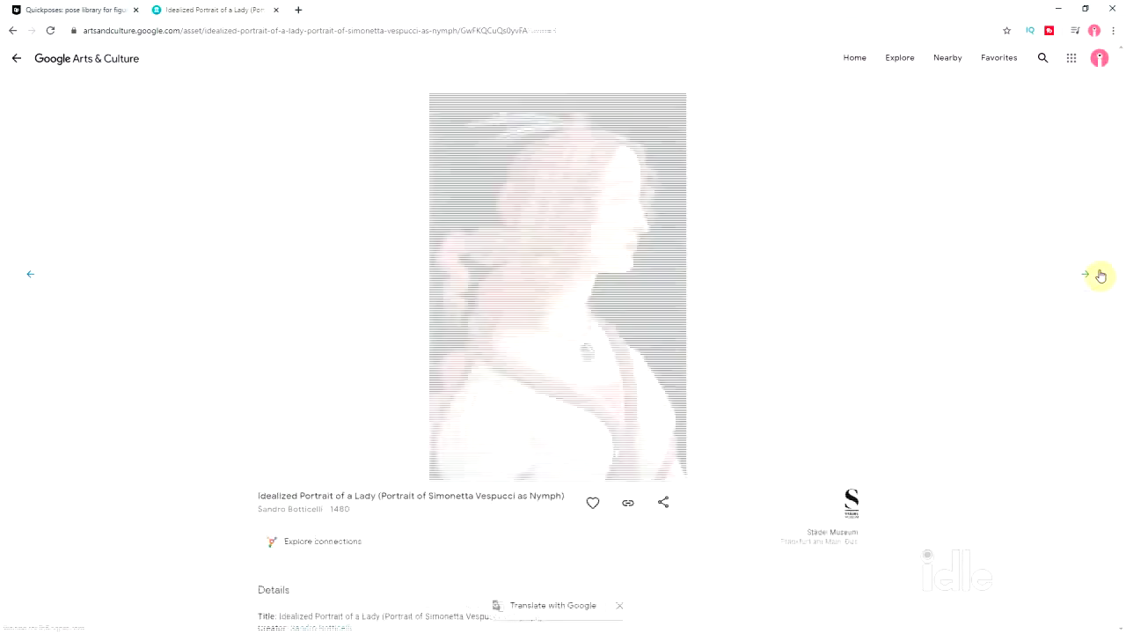
left_click(1100, 276)
left_click(747, 442)
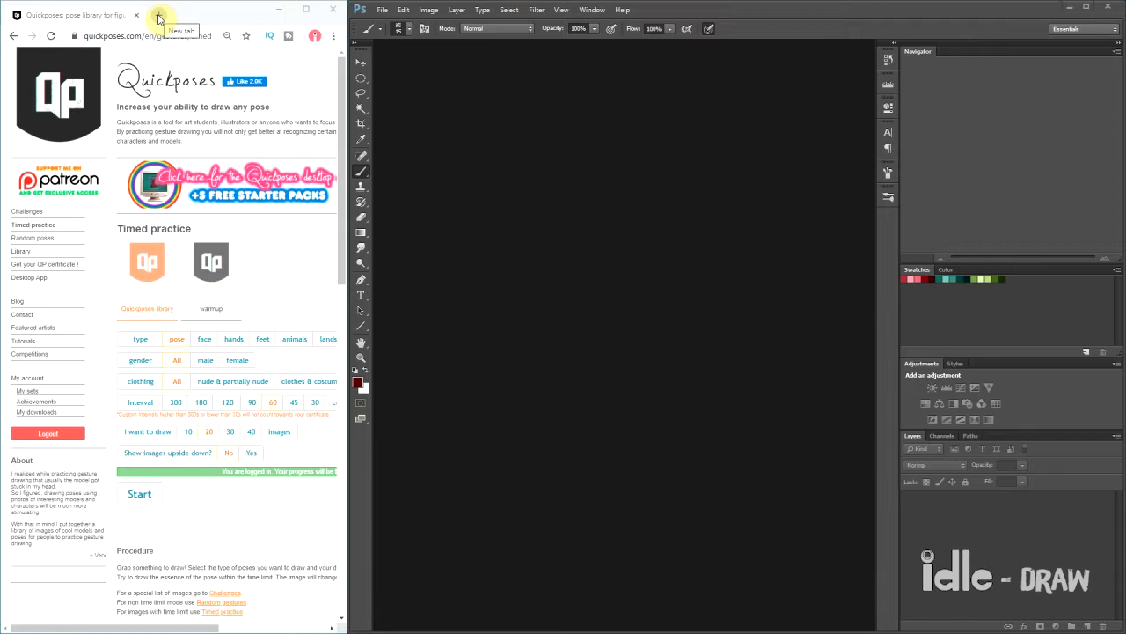
Search Google for pinterest in a new tab and open the Pinterest site
left_click(159, 18)
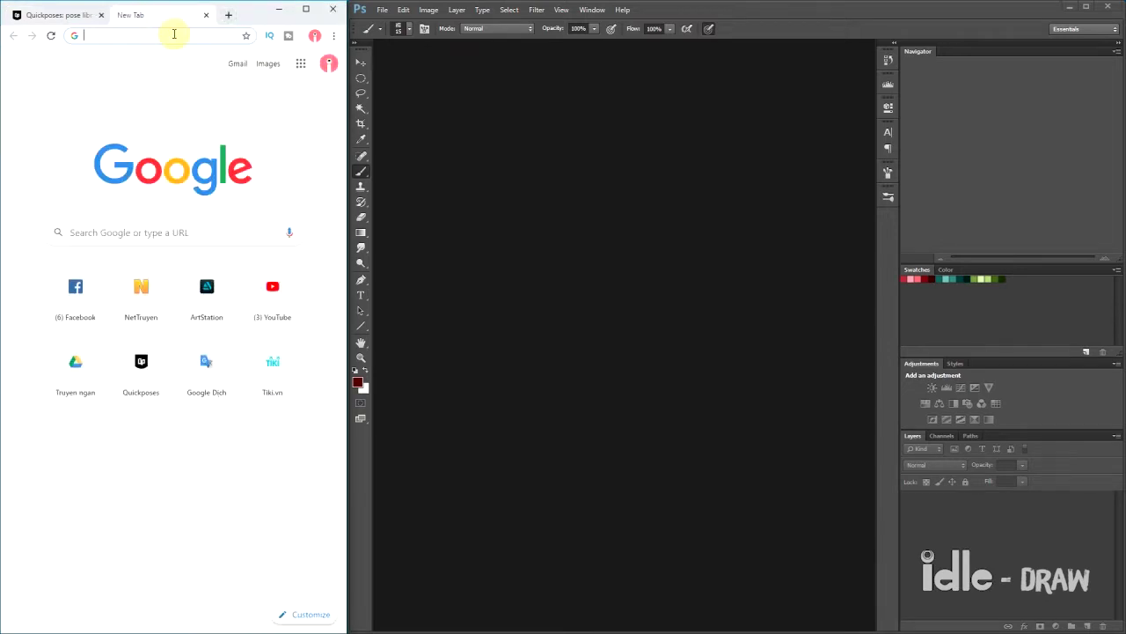
type("print")
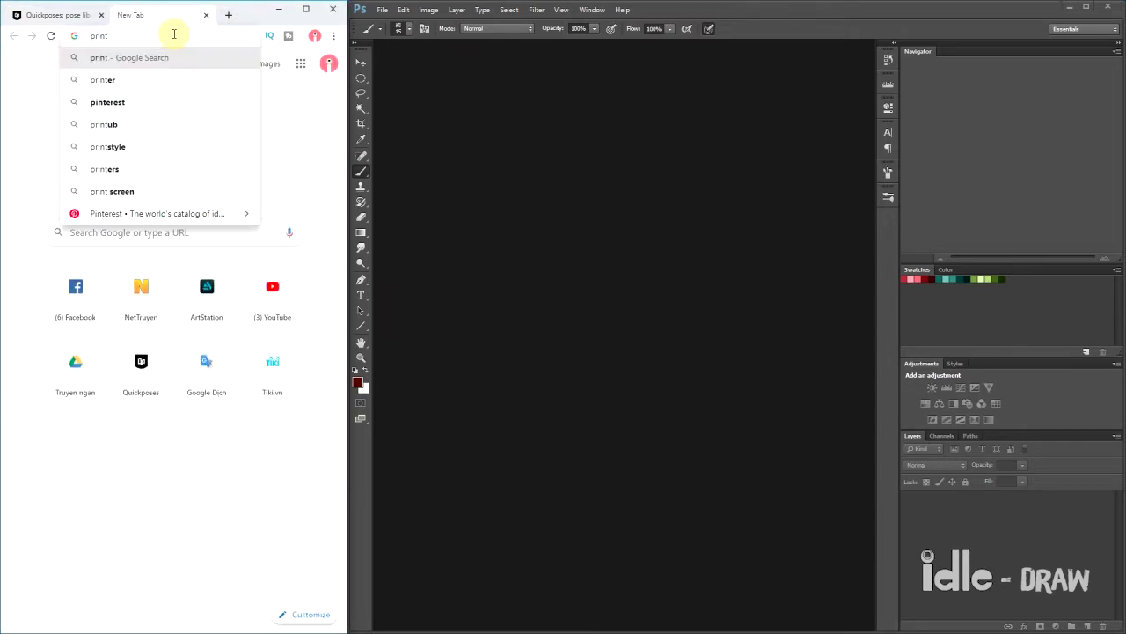
type("er")
key("Down")
key("Return")
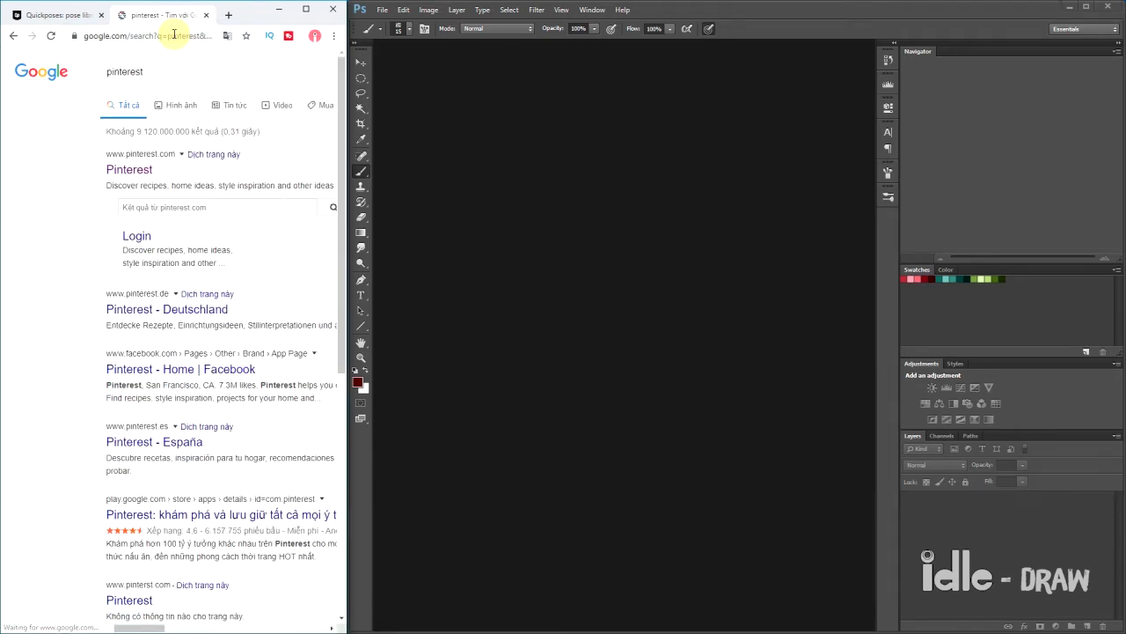
key("alt+Tab")
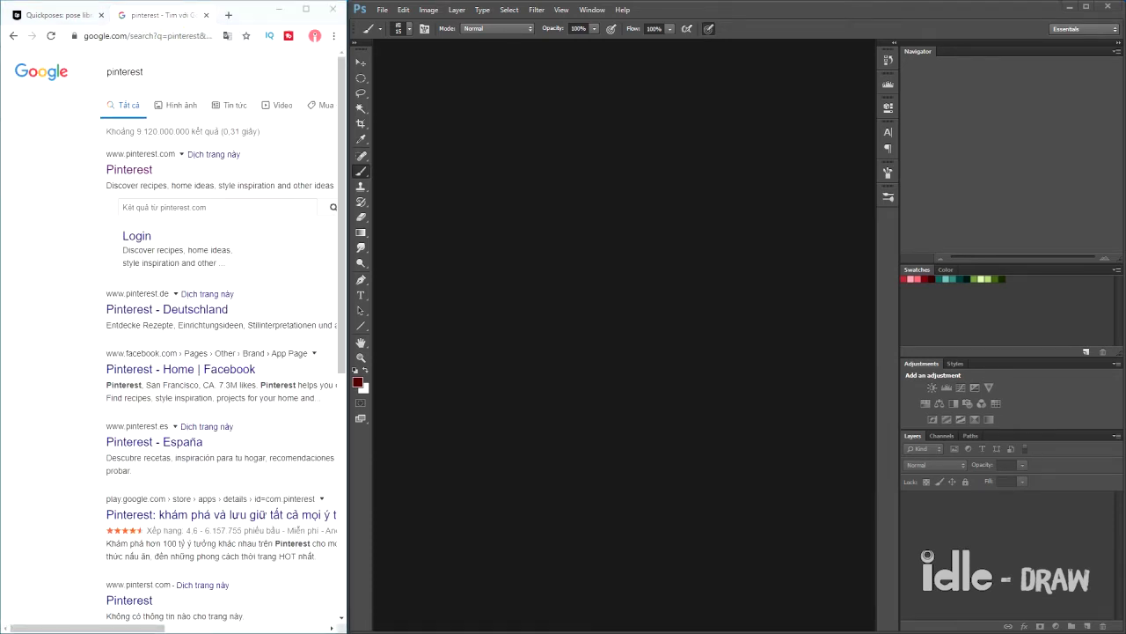
left_click(140, 168)
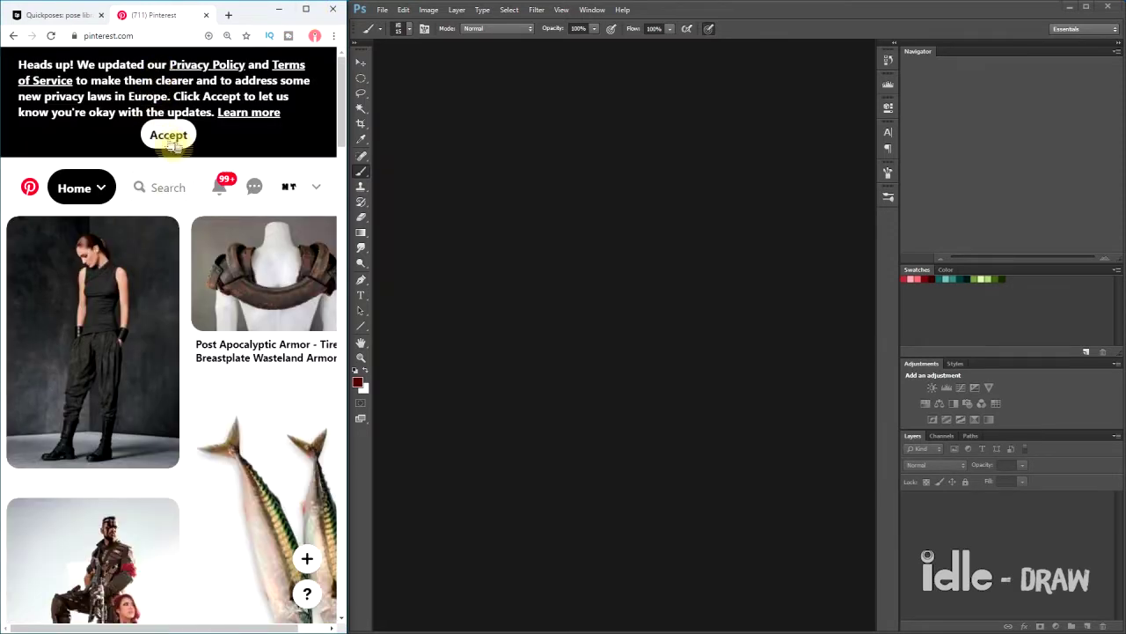
Accept the privacy terms, type 'mad', and browse the Orgone Pants pin's related techwear pins
left_click(172, 139)
left_click(53, 130)
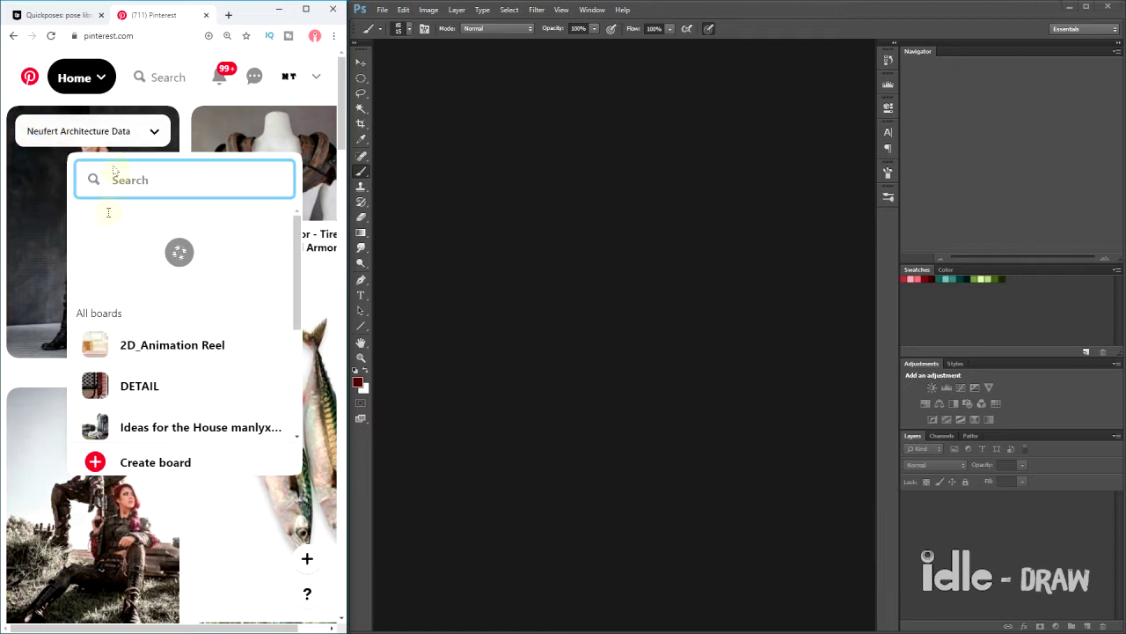
type("mad")
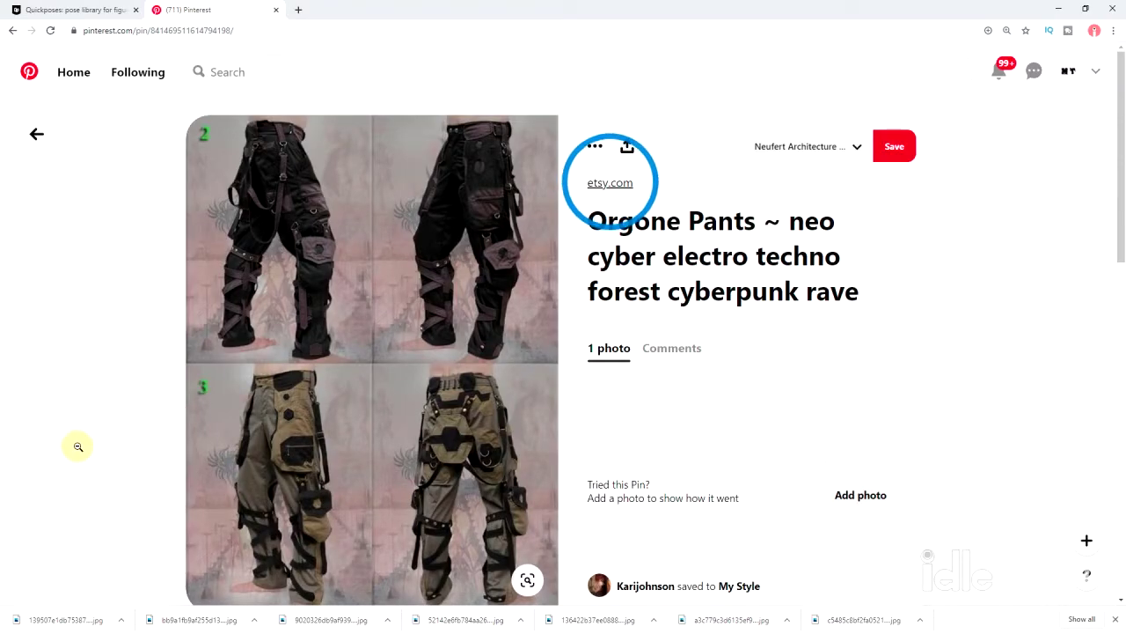
scroll(77, 445, "down", 2)
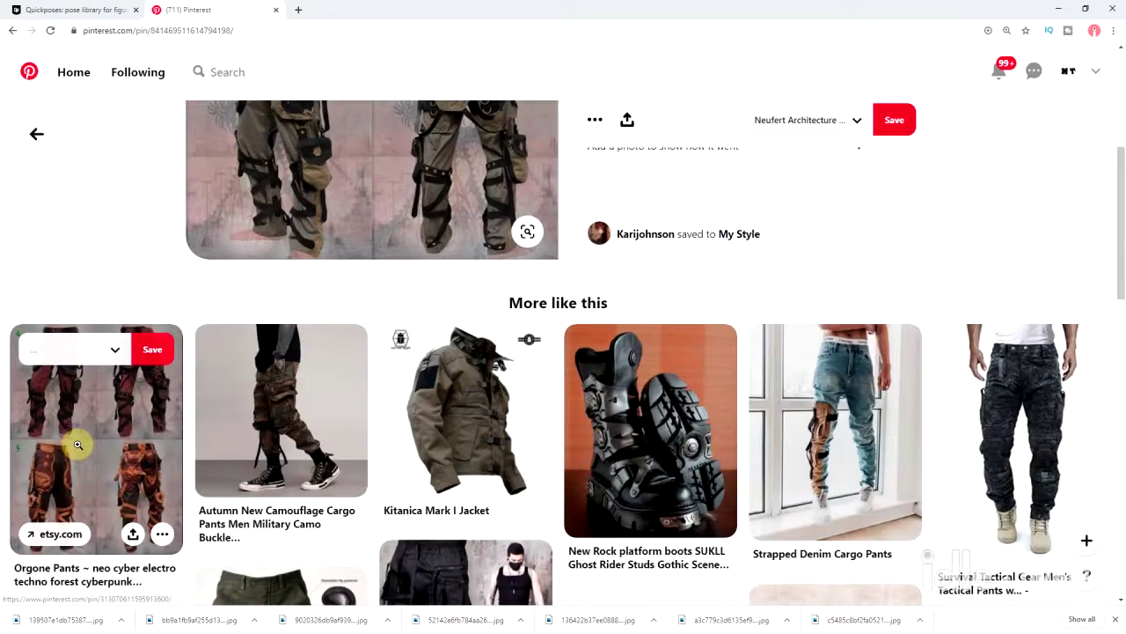
scroll(78, 445, "down", 1)
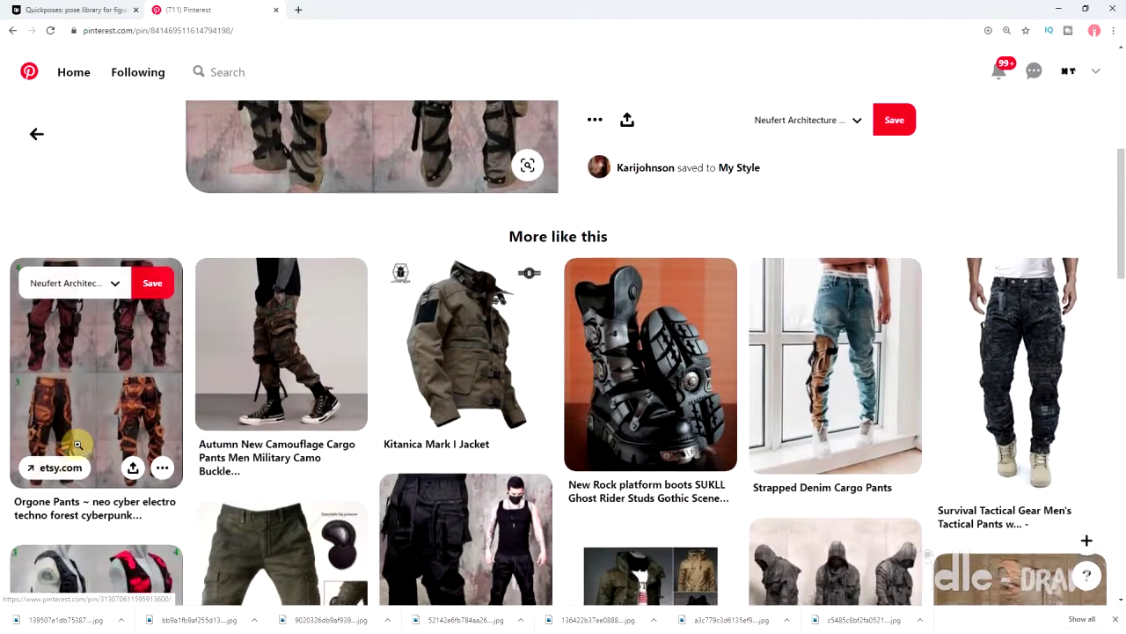
scroll(78, 446, "down", 2)
scroll(77, 445, "up", 1)
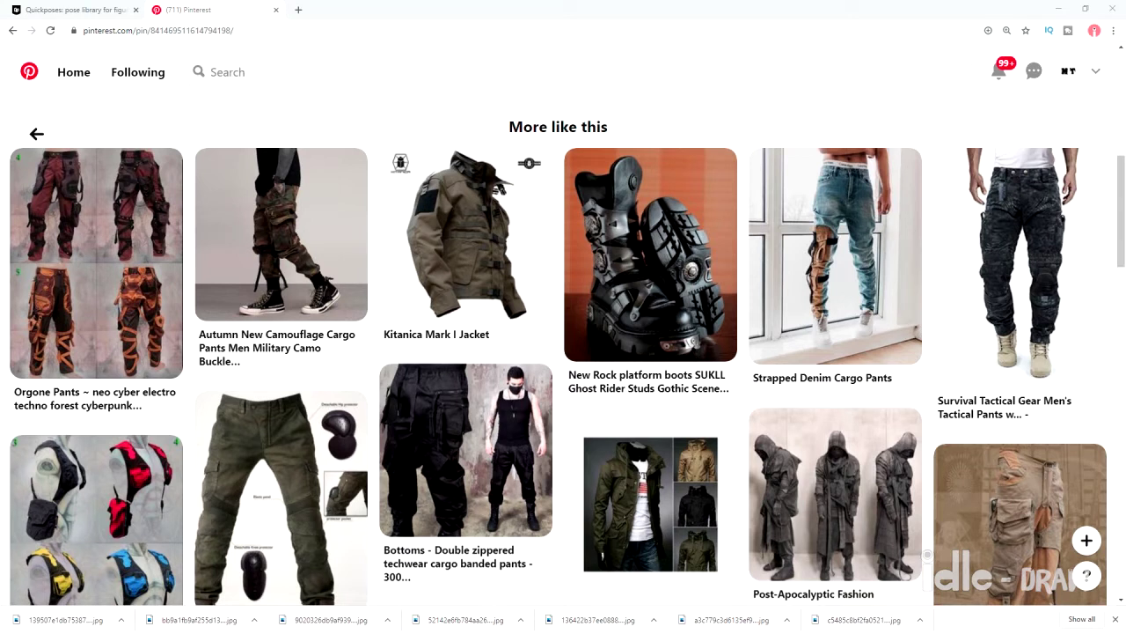
Pick a custom time per pose in Quickposes and start the 20-pose session
left_click(10, 31)
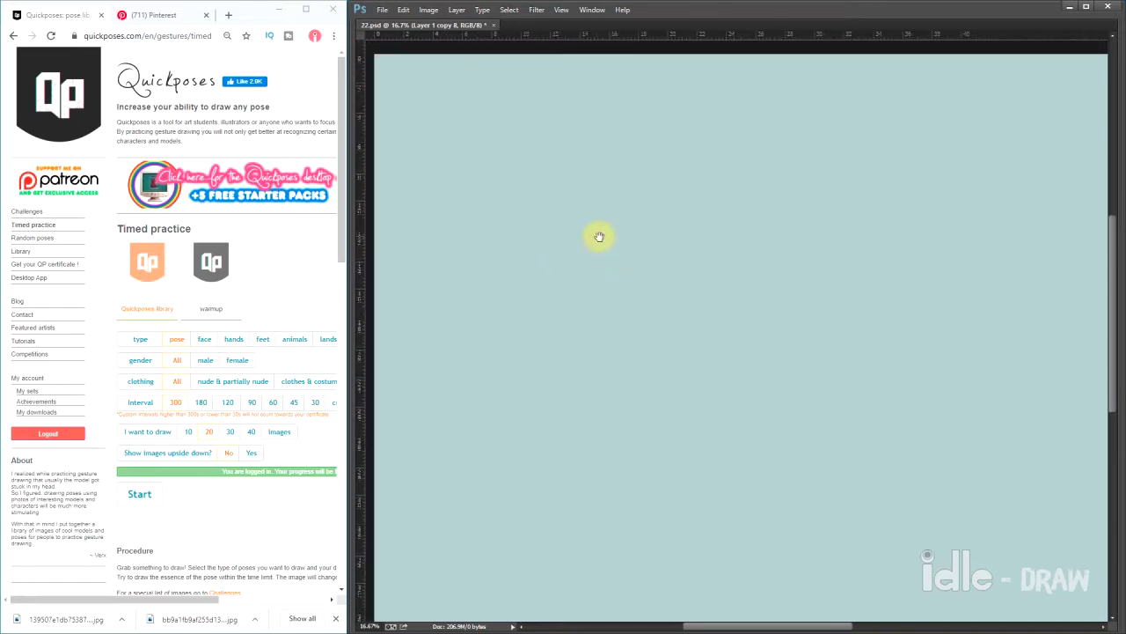
left_click(332, 405)
scroll(332, 405, "right", 4)
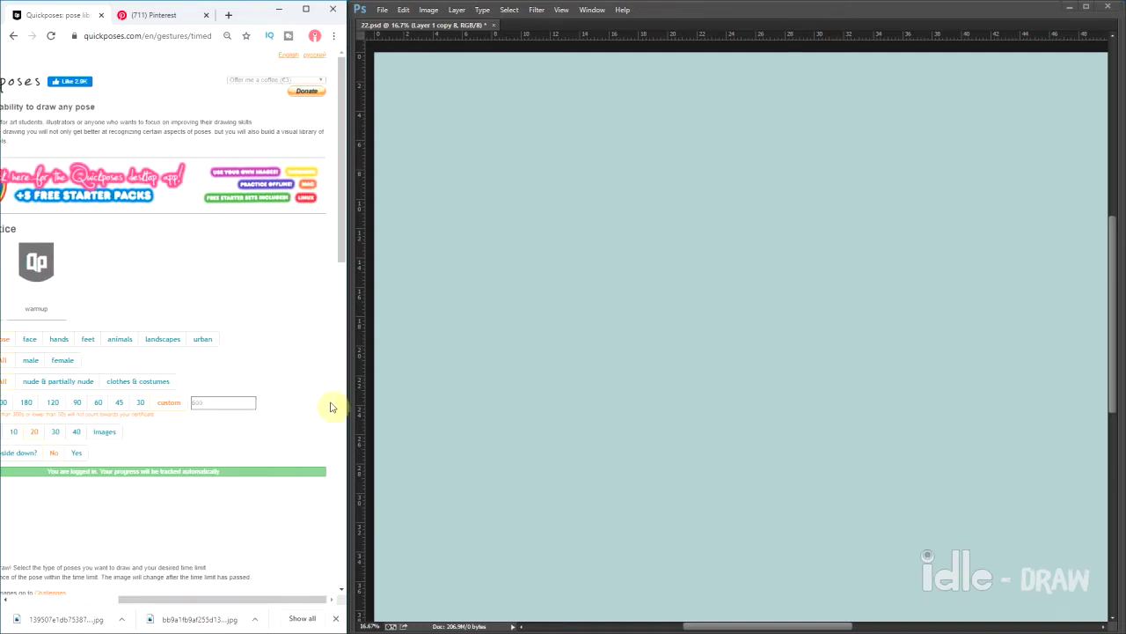
scroll(3, 308, "left", 4)
left_click(71, 490)
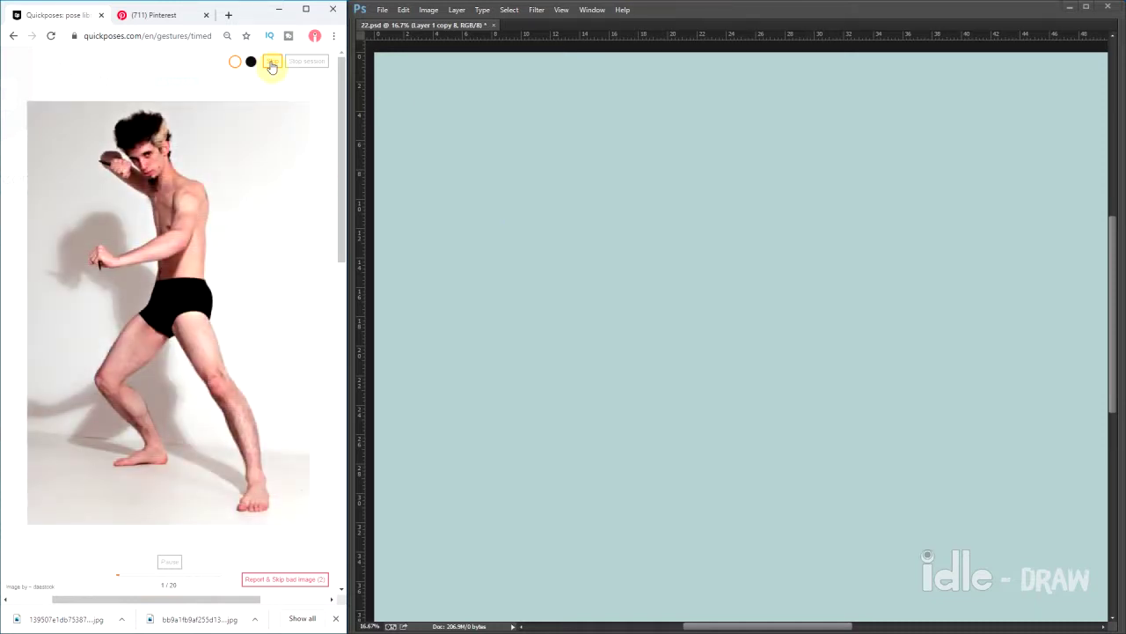
Sketch the fighter's head oval, torso, arm, front leg and bent back leg
left_click(451, 103)
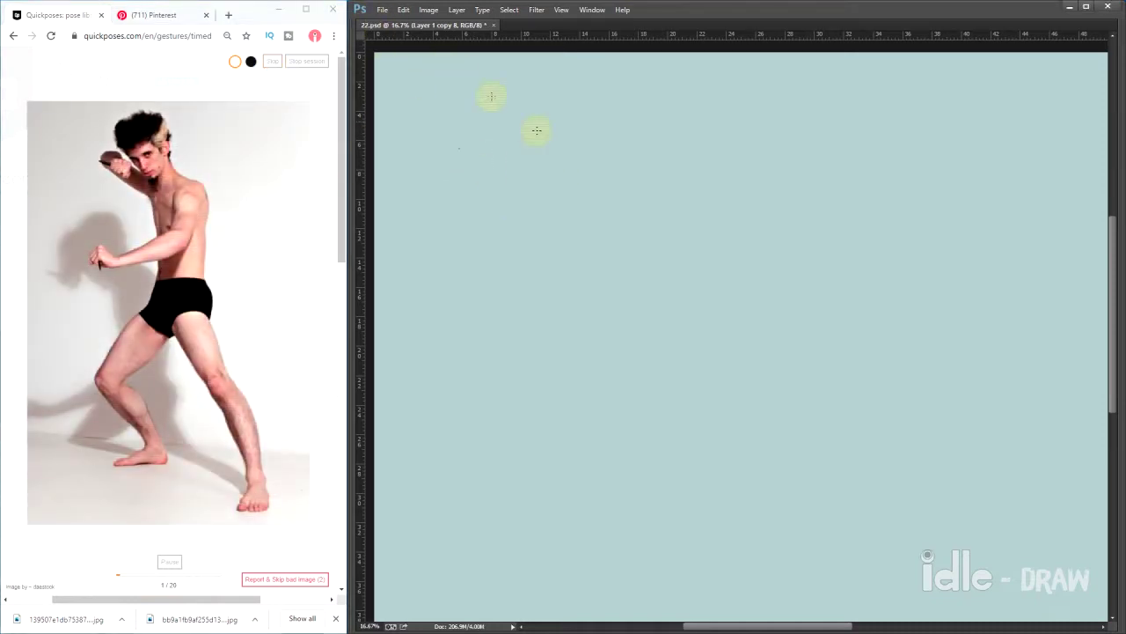
left_click_drag(512, 143, 520, 172)
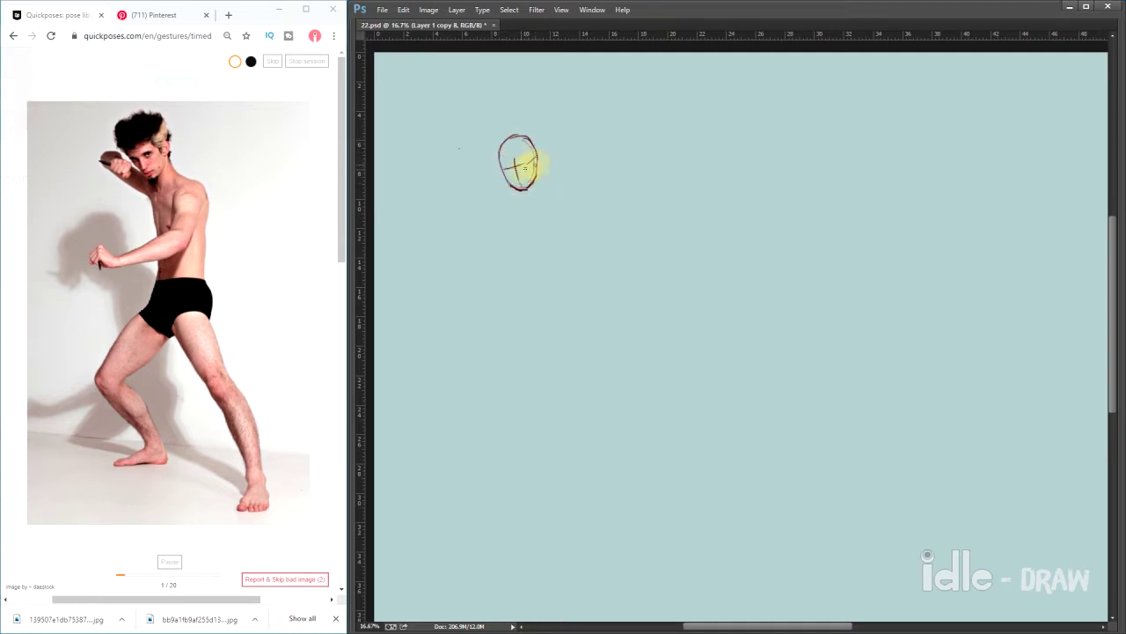
left_click_drag(451, 147, 412, 62)
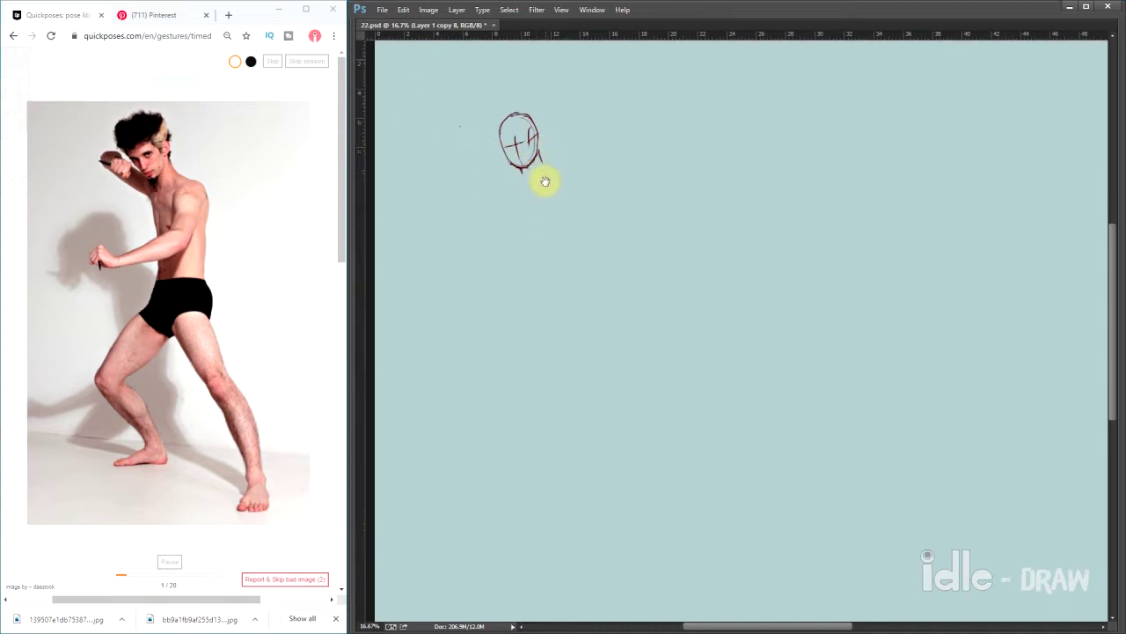
scroll(543, 180, "down", 1)
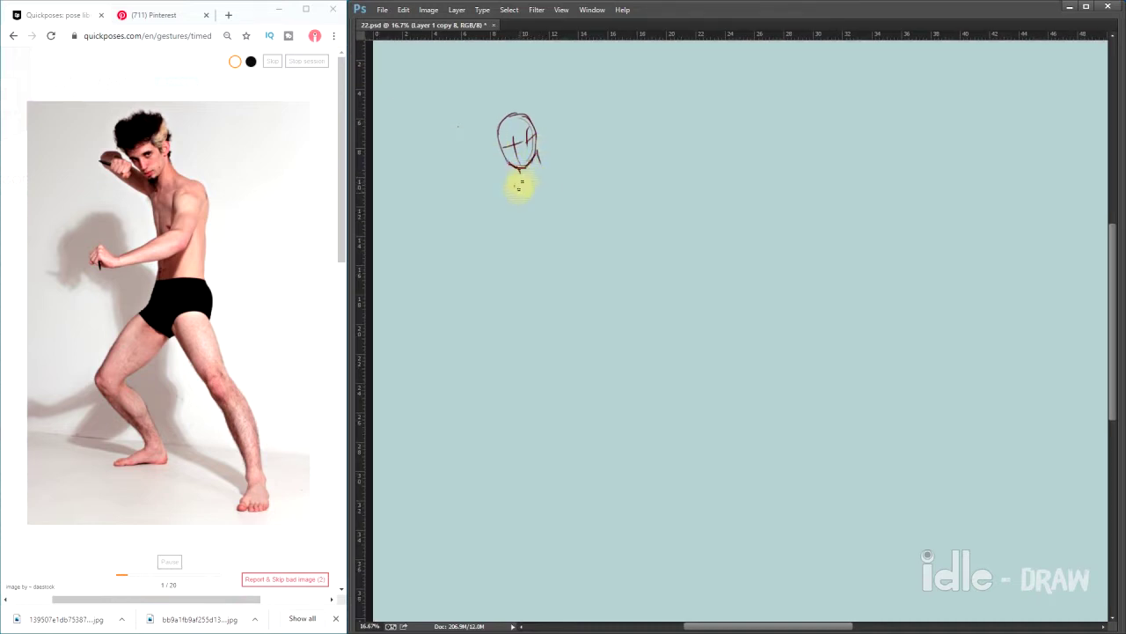
left_click_drag(545, 163, 564, 226)
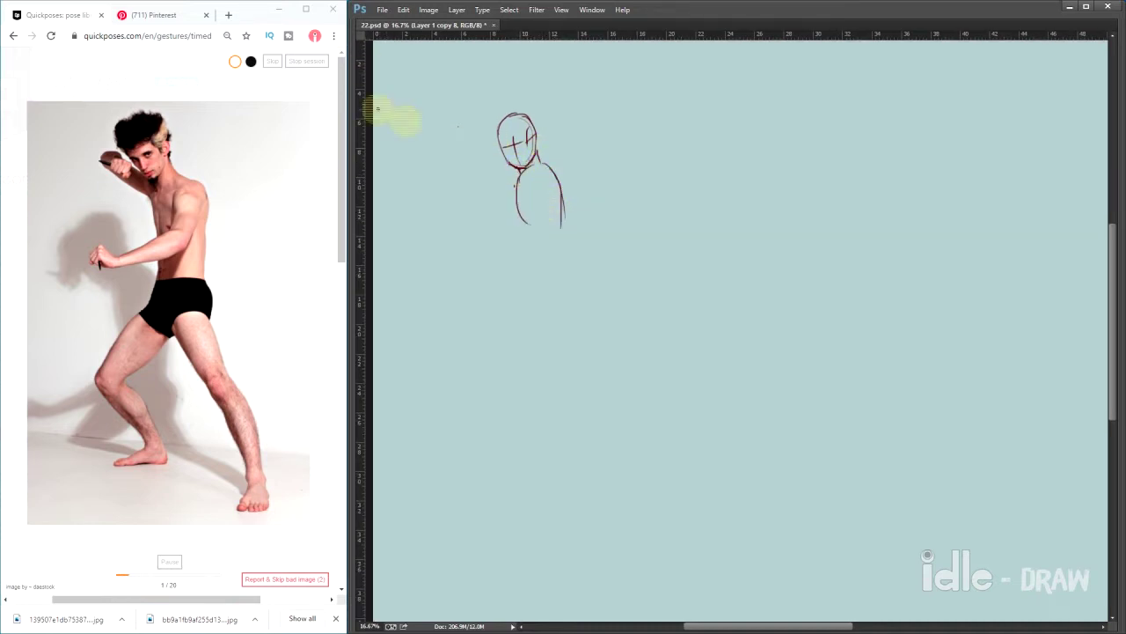
mouse_move(513, 269)
left_mouse_down()
mouse_move(568, 407)
mouse_move(583, 381)
mouse_move(569, 360)
mouse_move(616, 427)
left_mouse_up()
scroll(616, 422, "down", 1)
mouse_move(510, 221)
left_mouse_down()
mouse_move(444, 313)
mouse_move(528, 260)
left_mouse_up()
left_click_drag(447, 318, 482, 387)
Lasso the back lower leg, move it into place, and deselect
left_click_drag(471, 347, 490, 407)
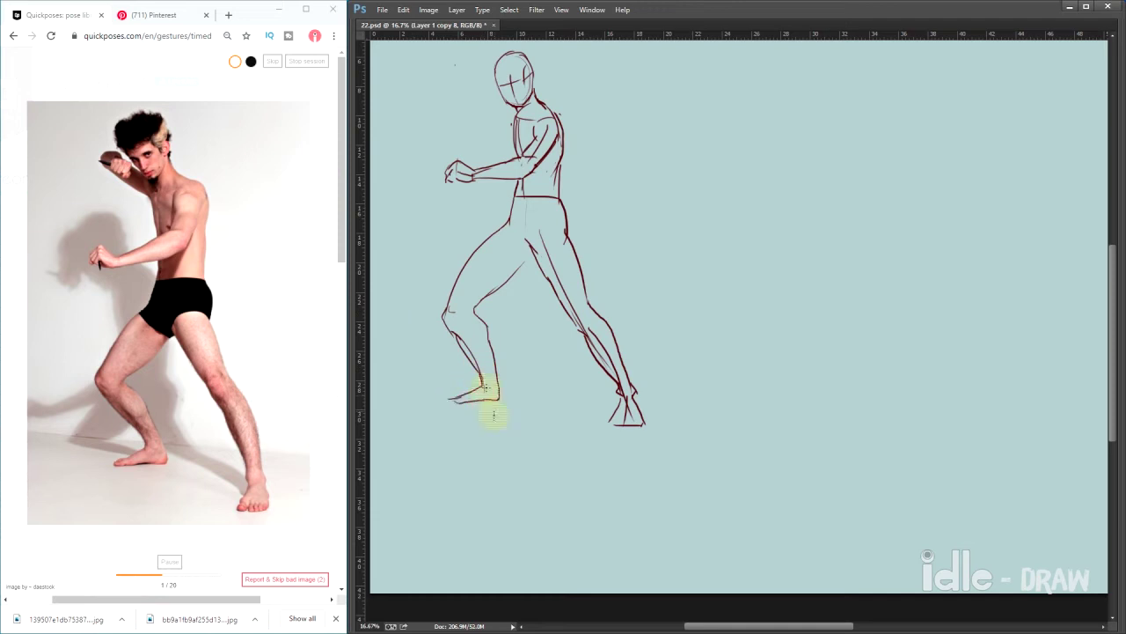
scroll(519, 289, "up", 1)
left_click_drag(519, 289, 485, 327)
key("ctrl+d")
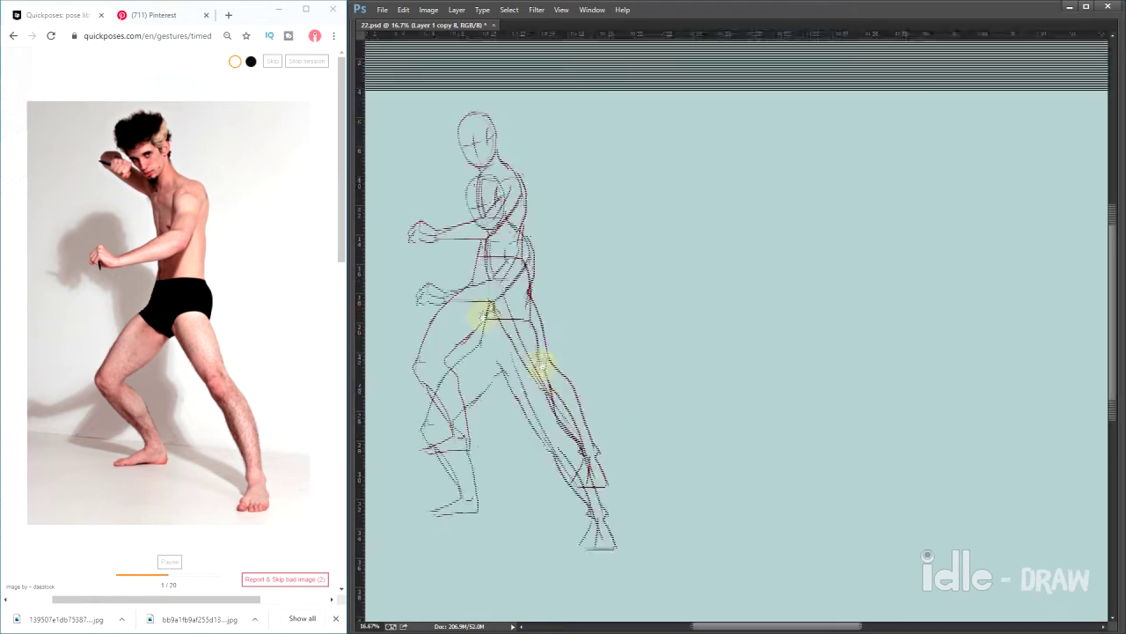
left_click_drag(498, 179, 533, 279)
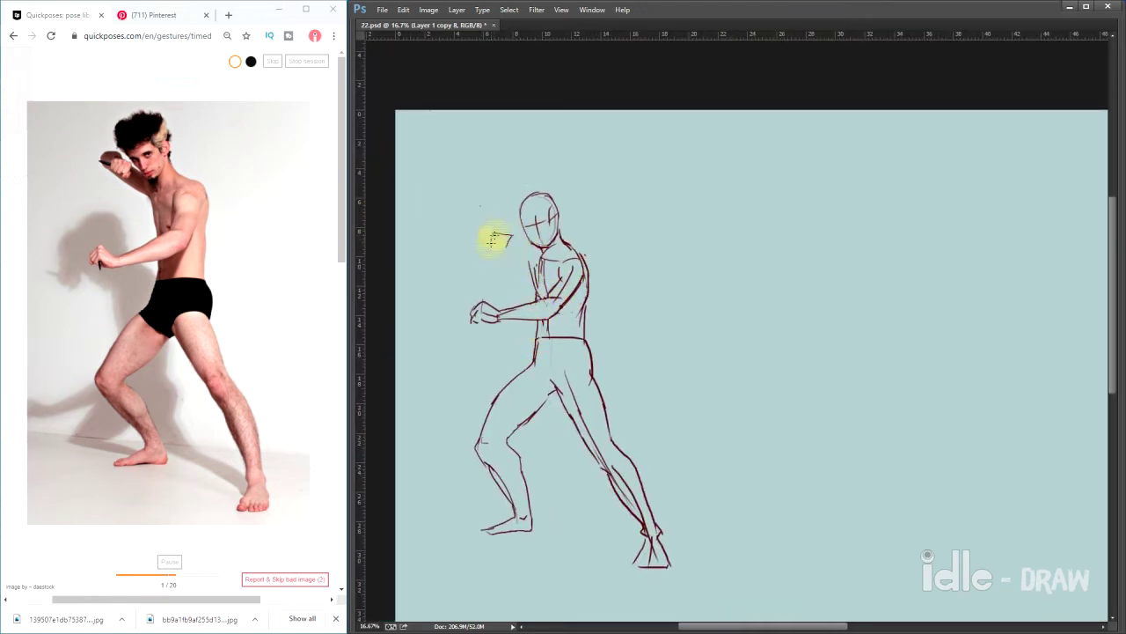
Sketch the raised fist and upper arm, then refine the shoulder and chest lines
mouse_move(489, 233)
left_mouse_down()
mouse_move(515, 238)
mouse_move(546, 269)
mouse_move(450, 128)
left_mouse_up()
scroll(528, 264, "up", 1)
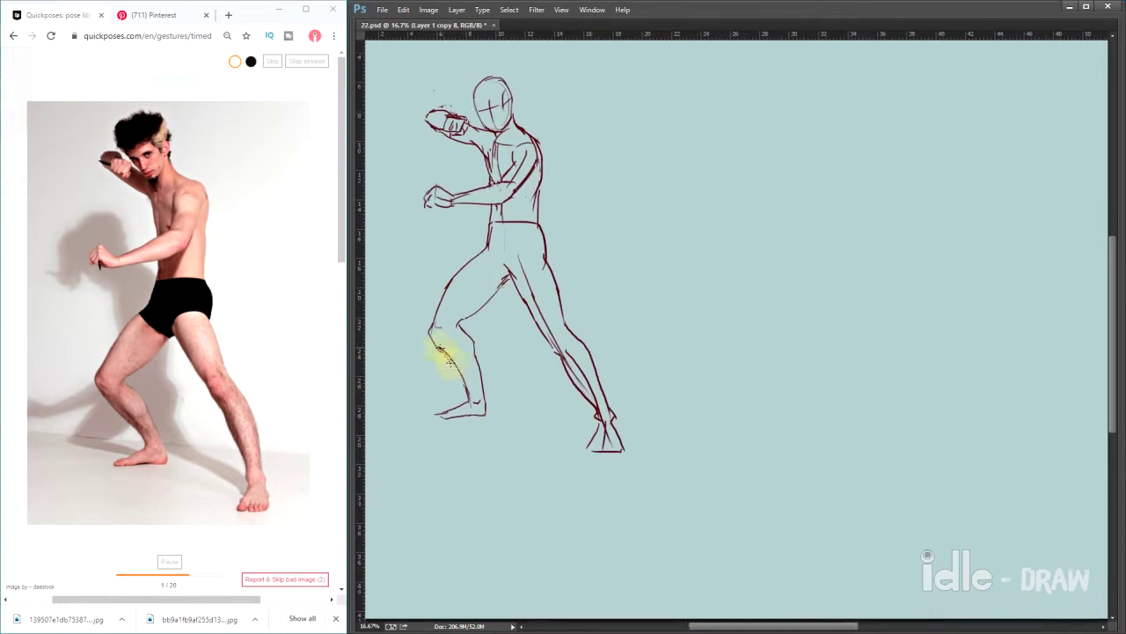
left_click_drag(444, 356, 429, 381)
mouse_move(472, 264)
left_mouse_down()
mouse_move(505, 359)
mouse_move(487, 405)
left_mouse_up()
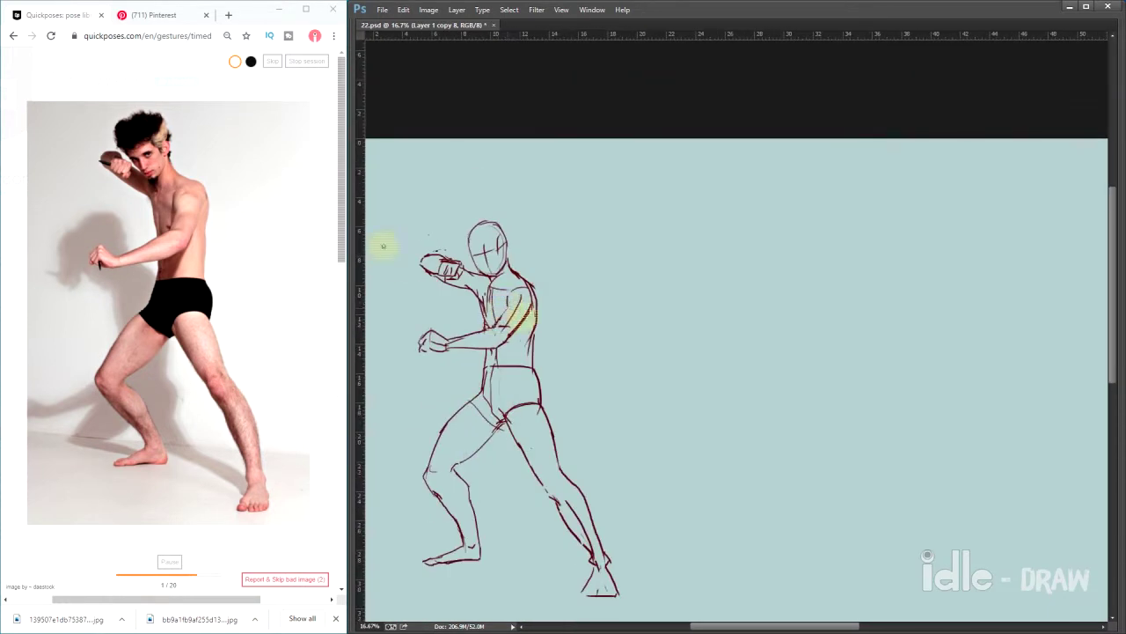
left_click_drag(505, 304, 514, 290)
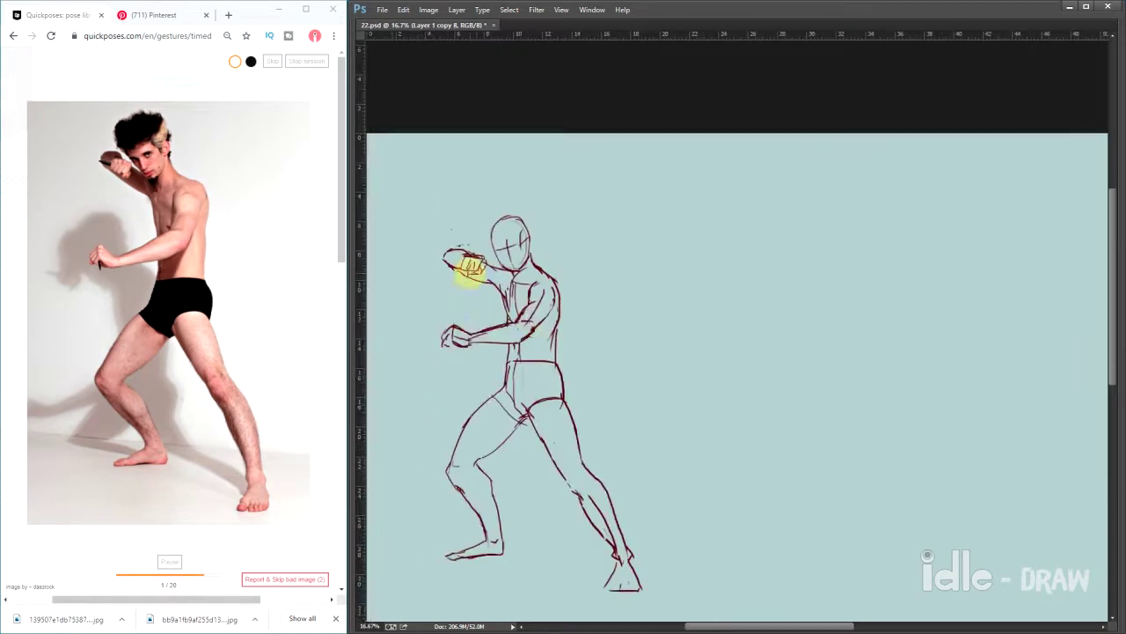
scroll(480, 352, "up", 1)
mouse_move(553, 330)
left_mouse_down()
mouse_move(536, 360)
mouse_move(520, 282)
mouse_move(502, 390)
mouse_move(548, 314)
mouse_move(478, 390)
mouse_move(483, 109)
left_mouse_up()
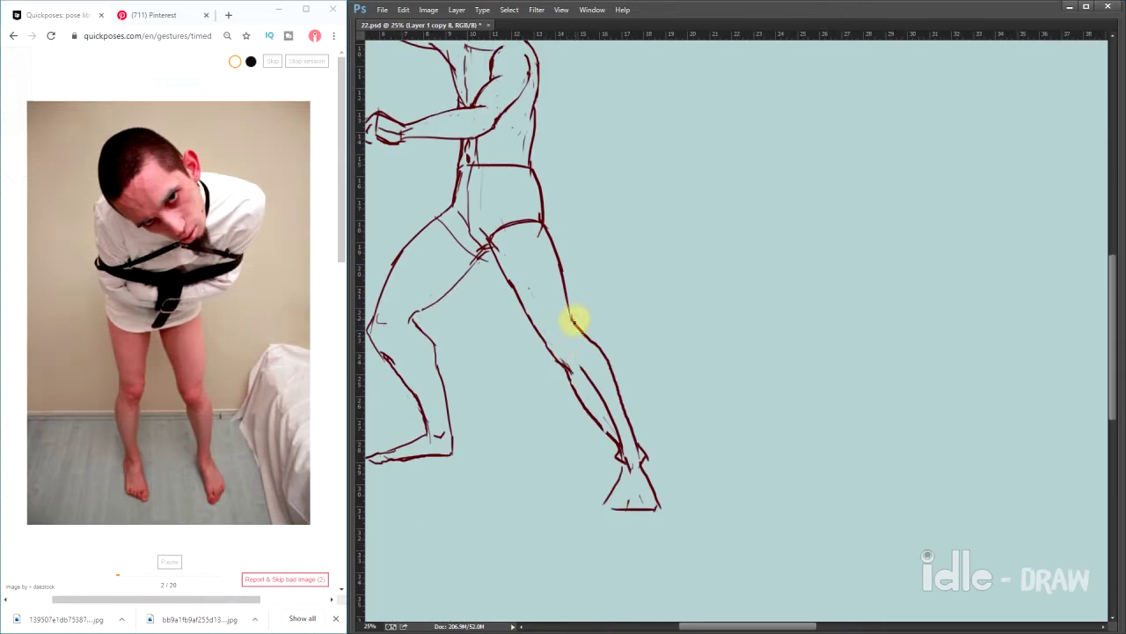
Erase part of the leg's inner line, then skip Quickposes to the next pose
left_click_drag(631, 426, 525, 330)
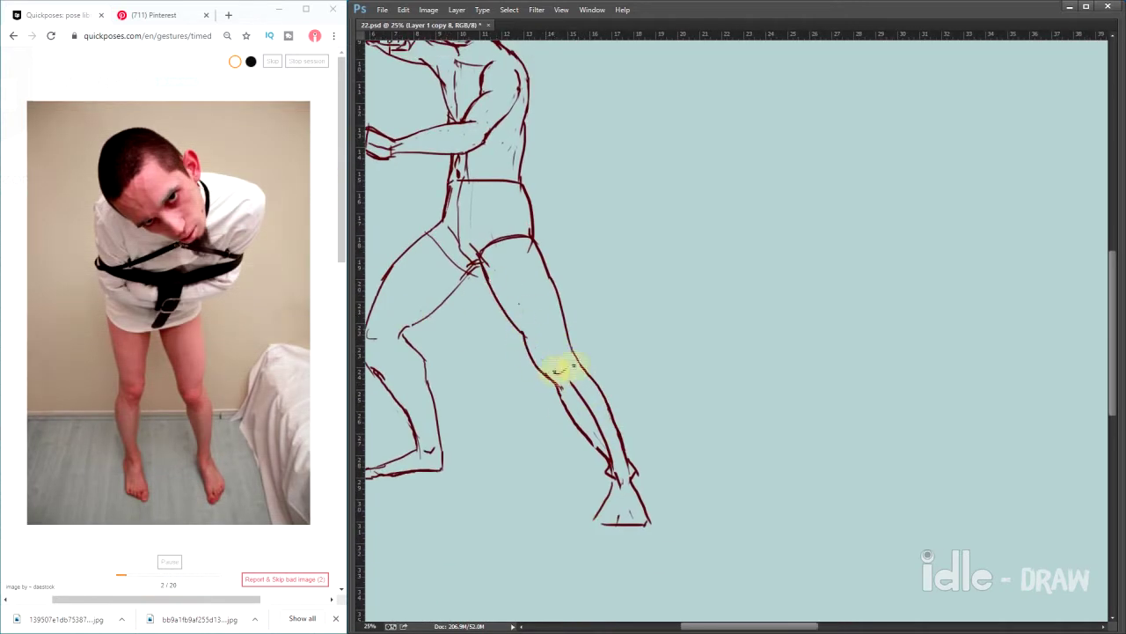
mouse_move(556, 370)
left_mouse_down()
mouse_move(596, 357)
mouse_move(528, 390)
mouse_move(541, 409)
left_mouse_up()
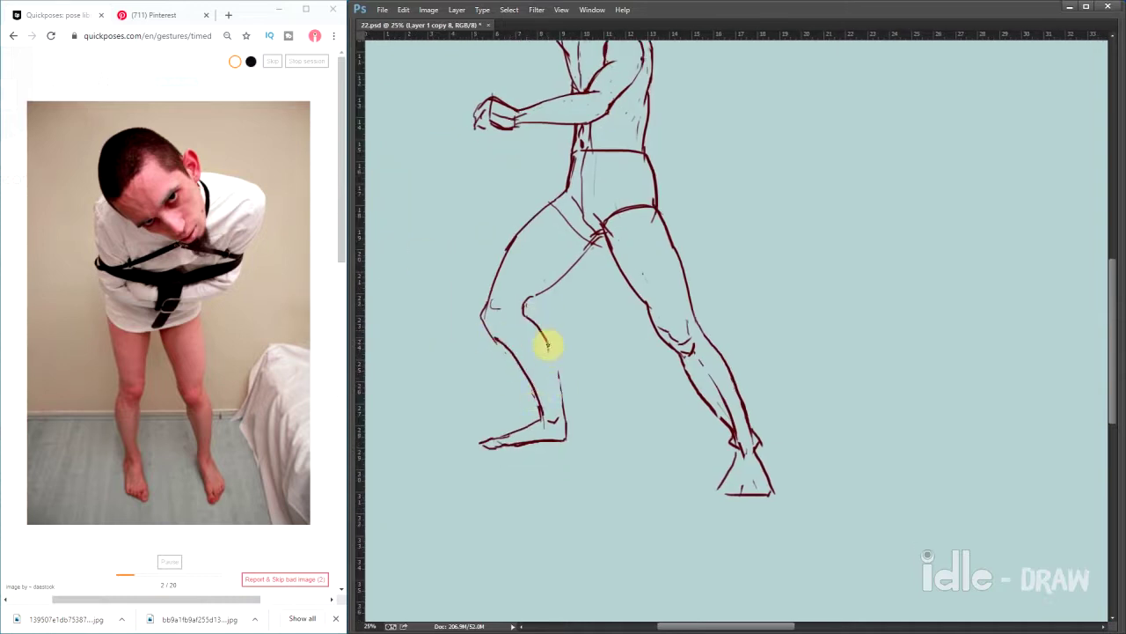
left_click_drag(537, 337, 486, 334)
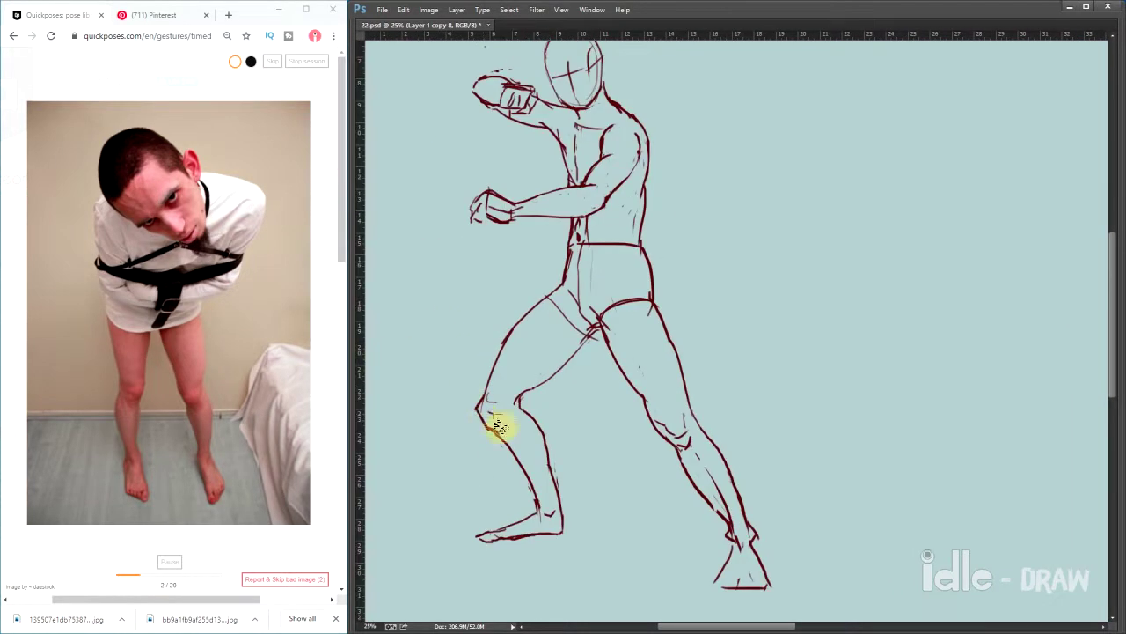
left_click_drag(509, 361, 490, 302)
left_click(278, 66)
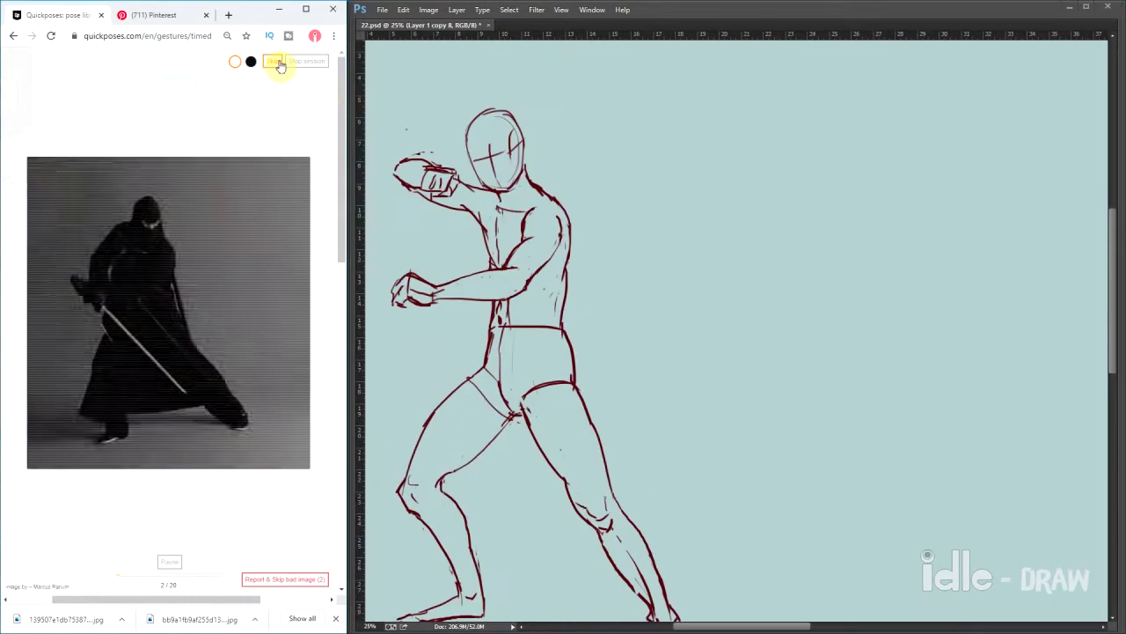
Start the second figure with the torso's left contour and leg lines
left_click(278, 65)
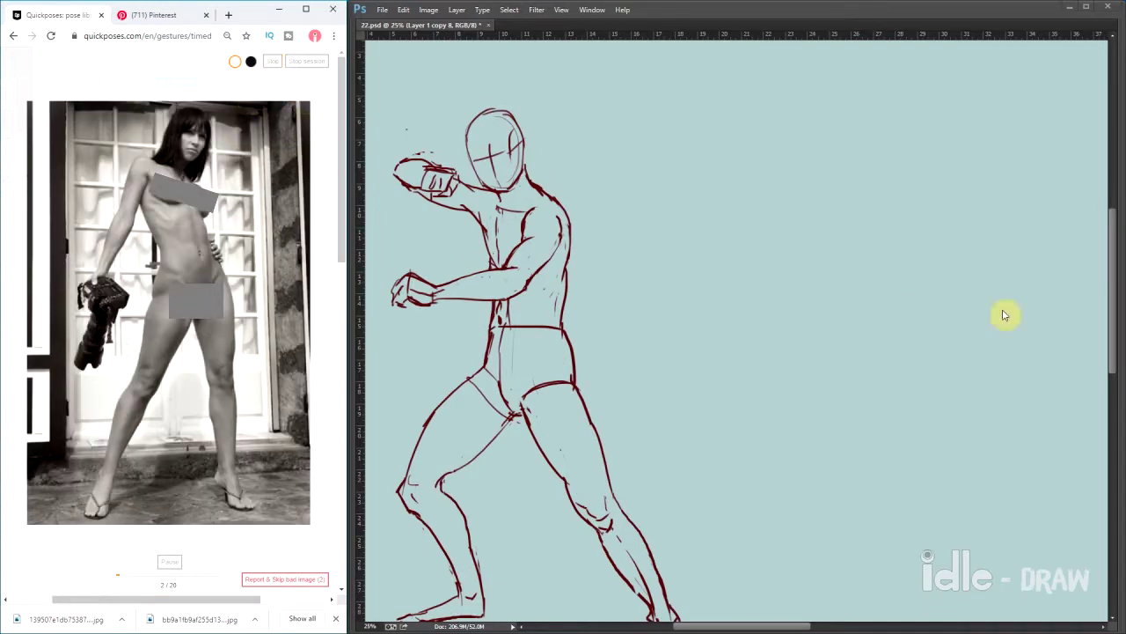
left_click_drag(1005, 315, 514, 119)
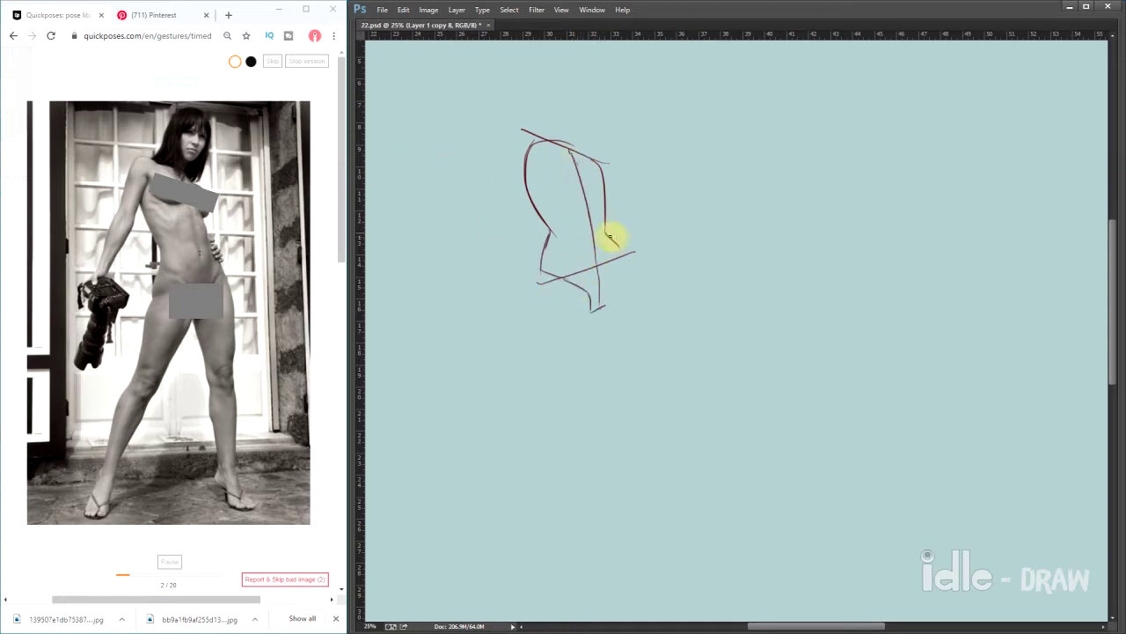
scroll(604, 307, "down", 1)
left_click_drag(543, 212, 467, 489)
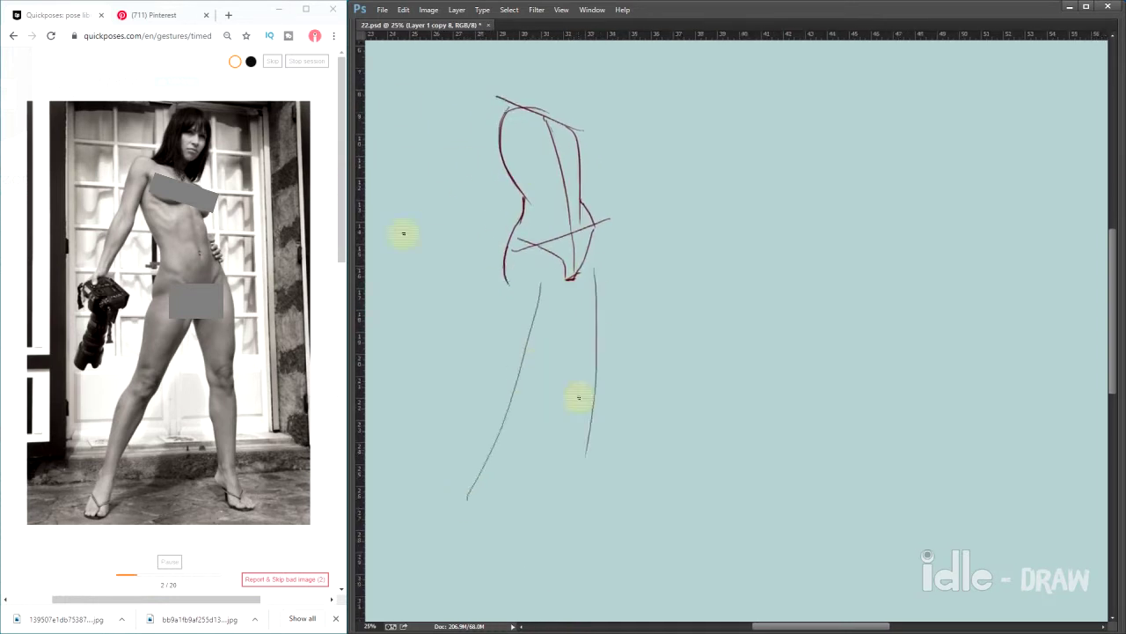
scroll(583, 219, "down", 2)
left_click_drag(563, 255, 519, 444)
scroll(536, 234, "down", 1)
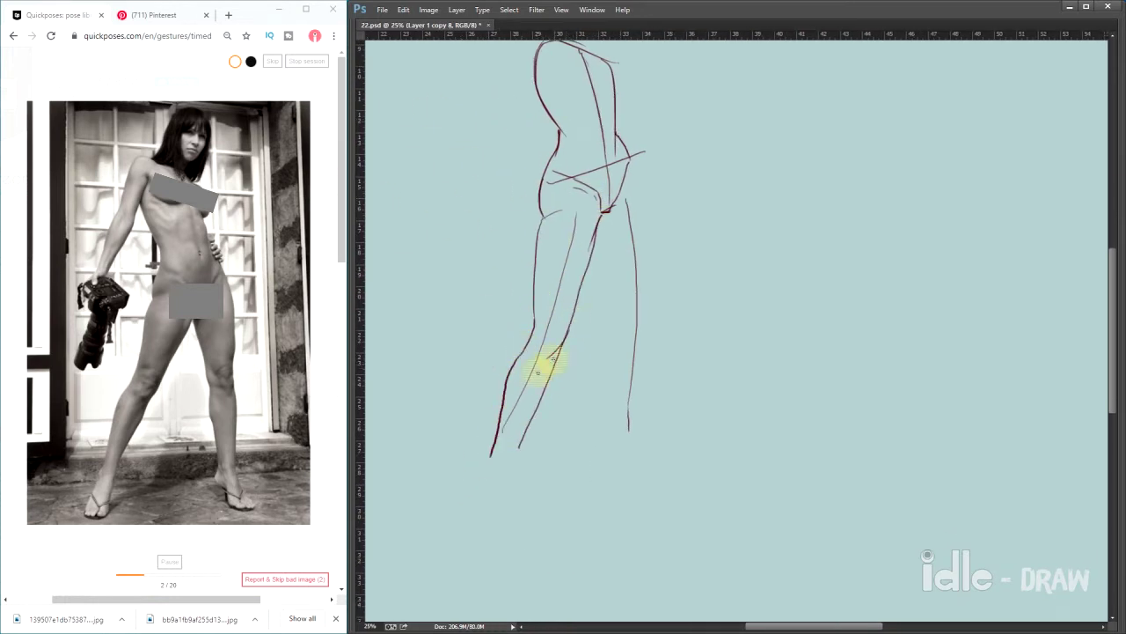
scroll(528, 422, "down", 1)
Shape both legs with hip and knee lines down to the two feet
left_click_drag(501, 404, 494, 424)
scroll(481, 462, "up", 3)
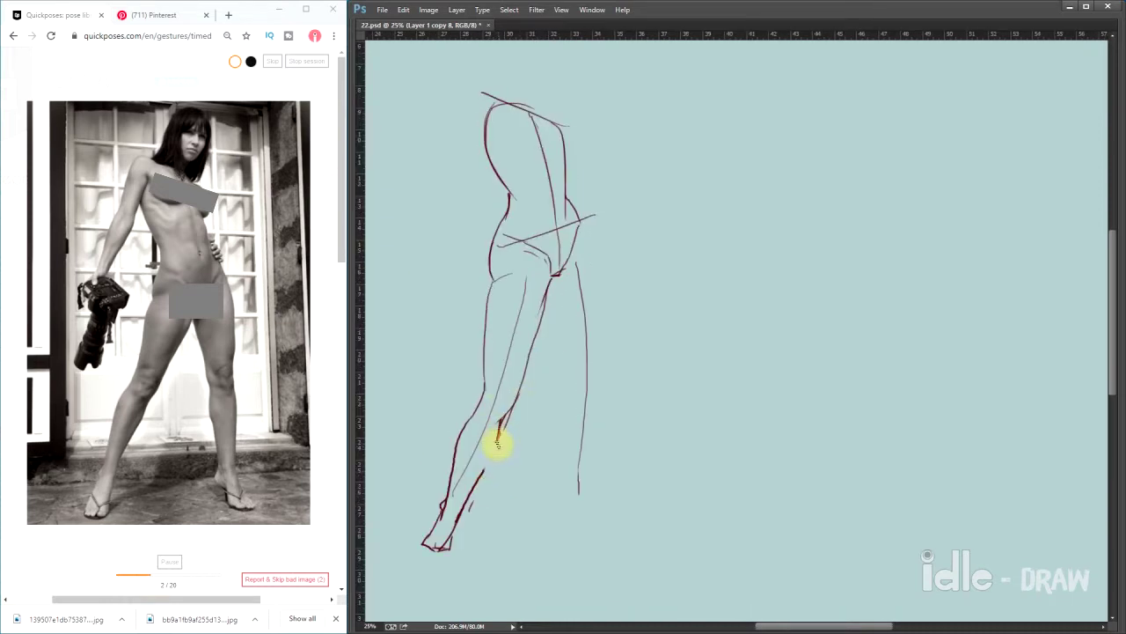
scroll(498, 443, "up", 1)
left_click_drag(553, 244, 567, 352)
left_click_drag(519, 321, 537, 546)
left_click_drag(572, 410, 479, 436)
left_click_drag(568, 326, 533, 495)
scroll(533, 495, "down", 3)
left_click_drag(605, 423, 652, 462)
left_click_drag(506, 449, 484, 466)
Draw the long arm from the shoulder down to the hand
left_click_drag(494, 67, 546, 264)
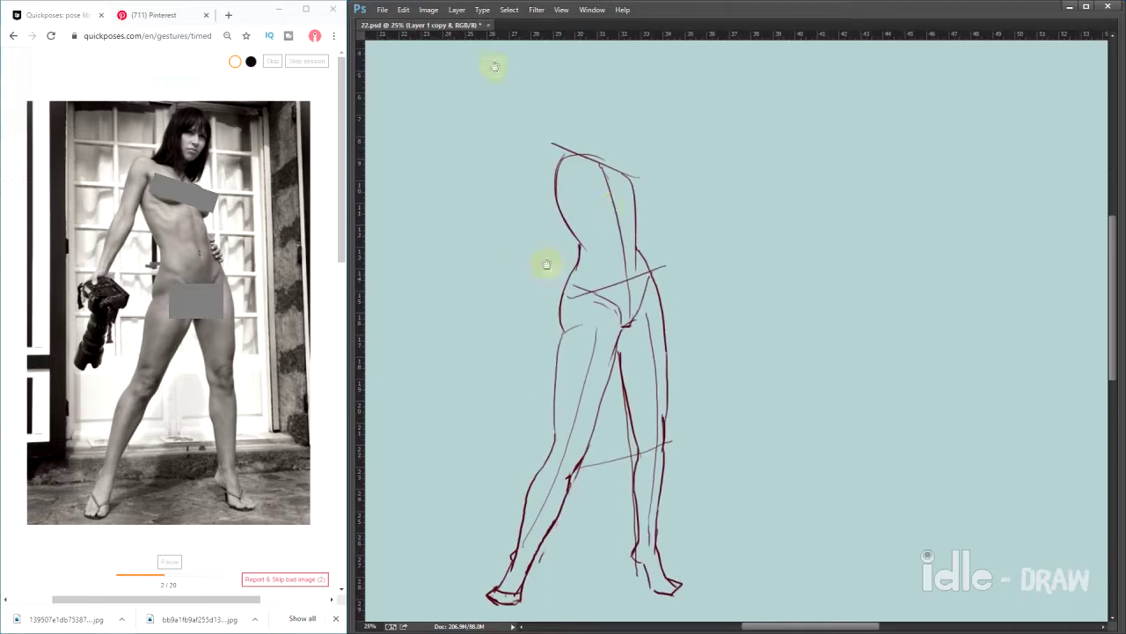
left_click_drag(634, 213, 608, 272)
mouse_move(586, 228)
left_mouse_down()
mouse_move(612, 203)
mouse_move(561, 130)
left_mouse_up()
left_click_drag(523, 152, 479, 277)
left_click_drag(520, 181, 506, 238)
left_click_drag(491, 269, 495, 251)
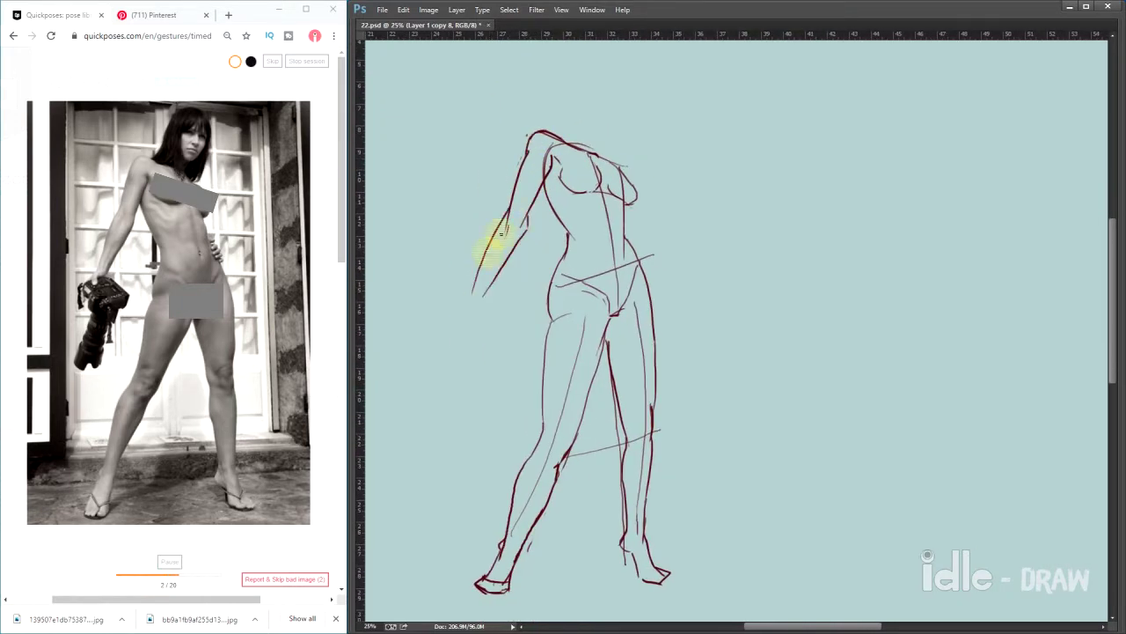
mouse_move(460, 306)
left_mouse_down()
mouse_move(579, 282)
mouse_move(533, 284)
mouse_move(528, 253)
mouse_move(478, 202)
mouse_move(549, 244)
mouse_move(535, 251)
mouse_move(495, 395)
mouse_move(547, 343)
left_mouse_up()
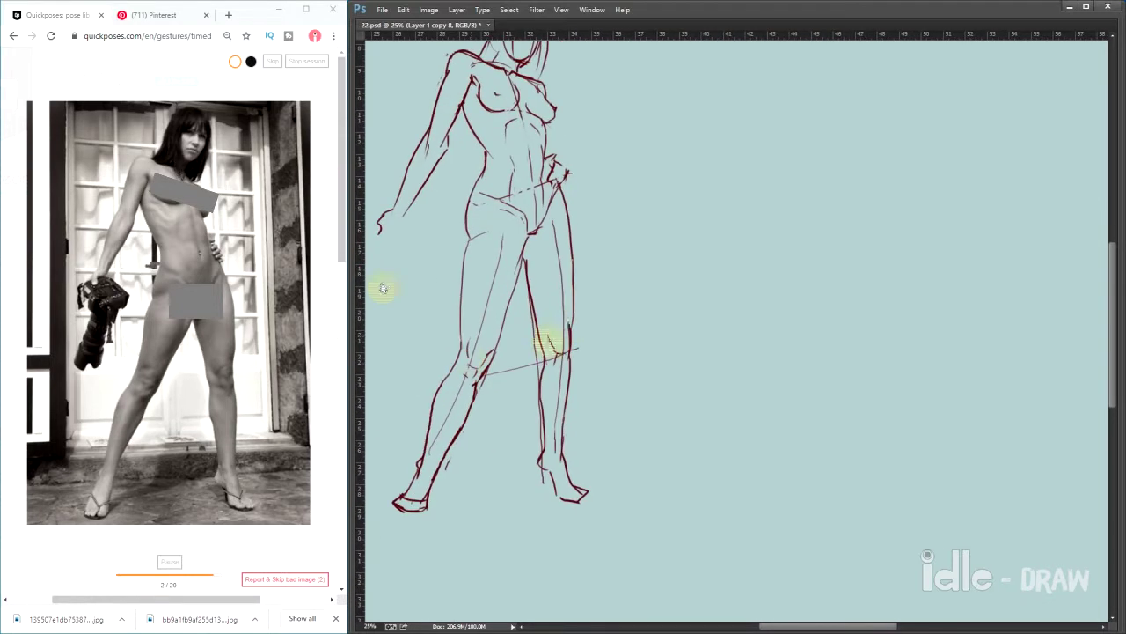
Lasso and free-transform the left leg, then zoom out to 12.5%
left_click_drag(482, 406, 508, 498)
key("ctrl+t")
key("Return")
key("ctrl+minus")
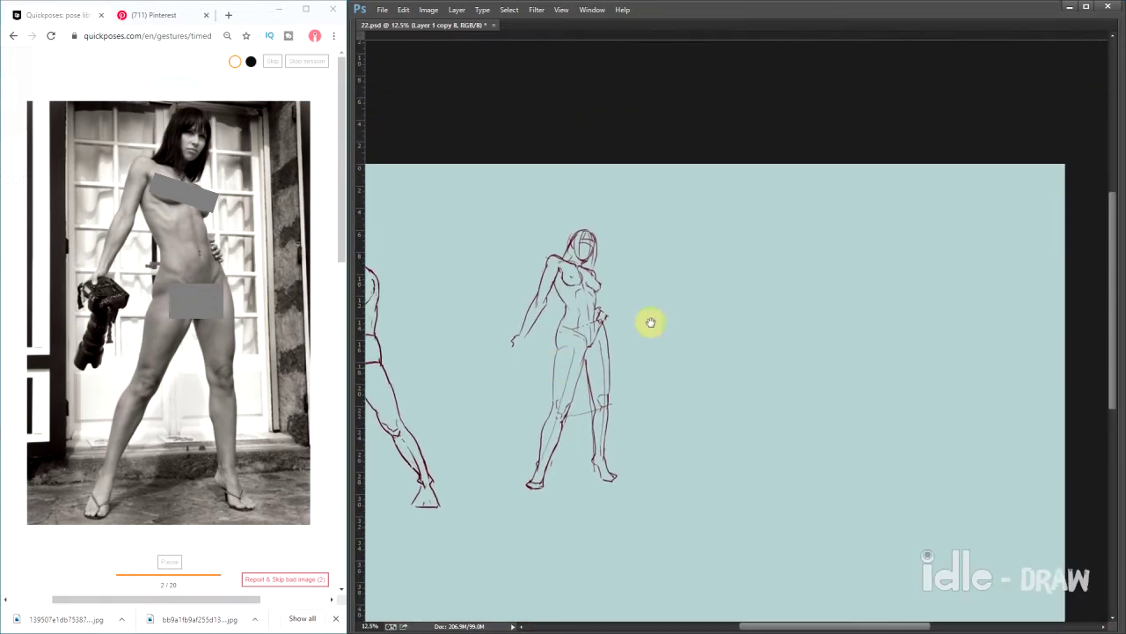
Open the steampunk costume reference JPG in a new tab and return to 22.psd
left_click_drag(546, 326, 686, 320)
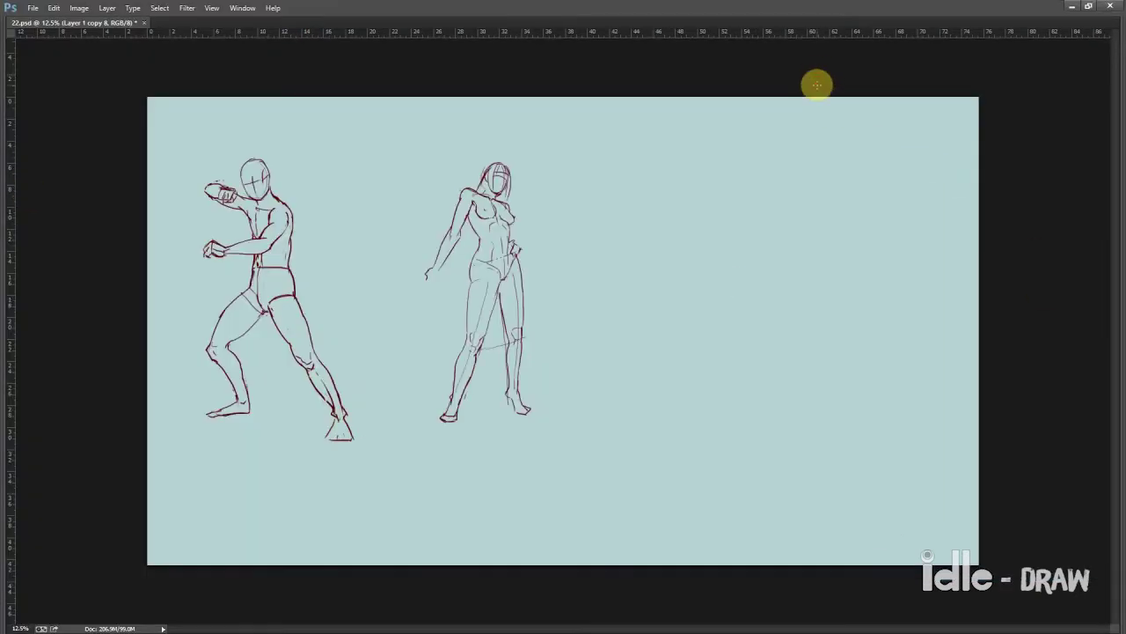
key("Tab")
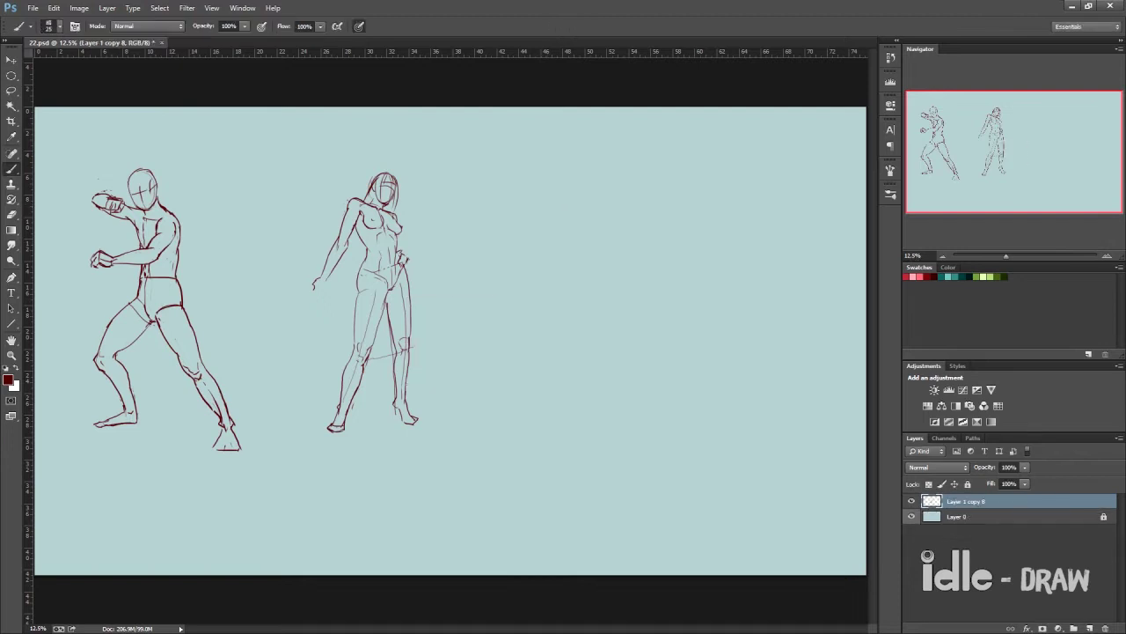
left_click_drag(222, 145, 251, 37)
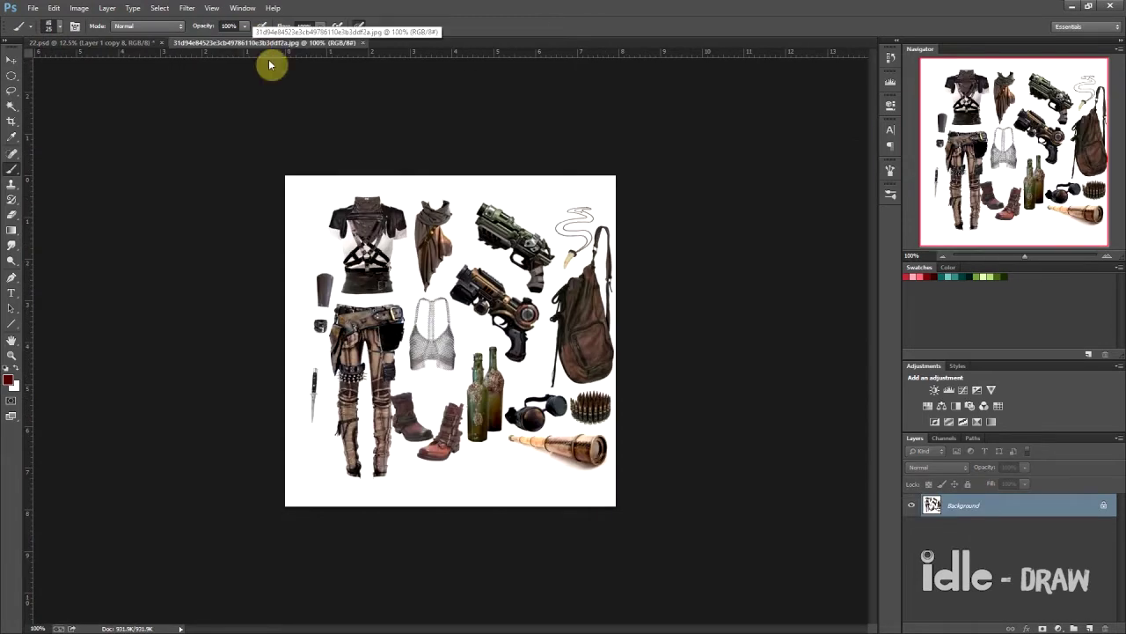
scroll(406, 300, "down", 1)
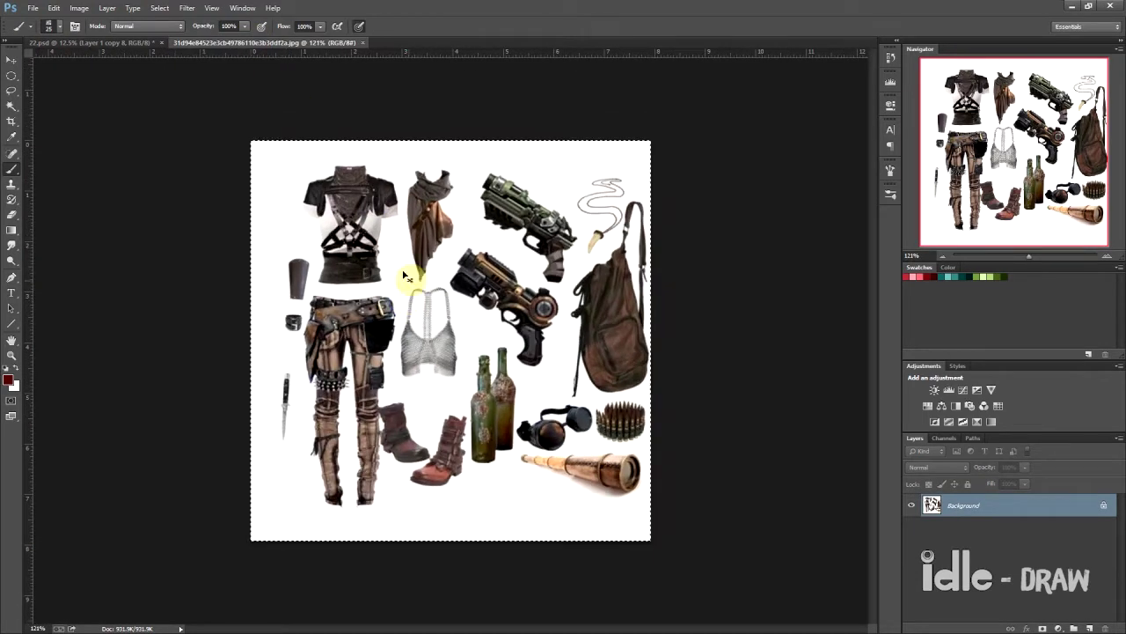
left_click(88, 42)
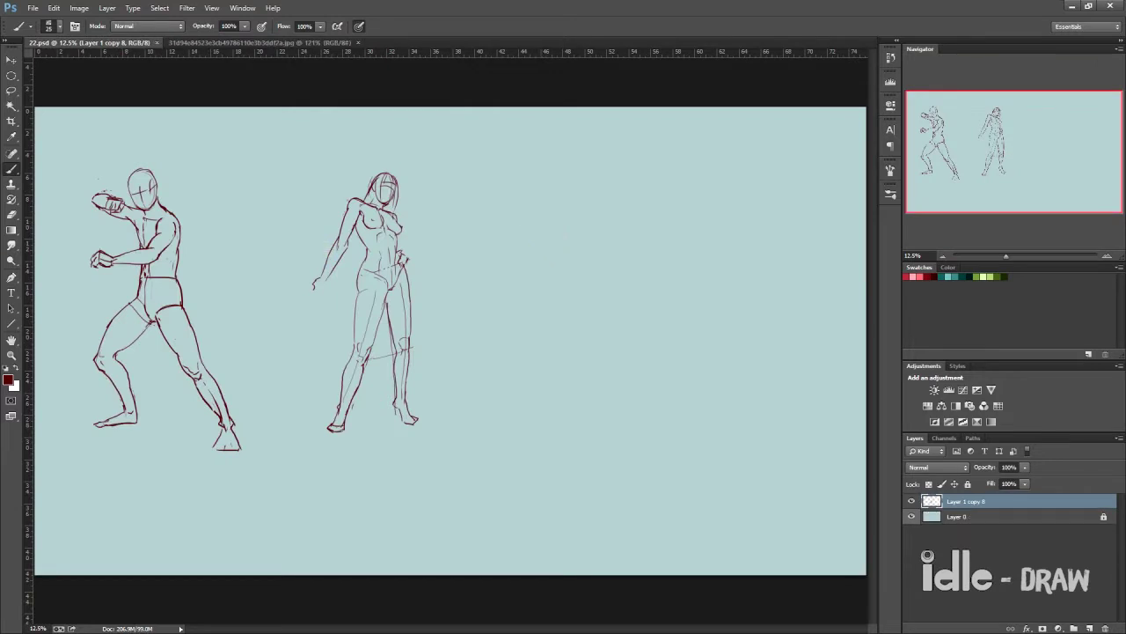
Place the costume reference photos, starting with the gas mask, into 22.psd
left_click_drag(572, 184, 510, 274)
key("Return")
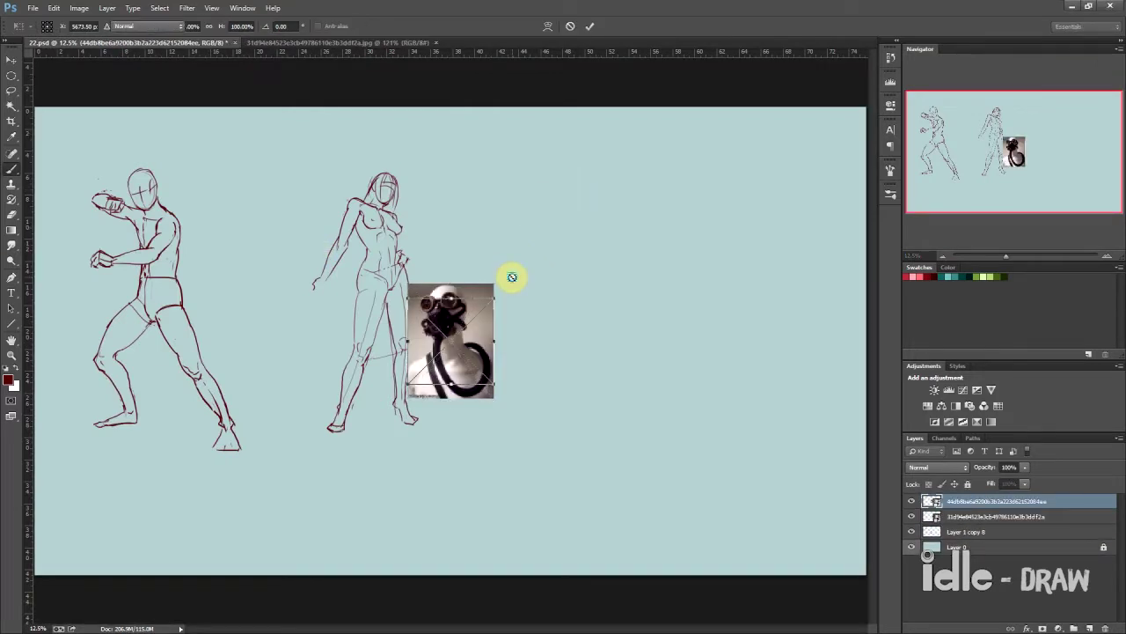
key("Return")
key("Return")
key("Return")
key("Return")
key("Return")
key("Return")
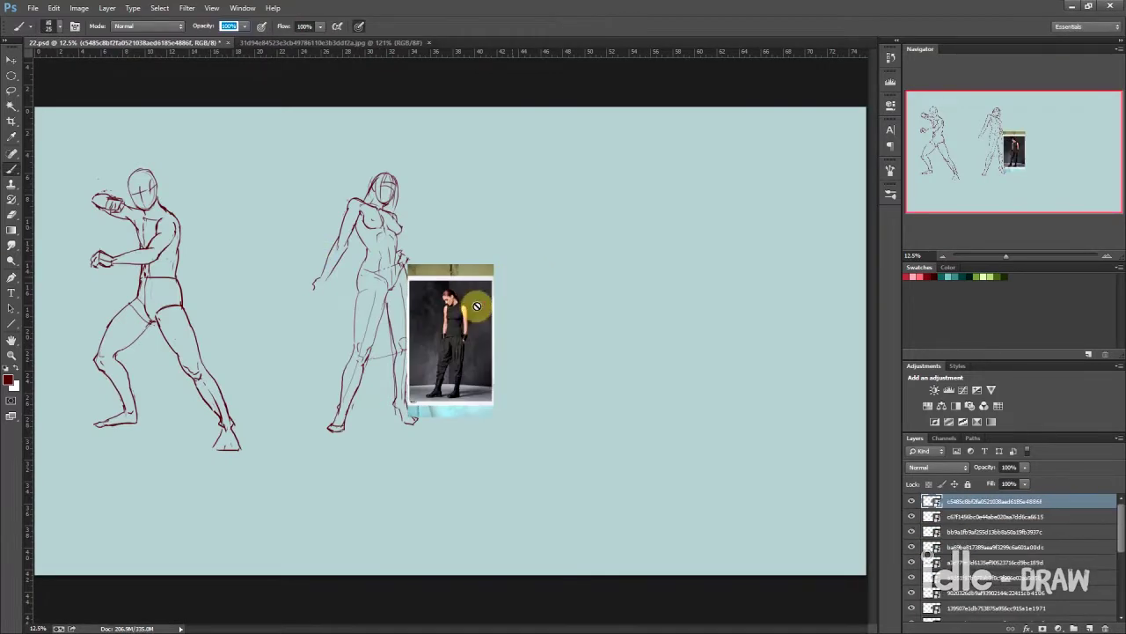
scroll(476, 306, "up", 3)
Spread the woman, gas-mask, belt, hood and vest photos across the canvas
mouse_move(428, 301)
left_mouse_down()
mouse_move(854, 264)
mouse_move(688, 209)
left_mouse_up()
key("v")
left_click_drag(435, 356, 654, 421)
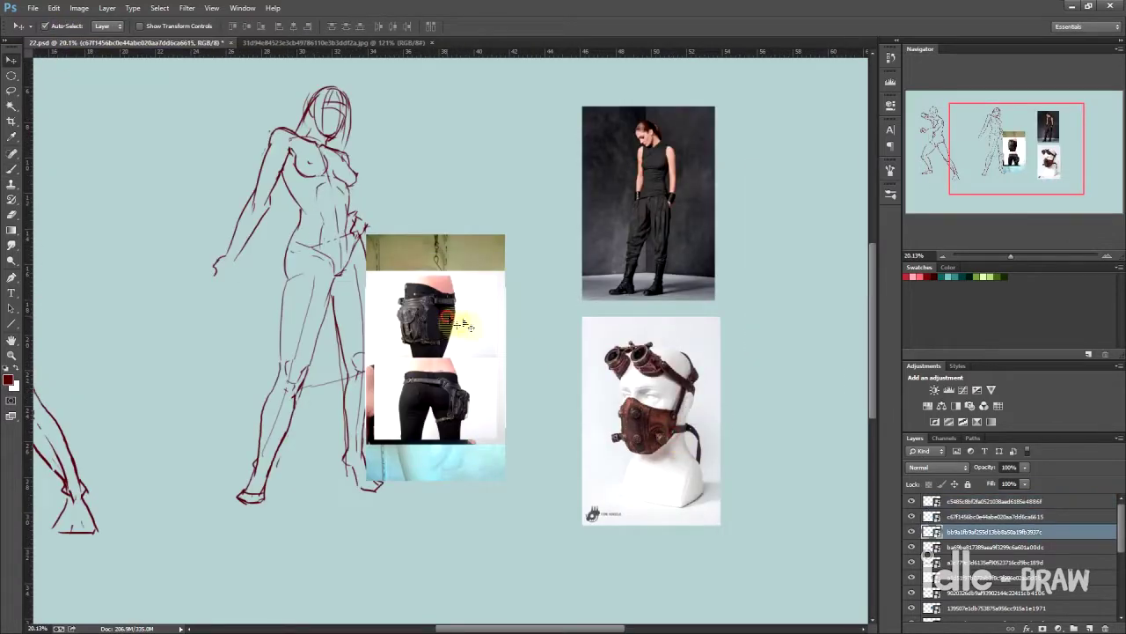
left_click_drag(464, 326, 541, 135)
left_click_drag(422, 370, 778, 275)
left_click_drag(423, 352, 84, 132)
mouse_move(475, 349)
left_mouse_down()
mouse_move(854, 377)
mouse_move(566, 342)
mouse_move(632, 462)
left_mouse_up()
left_click_drag(432, 393, 560, 460)
Pull the harness, pants, boots and blonde-woman photos out and delete the gear photo
scroll(444, 353, "down", 2)
mouse_move(444, 352)
left_mouse_down()
mouse_move(598, 385)
mouse_move(382, 504)
left_mouse_up()
mouse_move(449, 352)
left_mouse_down()
mouse_move(302, 414)
mouse_move(215, 343)
mouse_move(792, 314)
mouse_move(618, 486)
mouse_move(449, 352)
left_mouse_up()
mouse_move(449, 352)
left_mouse_down()
mouse_move(549, 506)
mouse_move(123, 454)
left_mouse_up()
mouse_move(449, 352)
left_mouse_down()
mouse_move(497, 215)
mouse_move(720, 179)
mouse_move(297, 165)
mouse_move(214, 542)
left_mouse_up()
key("Delete")
Rearrange the gas-mask, hood, boots, harness and woman photos around the sketches
left_click_drag(649, 402, 543, 368)
left_click_drag(307, 402, 274, 411)
left_click_drag(214, 542, 106, 530)
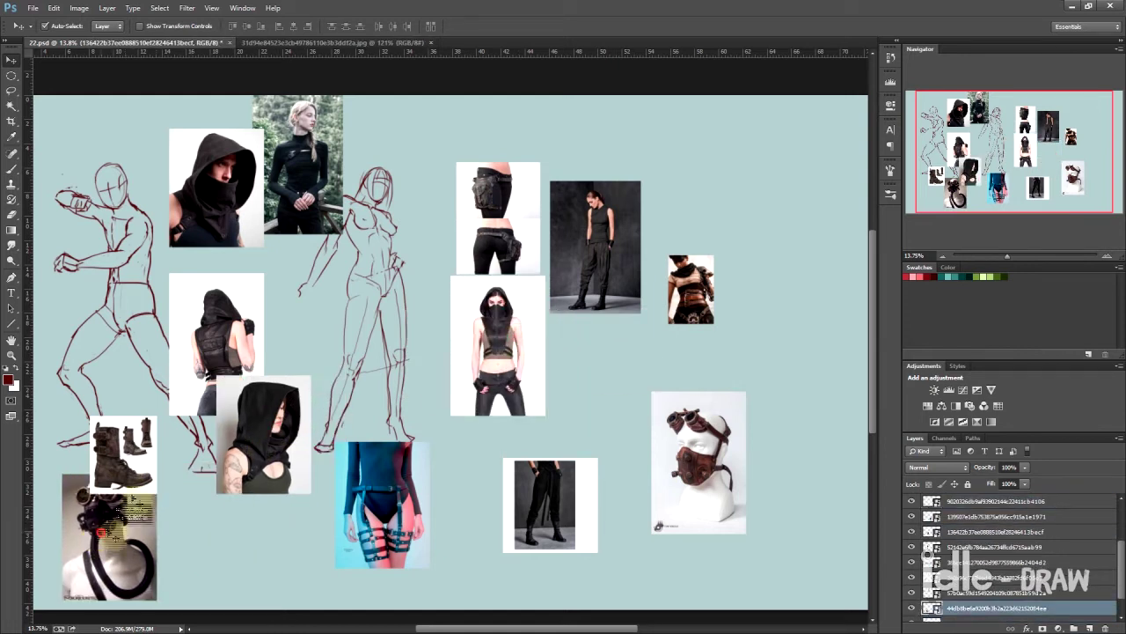
left_click_drag(123, 455, 189, 559)
left_click_drag(263, 433, 287, 517)
left_click_drag(382, 503, 451, 521)
left_click_drag(297, 165, 701, 176)
left_click_drag(595, 246, 597, 283)
Position the belt, hooded-back and masked-woman photos, then group all references as 'coo'
left_click_drag(498, 217, 814, 264)
left_click_drag(608, 258, 212, 236)
left_click_drag(216, 343, 550, 183)
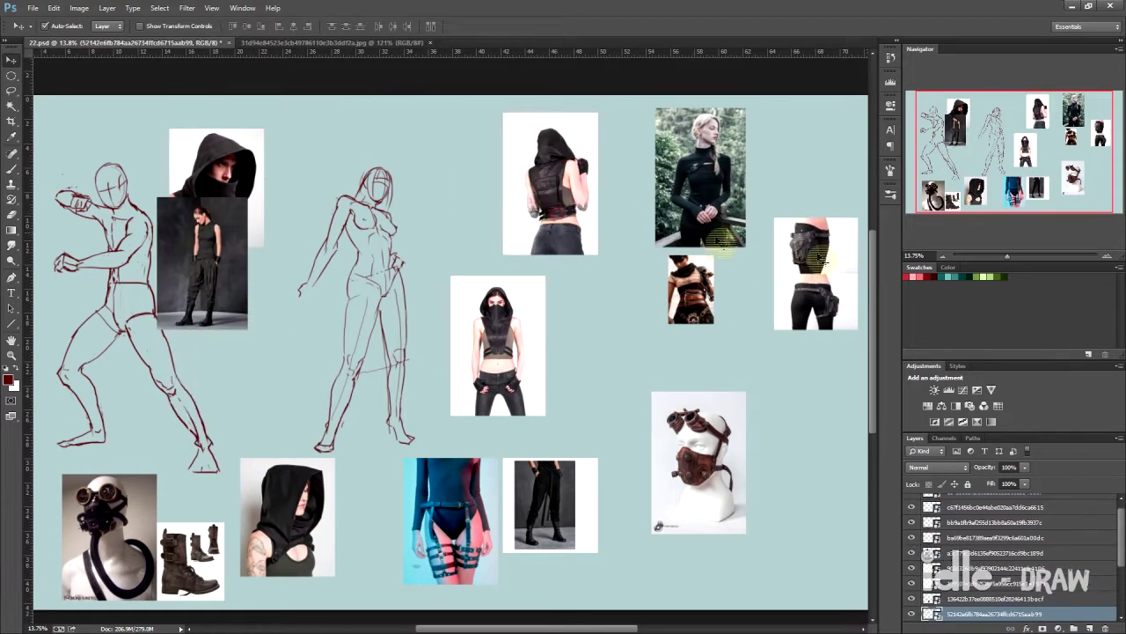
left_click_drag(814, 264, 456, 166)
left_click_drag(498, 346, 598, 414)
left_click_drag(690, 288, 468, 294)
scroll(352, 227, "up", 2)
scroll(1029, 585, "down", 2)
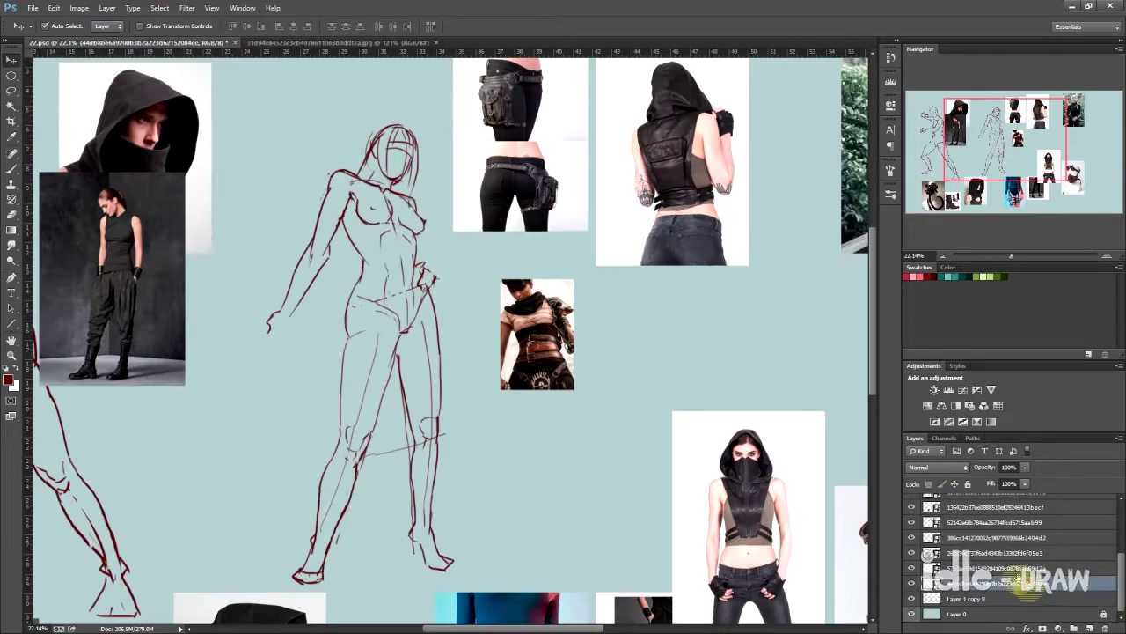
key("ctrl+g")
key("Return")
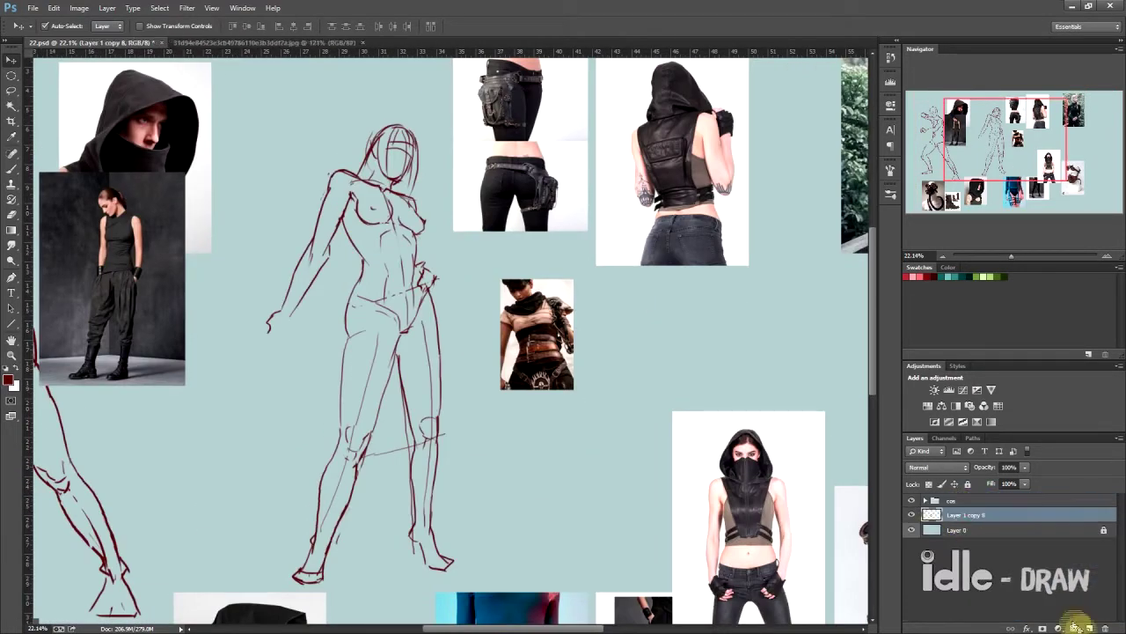
Move the hooded-woman reference beside the sketch and make Layer 2 active
scroll(410, 258, "up", 2)
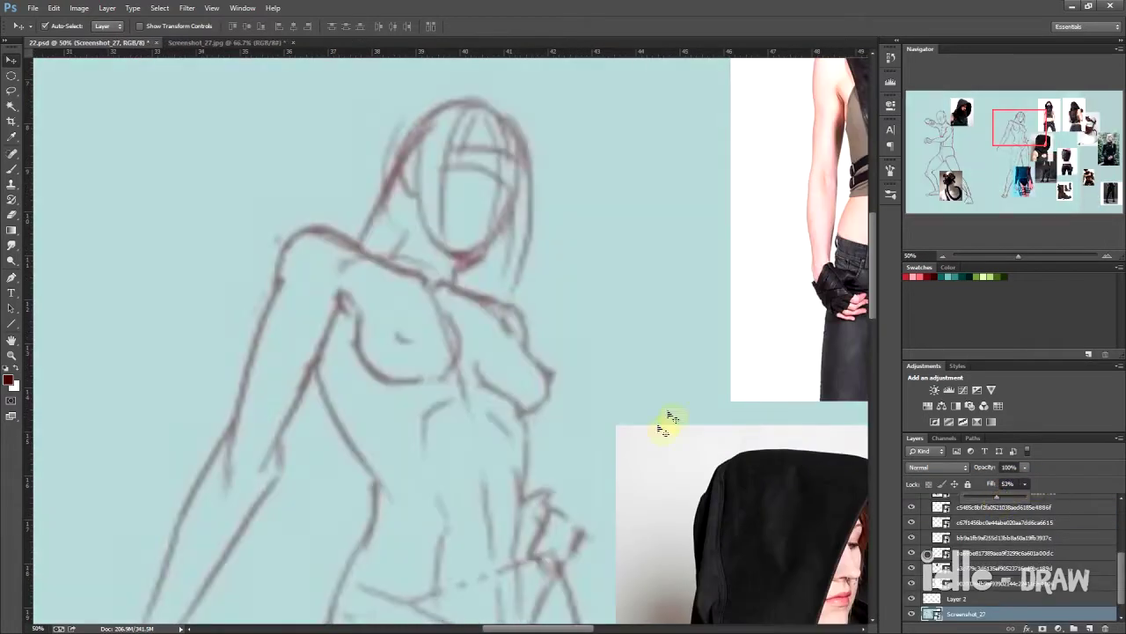
left_click_drag(669, 418, 522, 569)
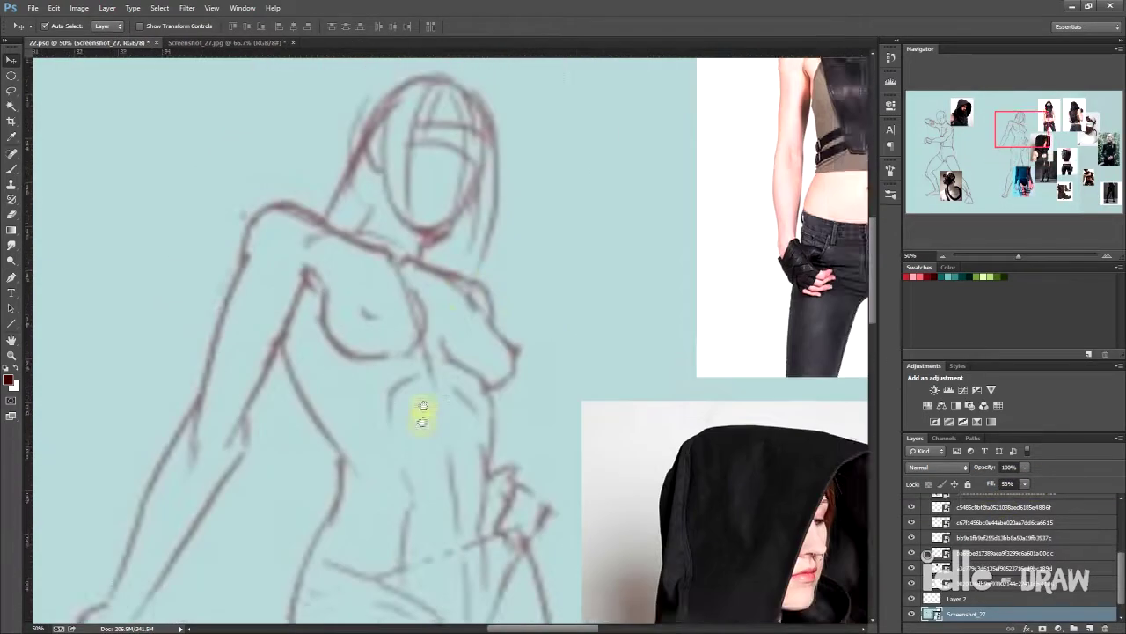
key("b")
scroll(281, 339, "up", 1)
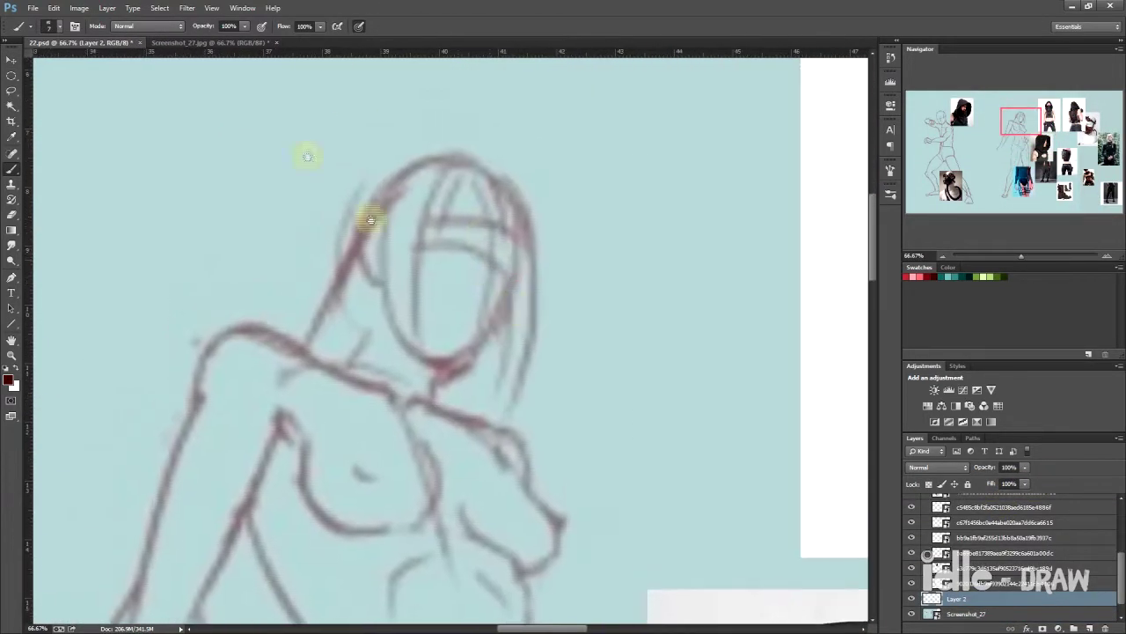
scroll(467, 258, "up", 2)
scroll(486, 305, "down", 2)
key("v")
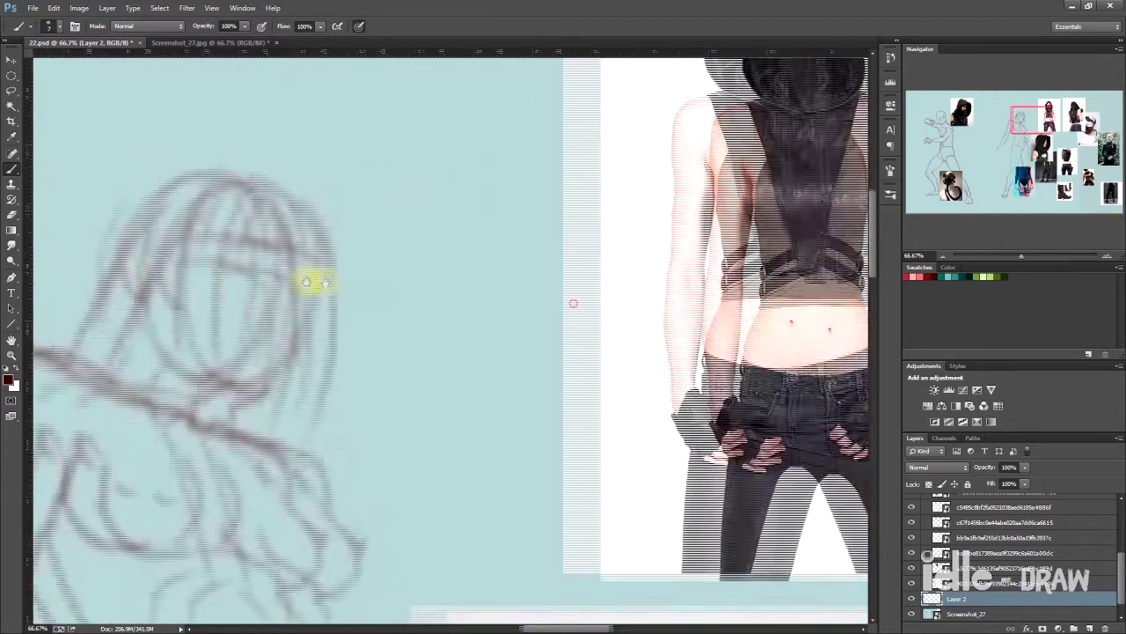
left_click_drag(586, 395, 416, 306)
key("alt+bracketleft")
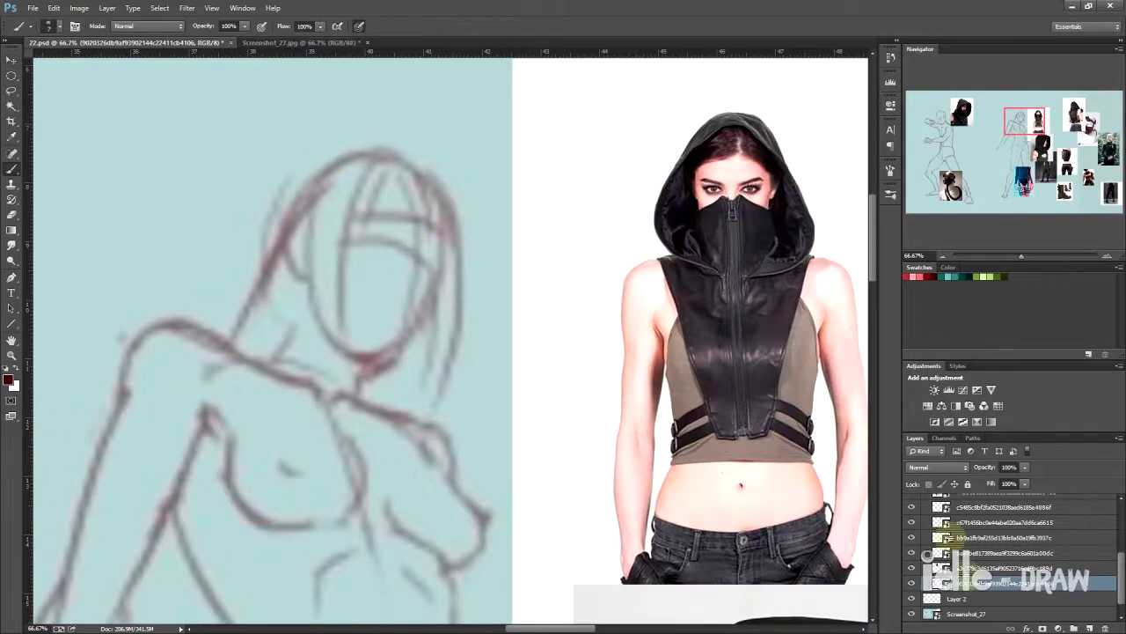
key("Tab")
Ink the first hood lines along the face, head top, left side and lower edge
left_click_drag(422, 315, 433, 276)
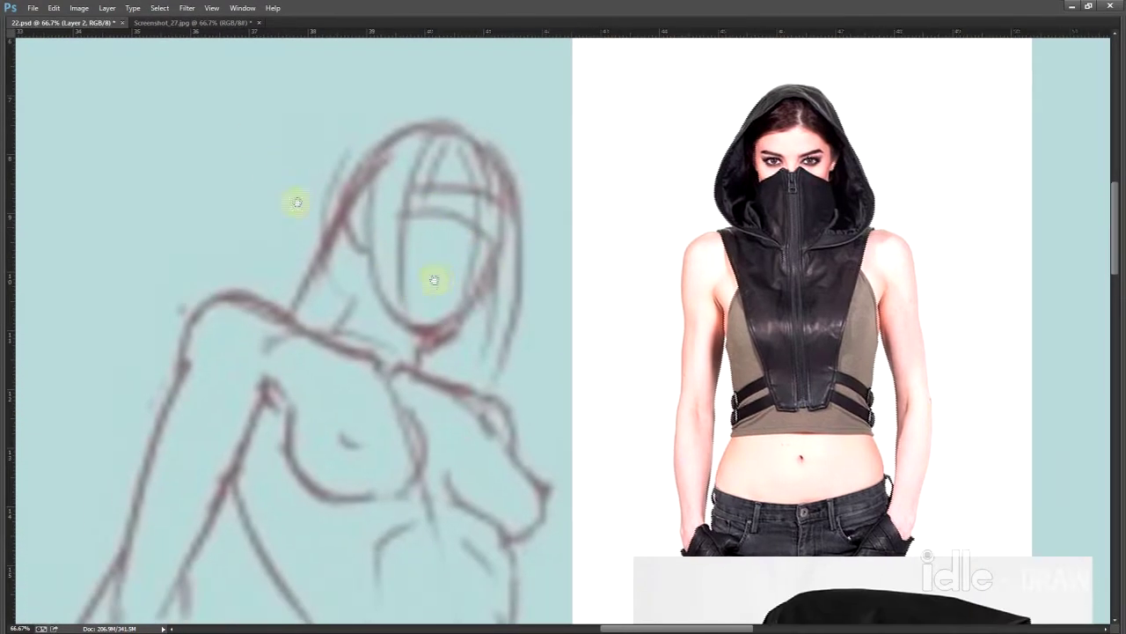
left_click_drag(493, 259, 457, 330)
left_click_drag(467, 213, 486, 220)
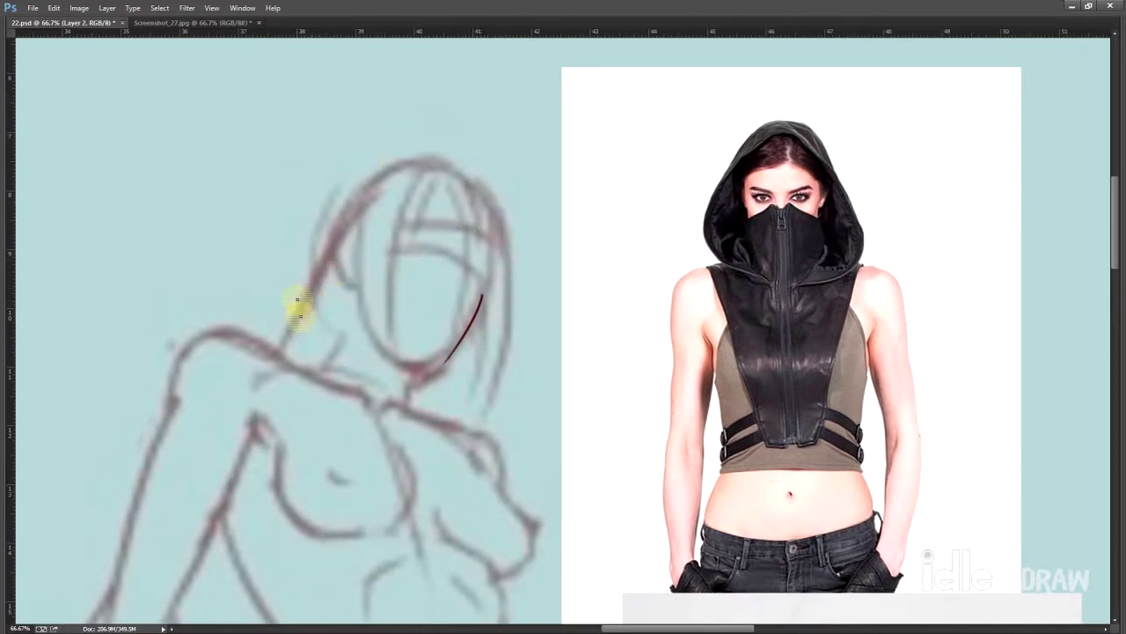
left_click_drag(278, 319, 368, 410)
left_click_drag(221, 314, 167, 304)
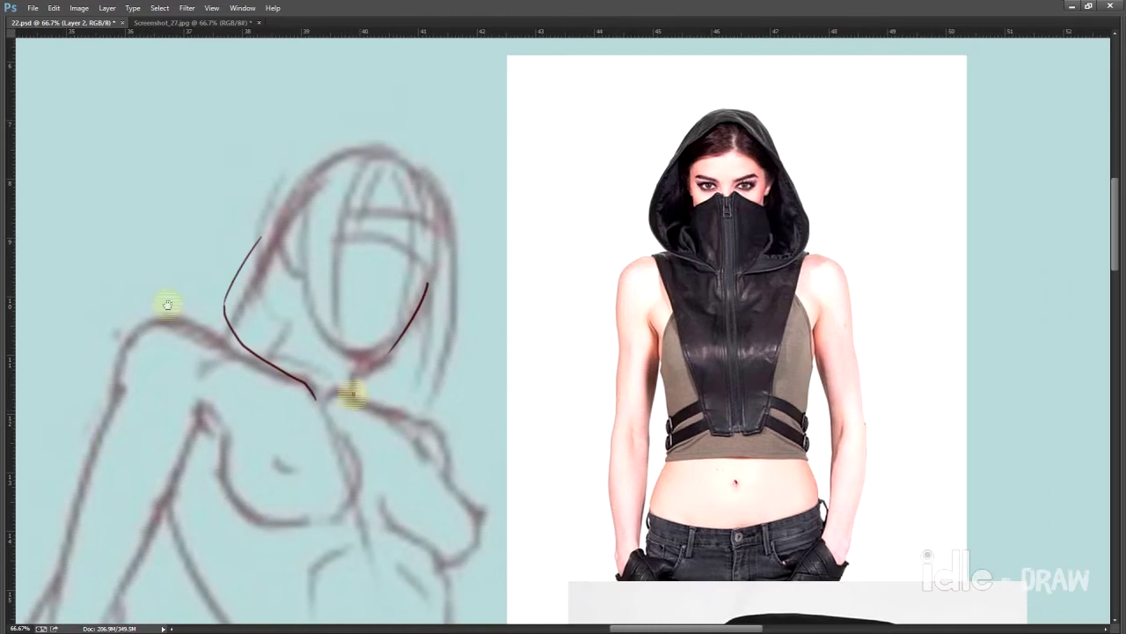
left_click_drag(426, 390, 422, 398)
Draw the hood's outer curve and inner edges around the face down to the neck
mouse_move(307, 220)
left_mouse_down()
mouse_move(309, 264)
mouse_move(425, 220)
mouse_move(458, 280)
left_mouse_up()
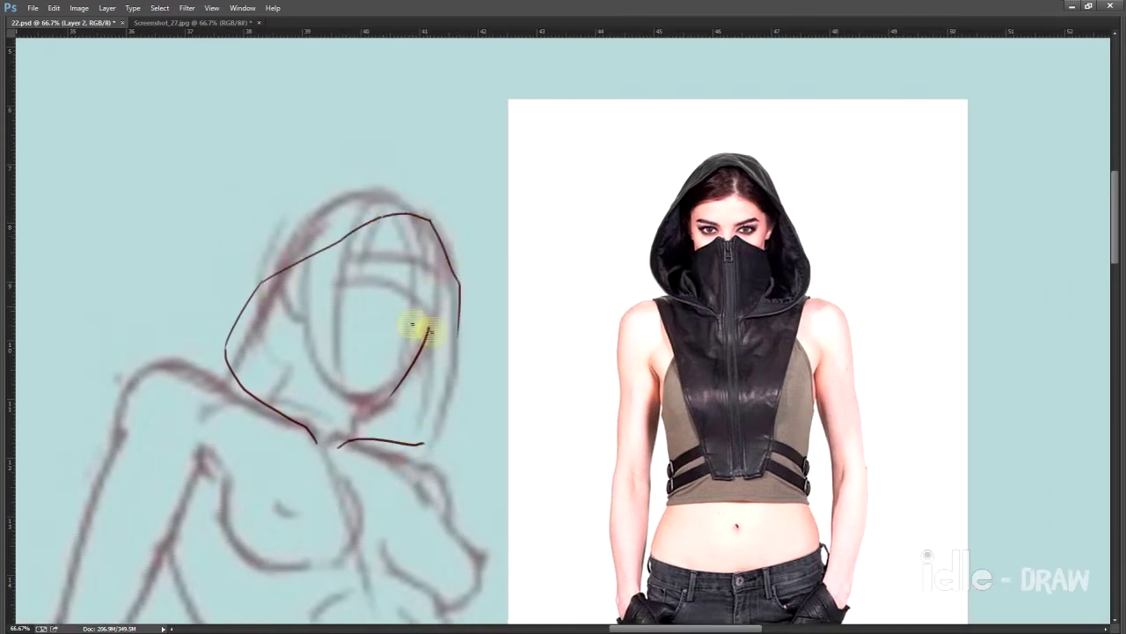
mouse_move(420, 327)
left_mouse_down()
mouse_move(444, 304)
mouse_move(432, 414)
mouse_move(465, 391)
left_mouse_up()
mouse_move(497, 280)
left_mouse_down()
mouse_move(429, 378)
mouse_move(473, 264)
mouse_move(409, 397)
left_mouse_up()
mouse_move(376, 275)
left_mouse_down()
mouse_move(472, 261)
mouse_move(498, 306)
left_mouse_up()
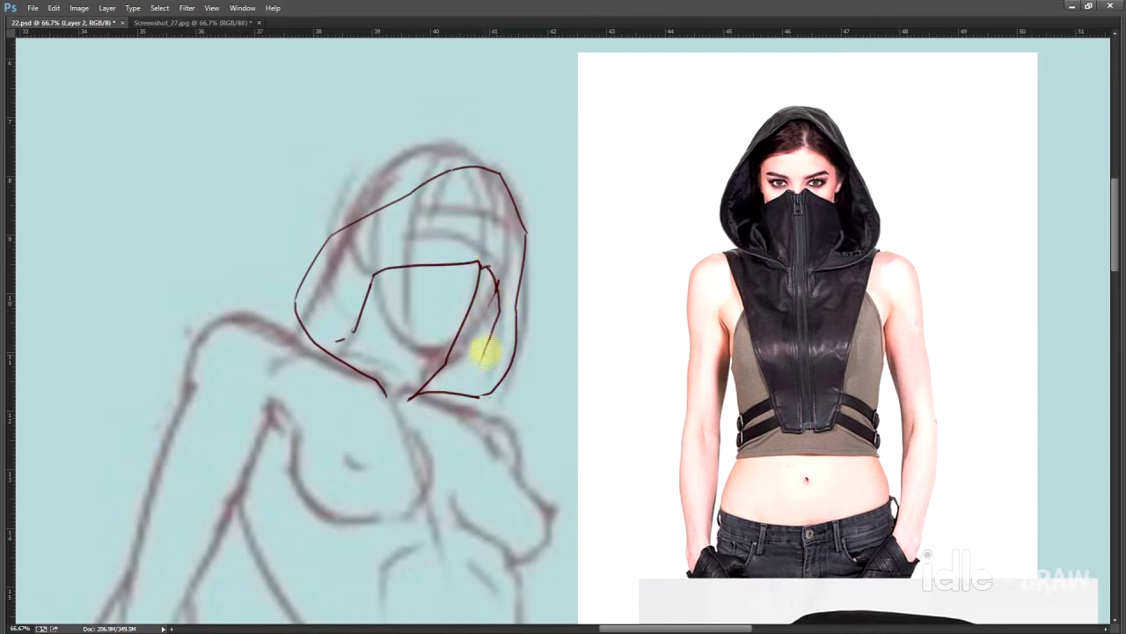
left_click_drag(484, 352, 478, 374)
scroll(173, 223, "up", 2)
left_click_drag(299, 341, 370, 415)
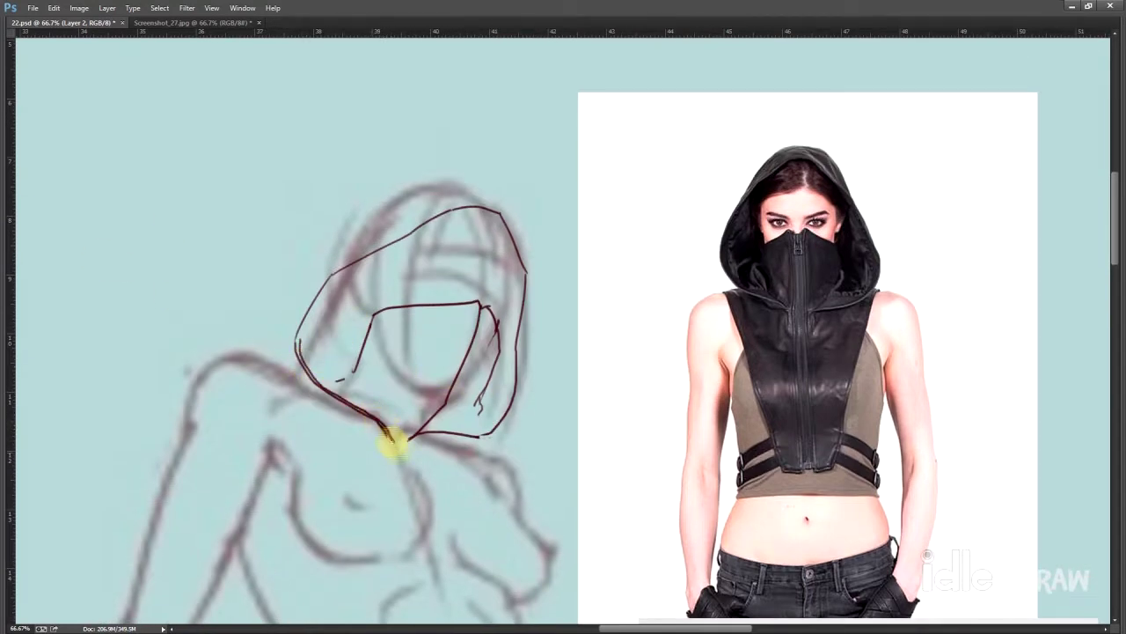
Trace the full hood outline over the head and darken its right edge
scroll(393, 444, "down", 1)
left_click_drag(300, 312, 510, 323)
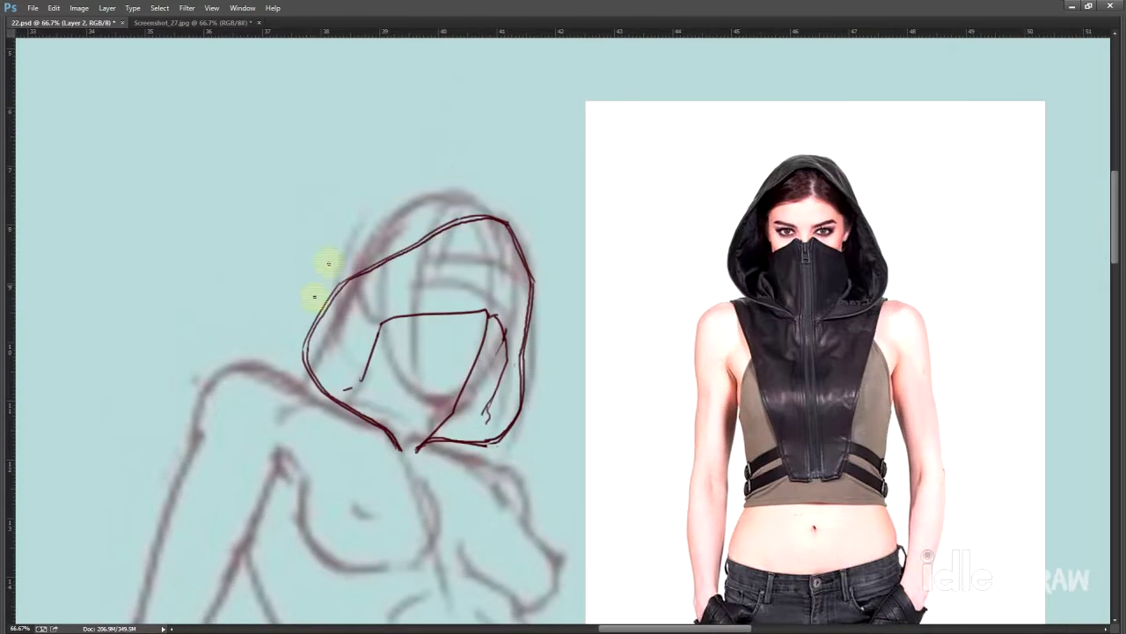
mouse_move(293, 372)
left_mouse_down()
mouse_move(419, 188)
mouse_move(483, 205)
left_mouse_up()
scroll(481, 272, "down", 1)
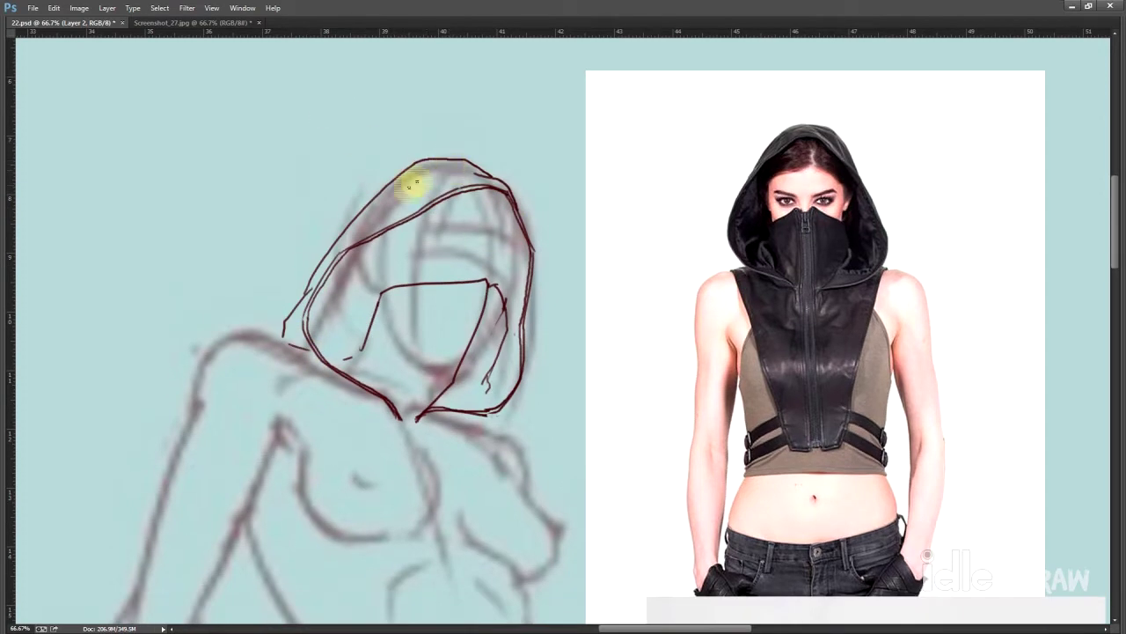
left_click_drag(374, 216, 349, 222)
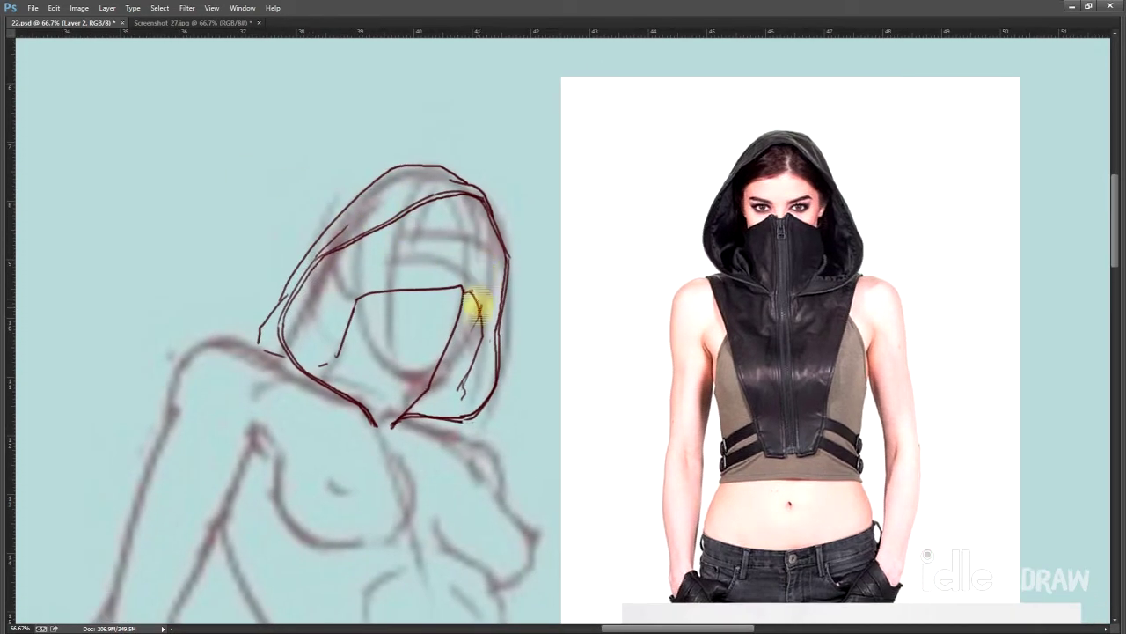
left_click_drag(480, 342, 465, 373)
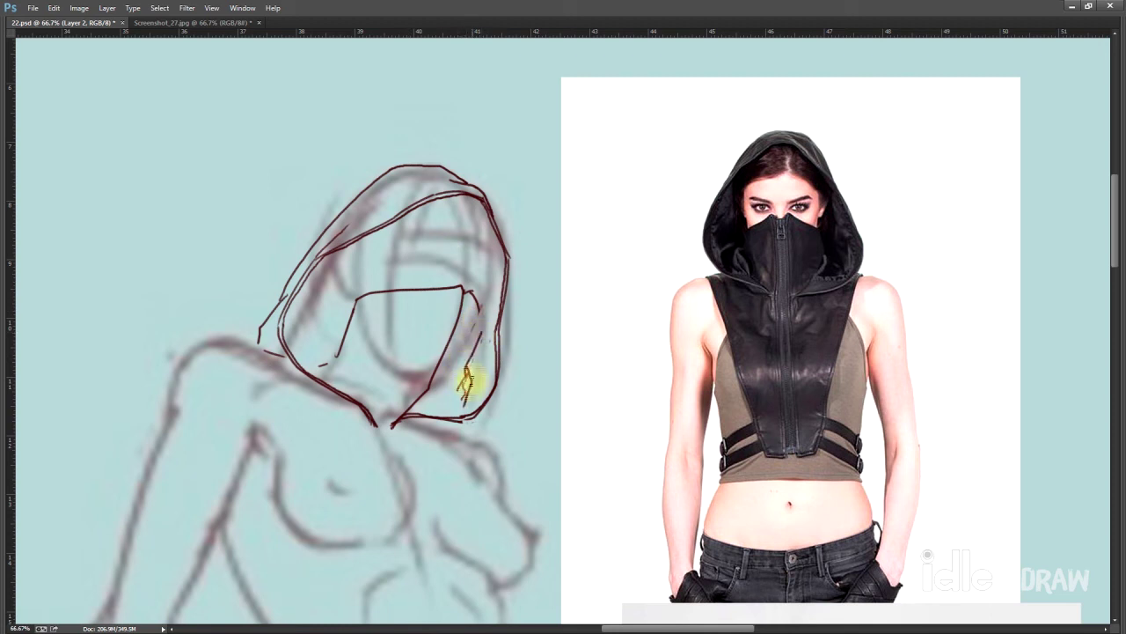
Add a curve at the face opening and lines along the hood's inner right edge
scroll(477, 330, "up", 1)
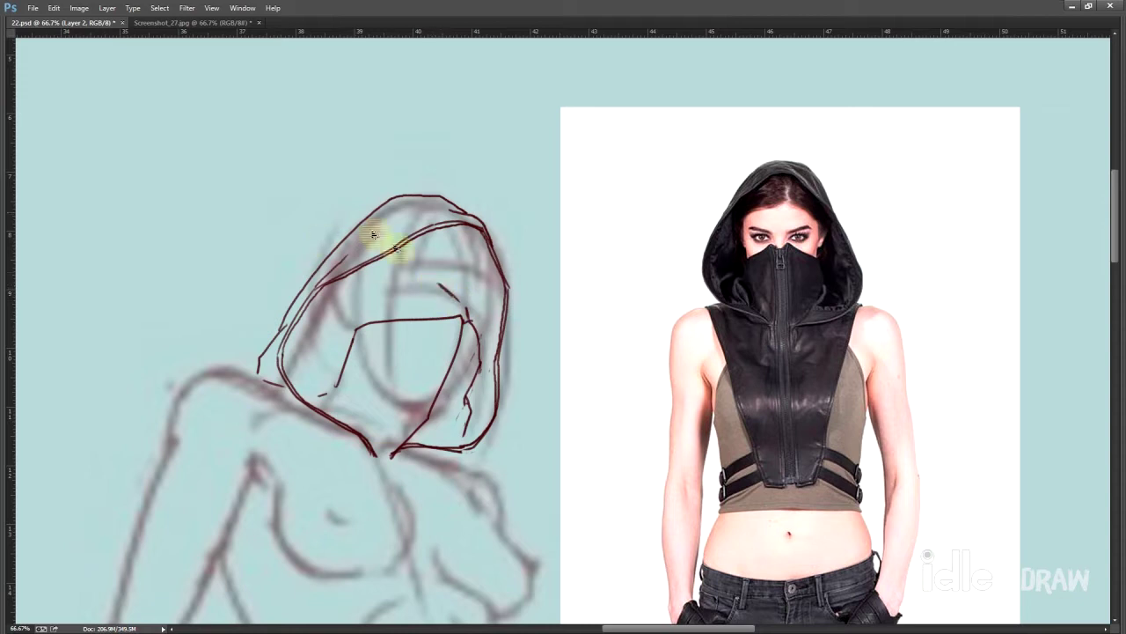
left_click_drag(429, 284, 452, 297)
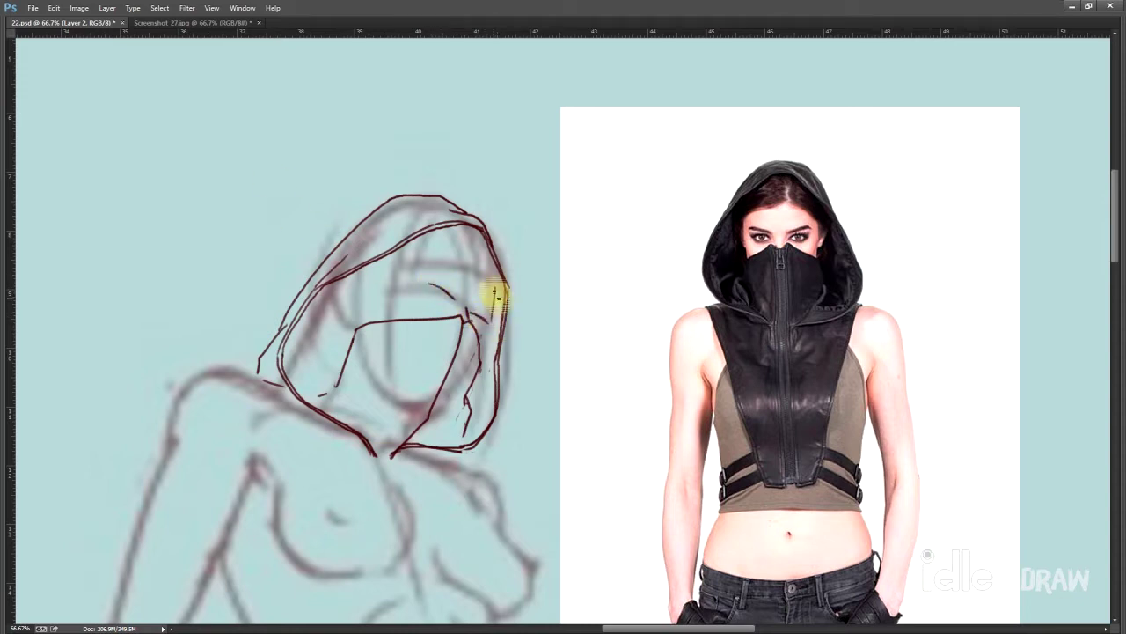
left_click_drag(455, 276, 496, 233)
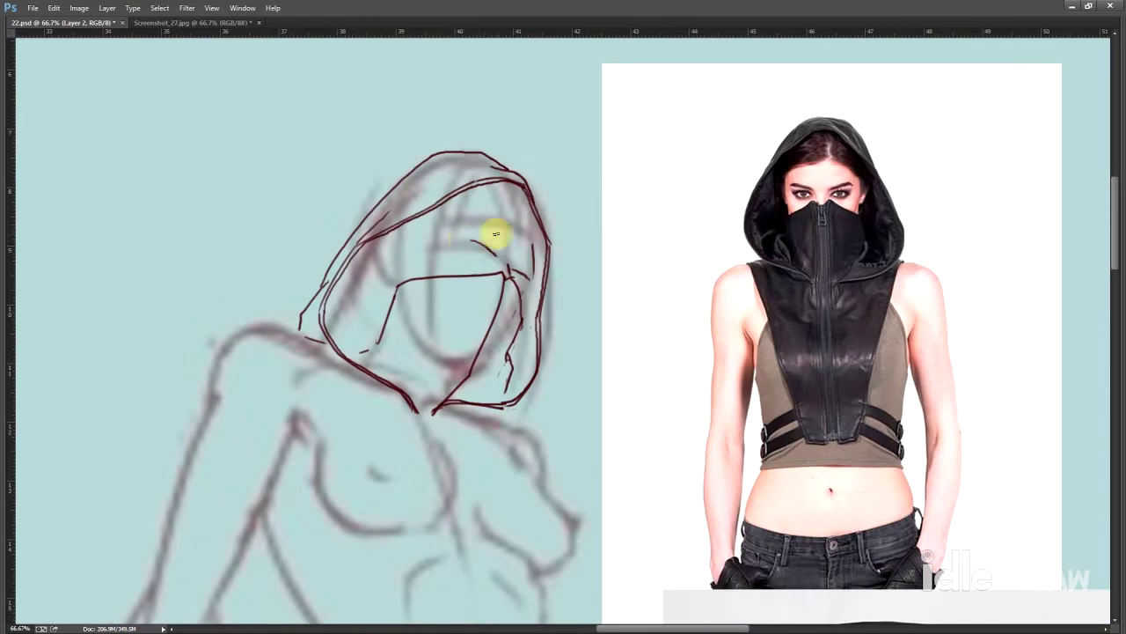
scroll(496, 233, "up", 3)
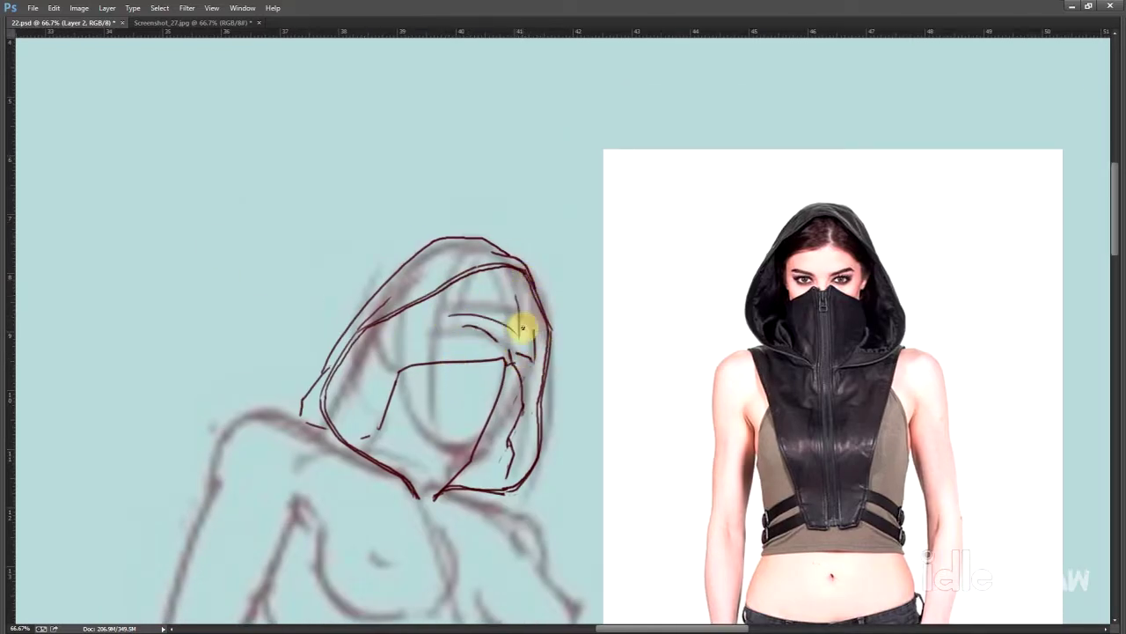
mouse_move(523, 328)
left_mouse_down()
mouse_move(532, 296)
mouse_move(549, 348)
left_mouse_up()
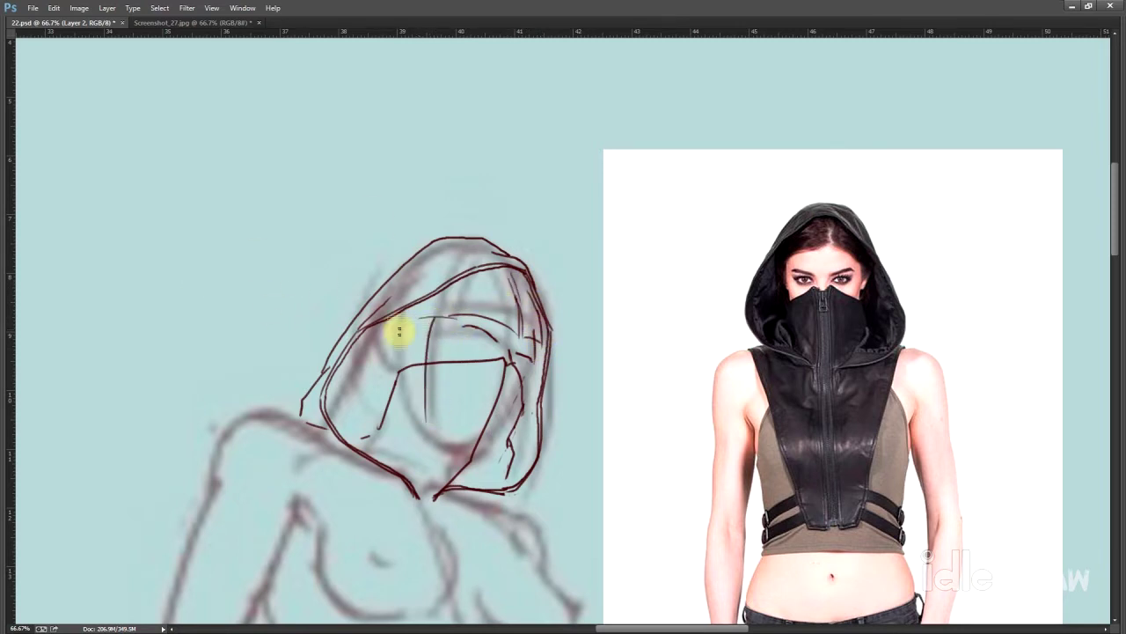
scroll(466, 322, "up", 2)
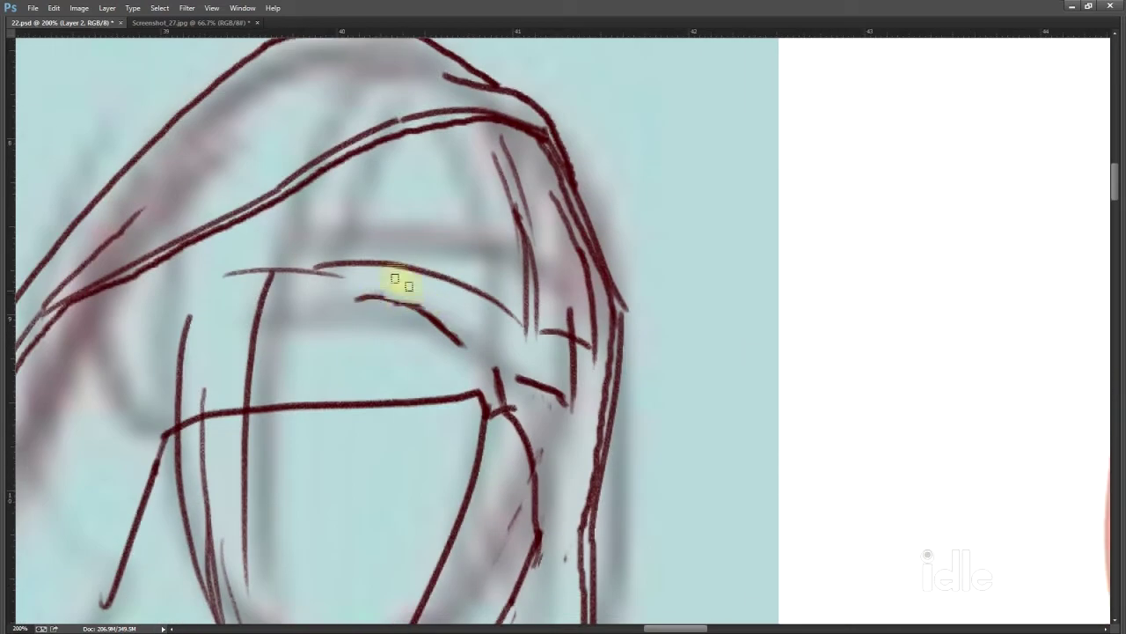
Draw the exposed eye's upper and lower lids, iris and thickened brow
mouse_move(402, 297)
left_mouse_down()
mouse_move(469, 343)
mouse_move(466, 322)
mouse_move(402, 325)
mouse_move(475, 338)
left_mouse_up()
mouse_move(380, 330)
left_mouse_down()
mouse_move(419, 319)
mouse_move(440, 327)
left_mouse_up()
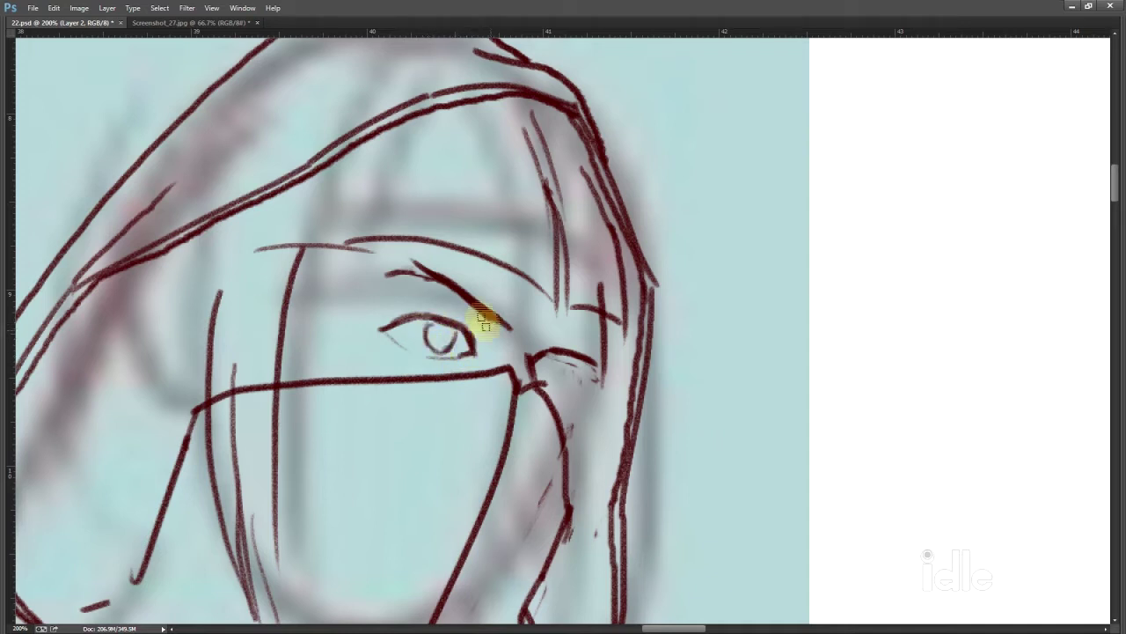
left_click_drag(414, 266, 506, 328)
mouse_move(387, 322)
left_mouse_down()
mouse_move(436, 308)
mouse_move(435, 328)
mouse_move(377, 337)
left_mouse_up()
Add cheek strokes beside the mask and eyelashes along the upper lid and outer corner
left_click_drag(535, 453, 560, 284)
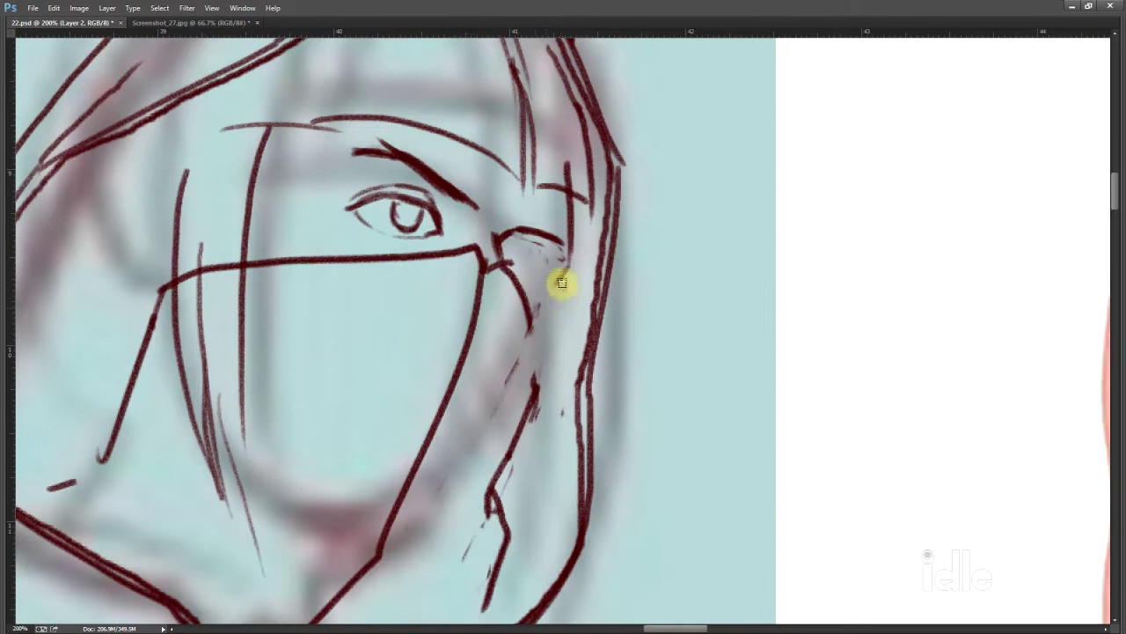
mouse_move(539, 379)
left_mouse_down()
mouse_move(528, 322)
mouse_move(569, 284)
mouse_move(508, 344)
left_mouse_up()
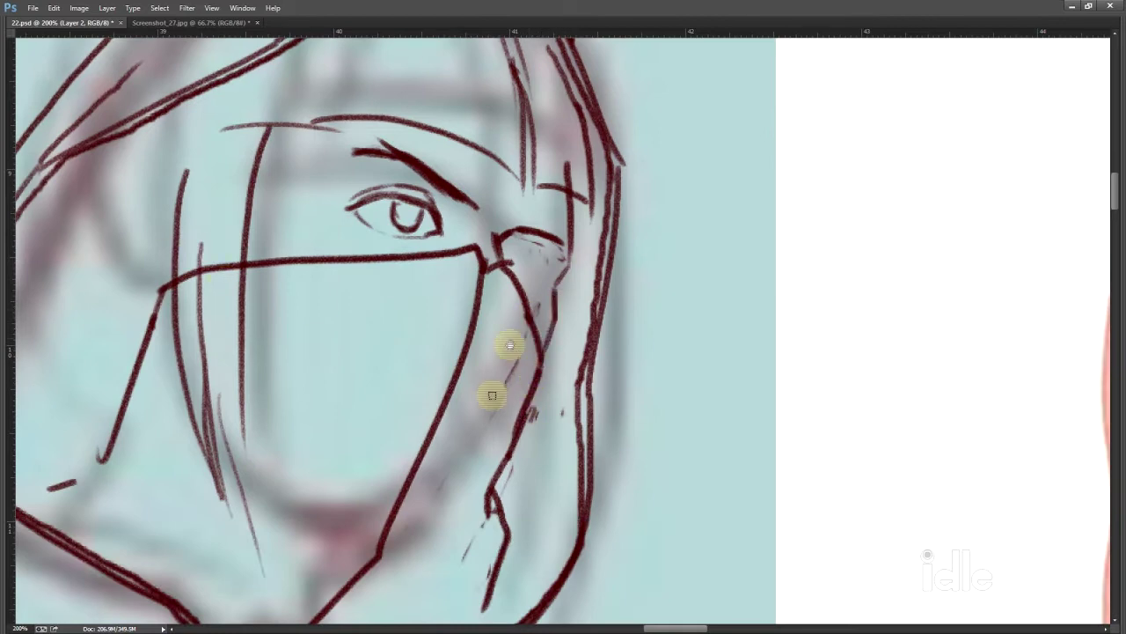
key("ctrl+minus")
key("ctrl+minus")
key("ctrl+minus")
key("ctrl+plus")
key("ctrl+plus")
key("ctrl+plus")
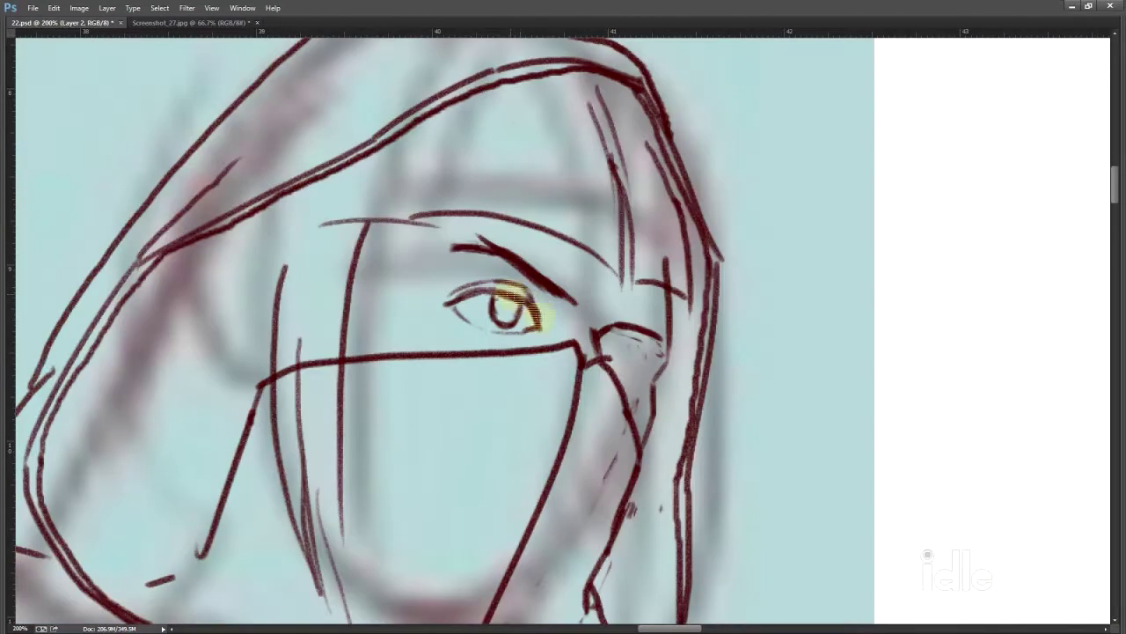
mouse_move(492, 290)
left_mouse_down()
mouse_move(451, 286)
mouse_move(445, 301)
mouse_move(462, 278)
left_mouse_up()
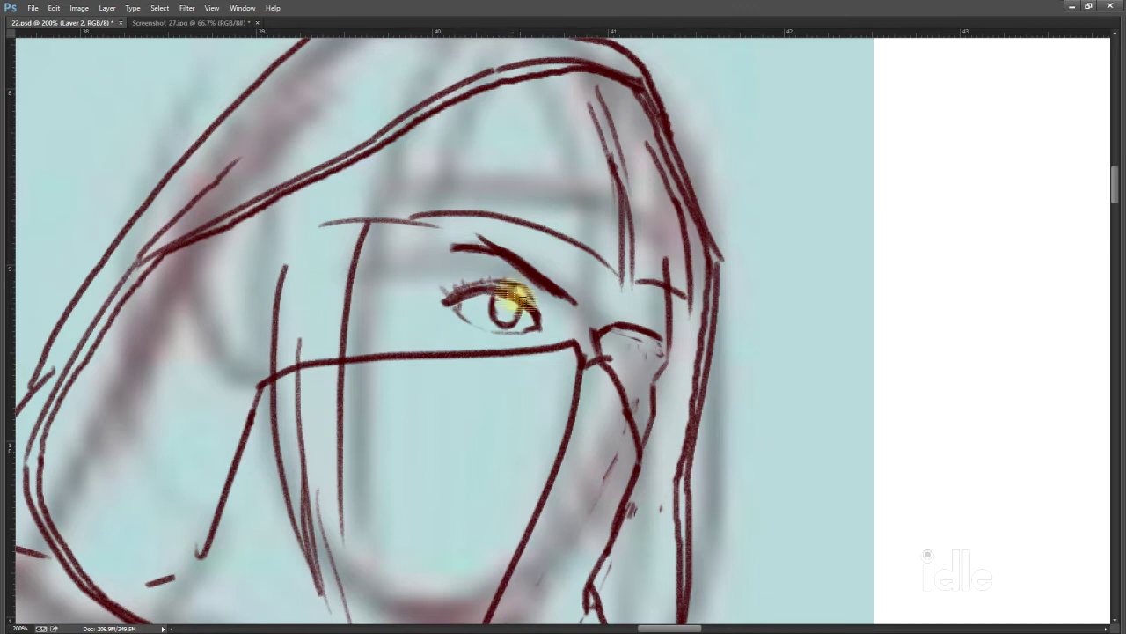
left_click_drag(519, 299, 543, 315)
Sketch the far-side eye beside the mask, then zoom out to the whole figure
mouse_move(603, 344)
left_mouse_down()
mouse_move(643, 367)
mouse_move(616, 364)
mouse_move(618, 348)
mouse_move(620, 366)
left_mouse_up()
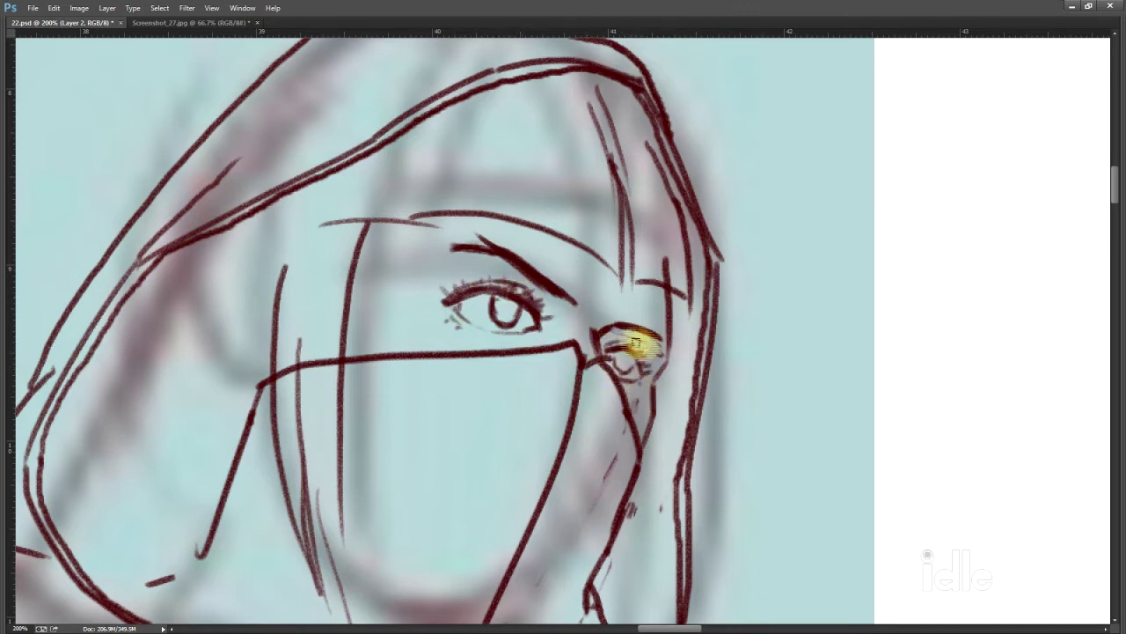
scroll(427, 322, "down", 5)
scroll(545, 129, "up", 2)
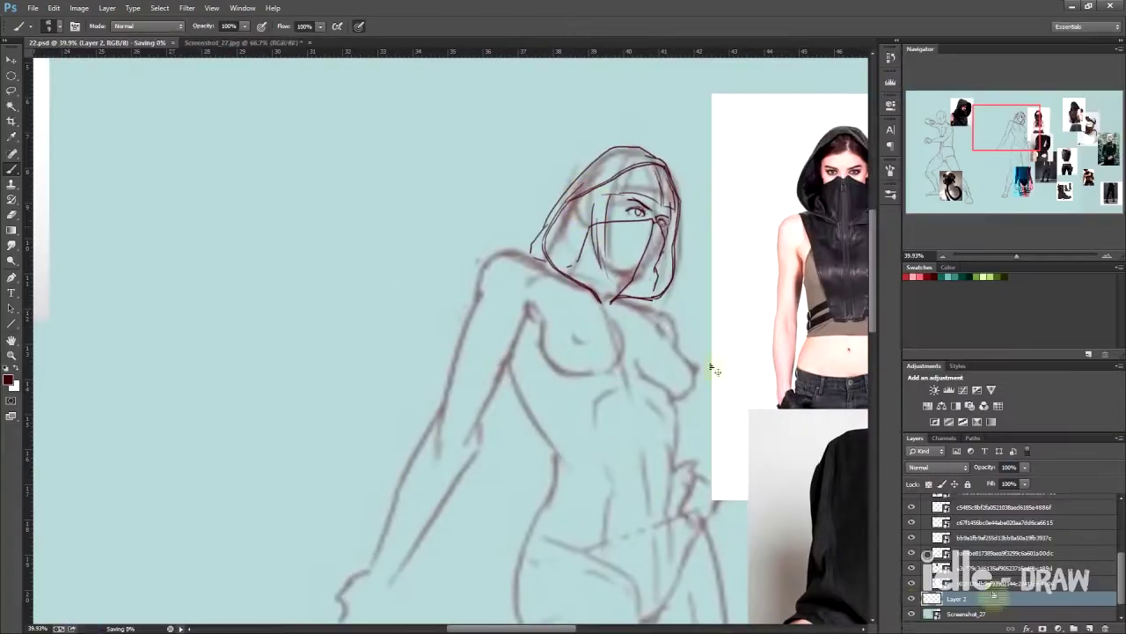
scroll(547, 273, "up", 5)
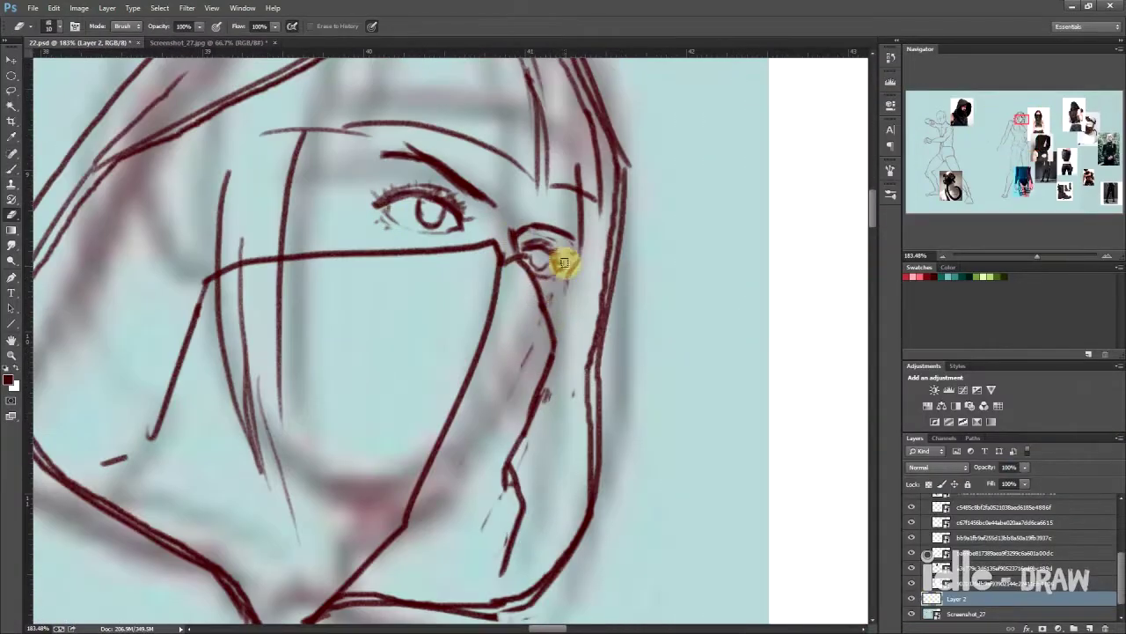
left_click_drag(564, 254, 547, 330)
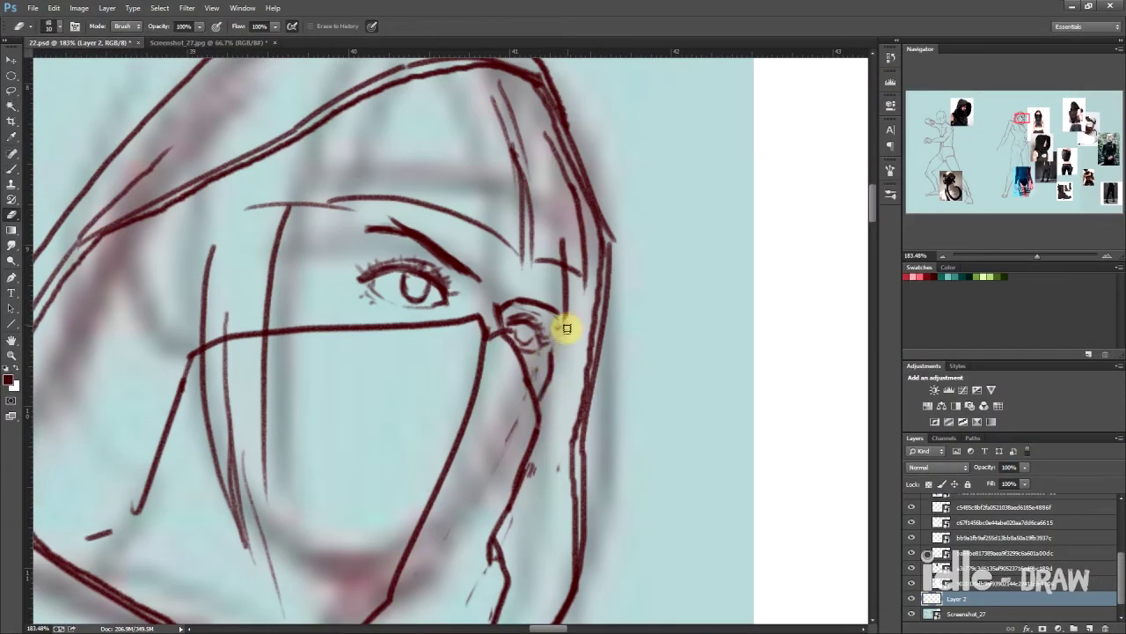
left_click_drag(572, 281, 573, 339)
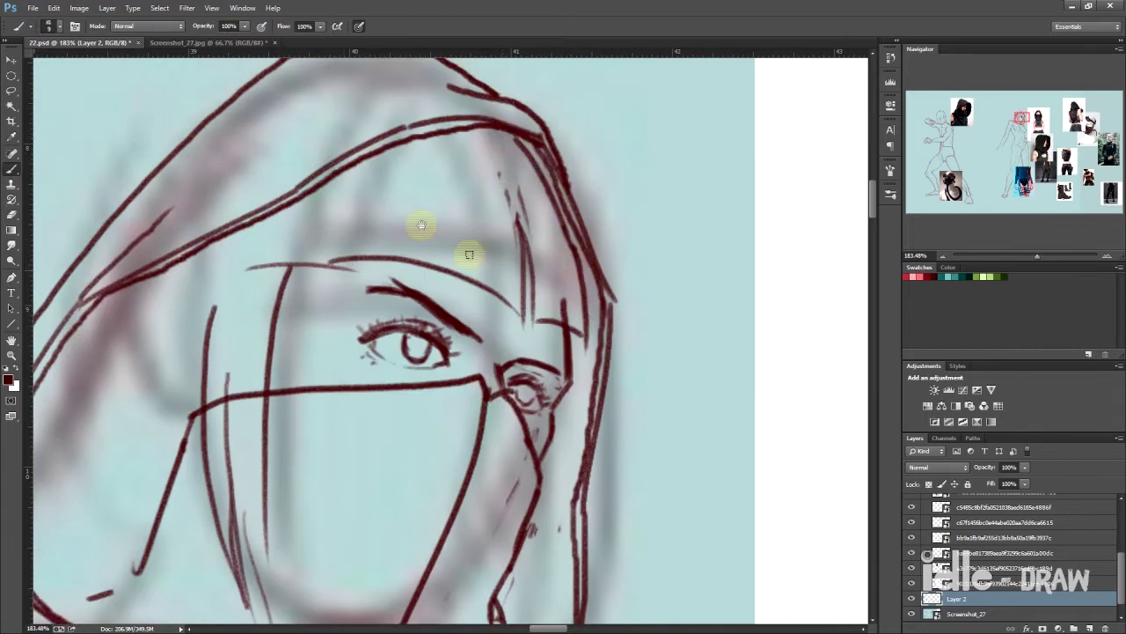
left_click_drag(422, 221, 466, 168)
key("ctrl+minus")
key("ctrl+minus")
key("ctrl+minus")
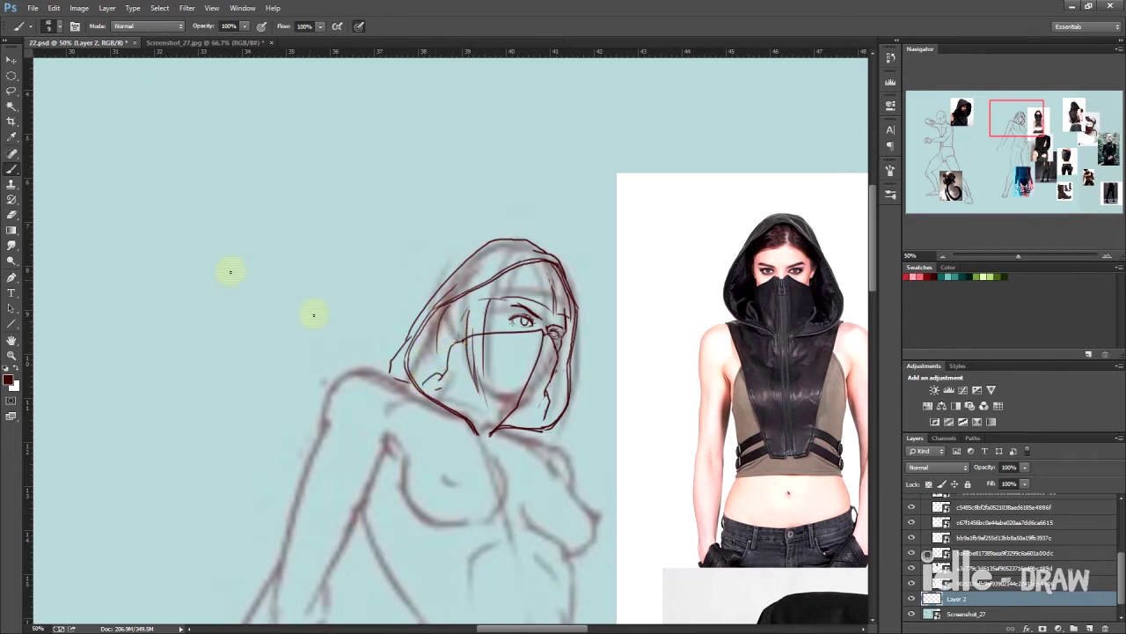
Ink a stroke along the hood's lower left edge, then zoom out to 25%
mouse_move(312, 314)
left_mouse_down()
mouse_move(506, 395)
mouse_move(458, 345)
left_mouse_up()
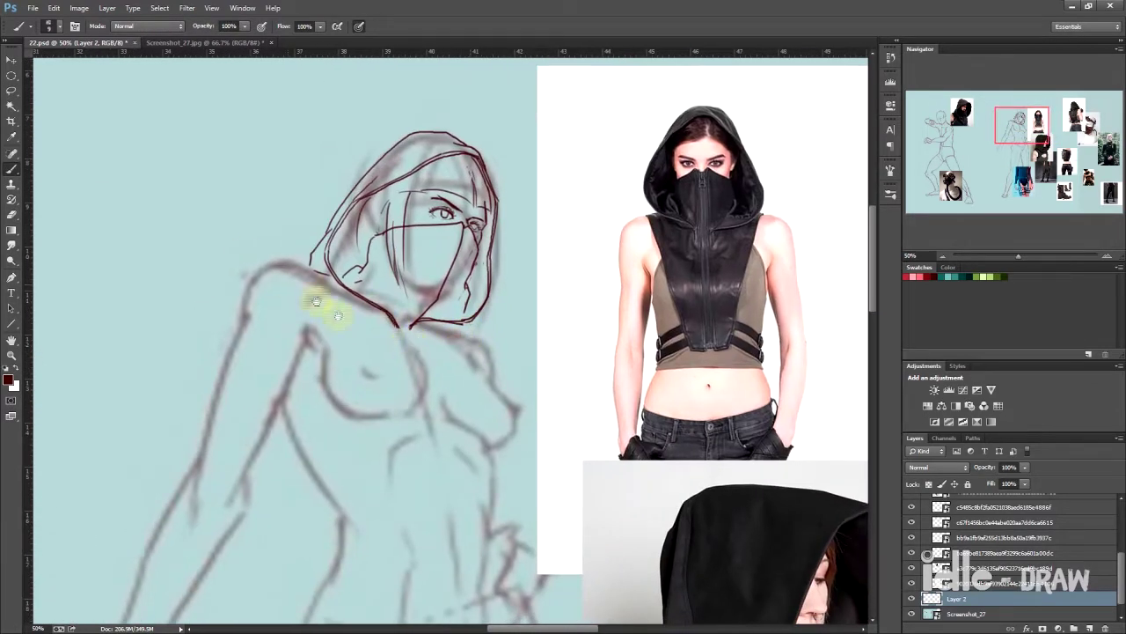
key("e")
key("b")
scroll(308, 264, "up", 1)
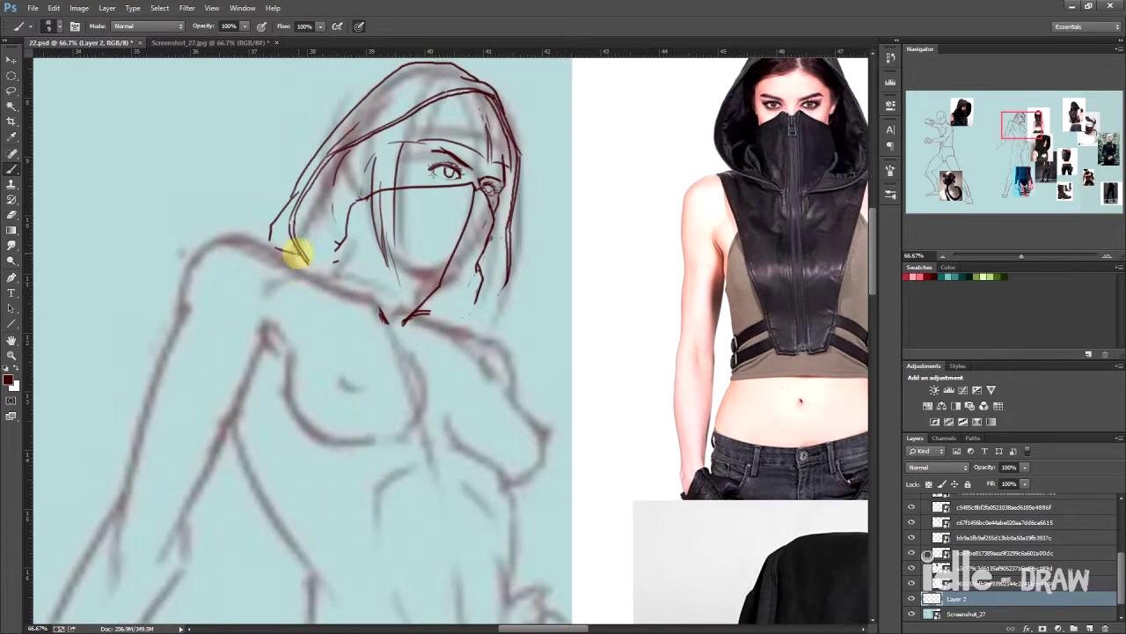
left_click_drag(289, 252, 386, 322)
scroll(377, 307, "right", 2)
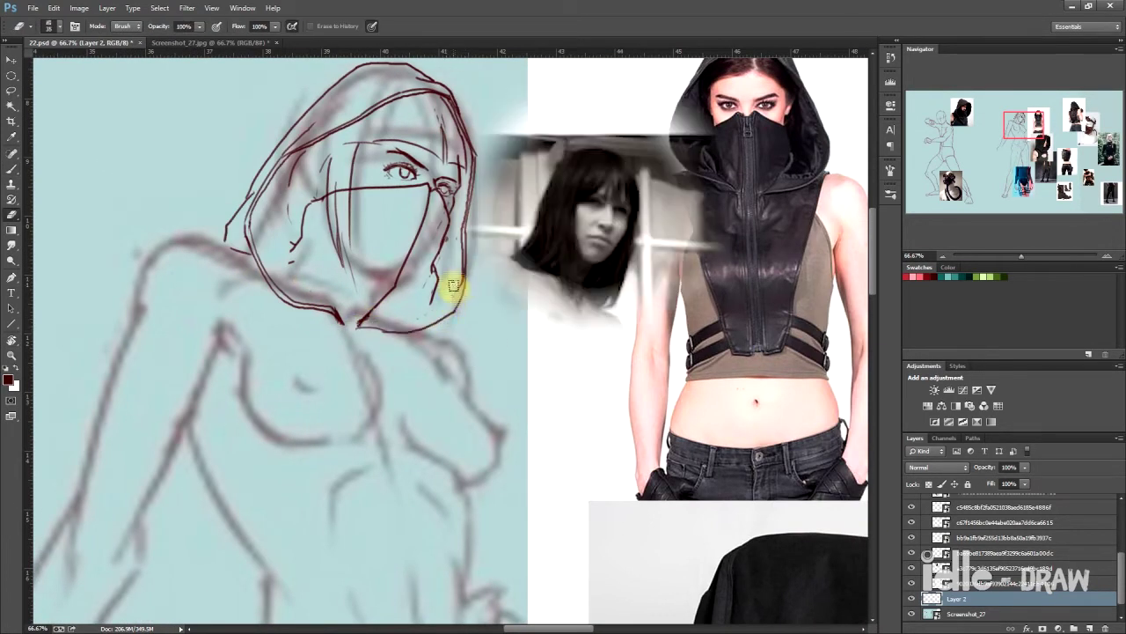
scroll(390, 319, "up", 1)
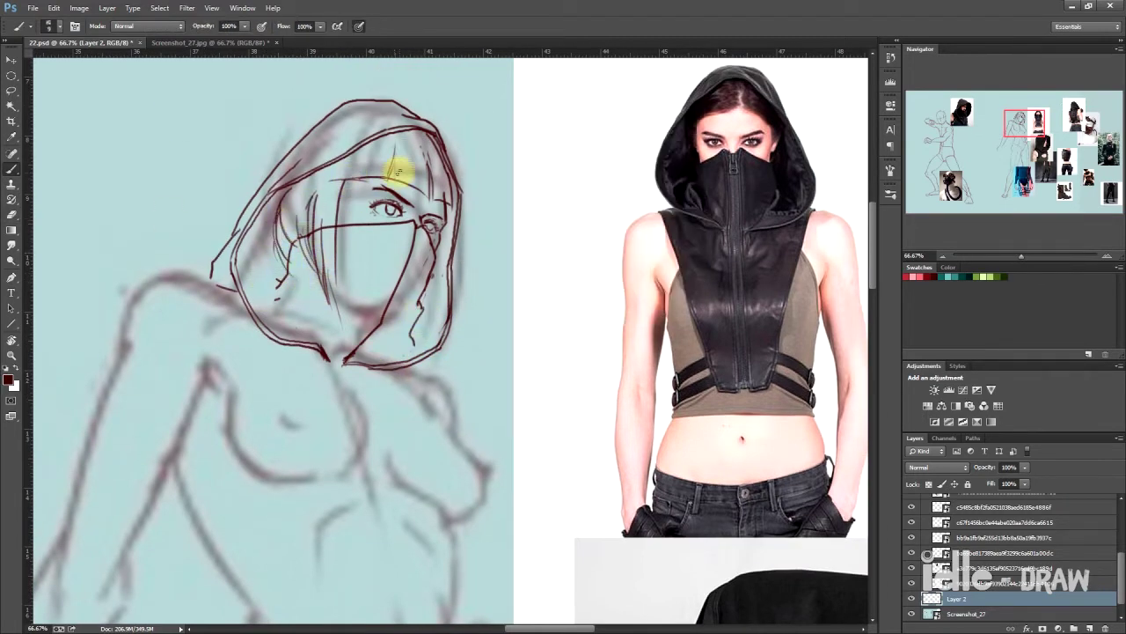
left_click_drag(406, 243, 426, 275)
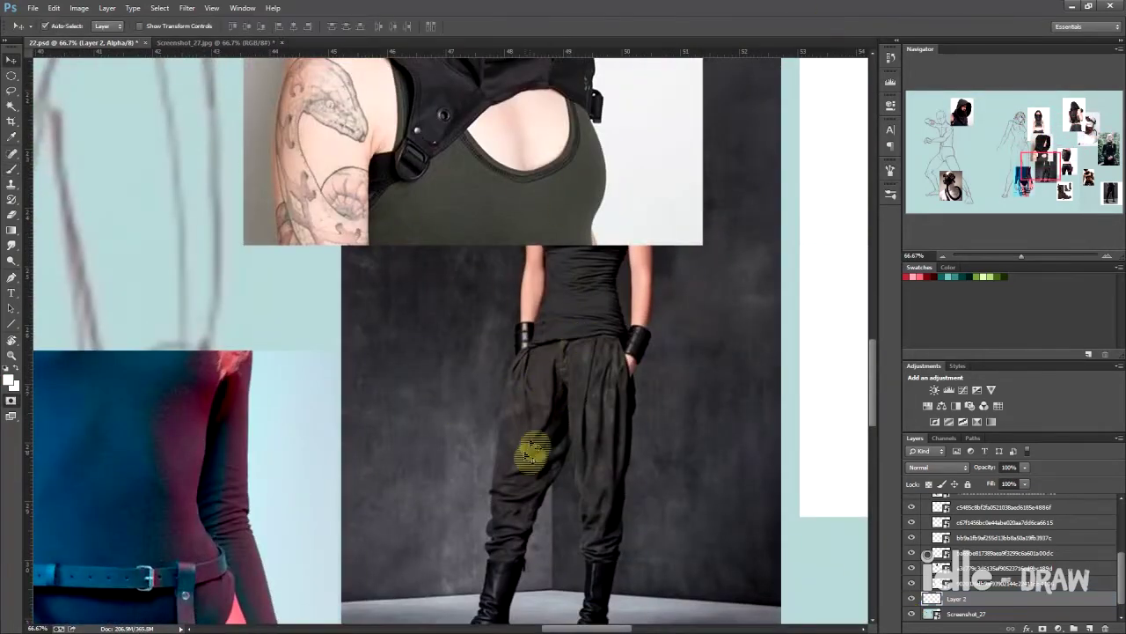
key("ctrl+minus")
key("ctrl+minus")
key("ctrl+minus")
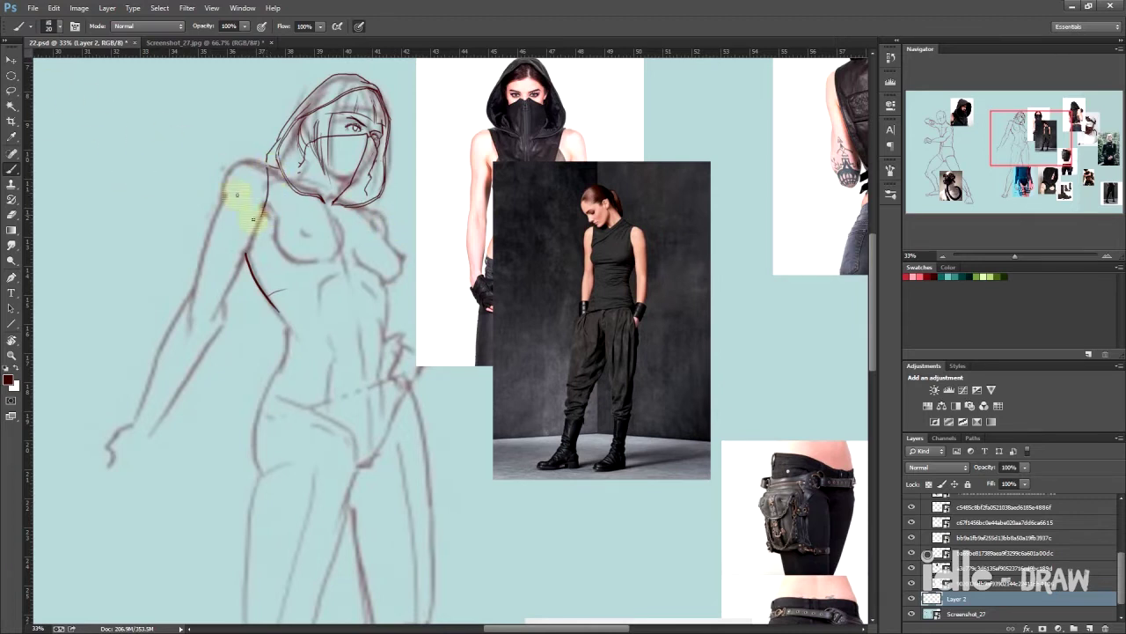
Ink the upper-arm outline, redrawn smoother, plus short dark lines on the torso
left_click_drag(238, 198, 349, 204)
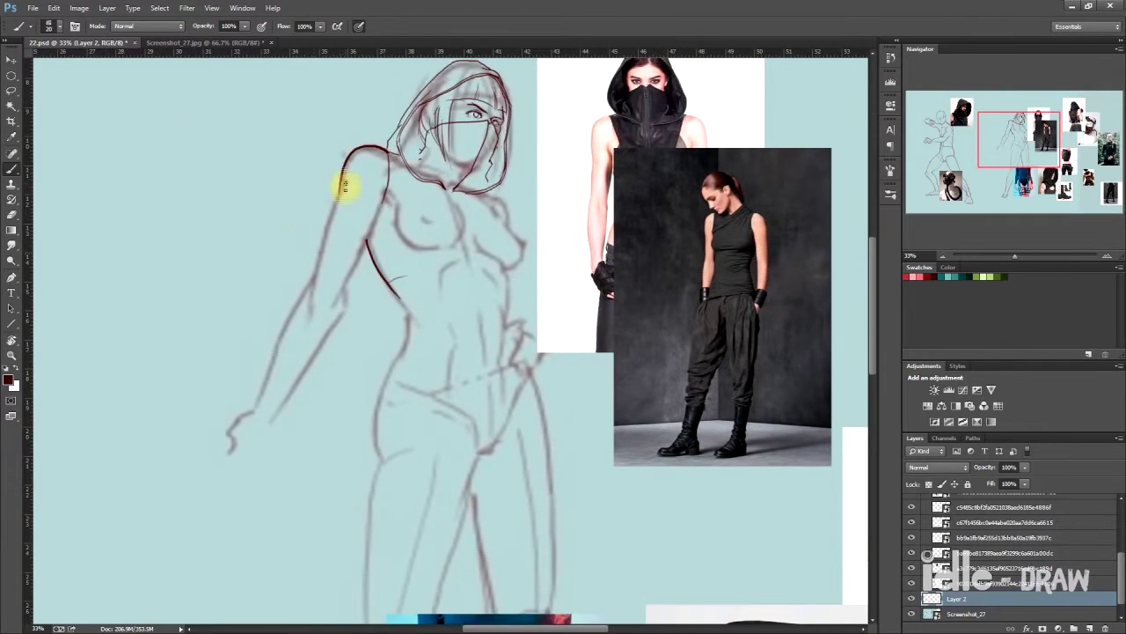
mouse_move(342, 163)
left_mouse_down()
mouse_move(314, 291)
mouse_move(410, 284)
left_mouse_up()
left_click_drag(361, 255, 299, 401)
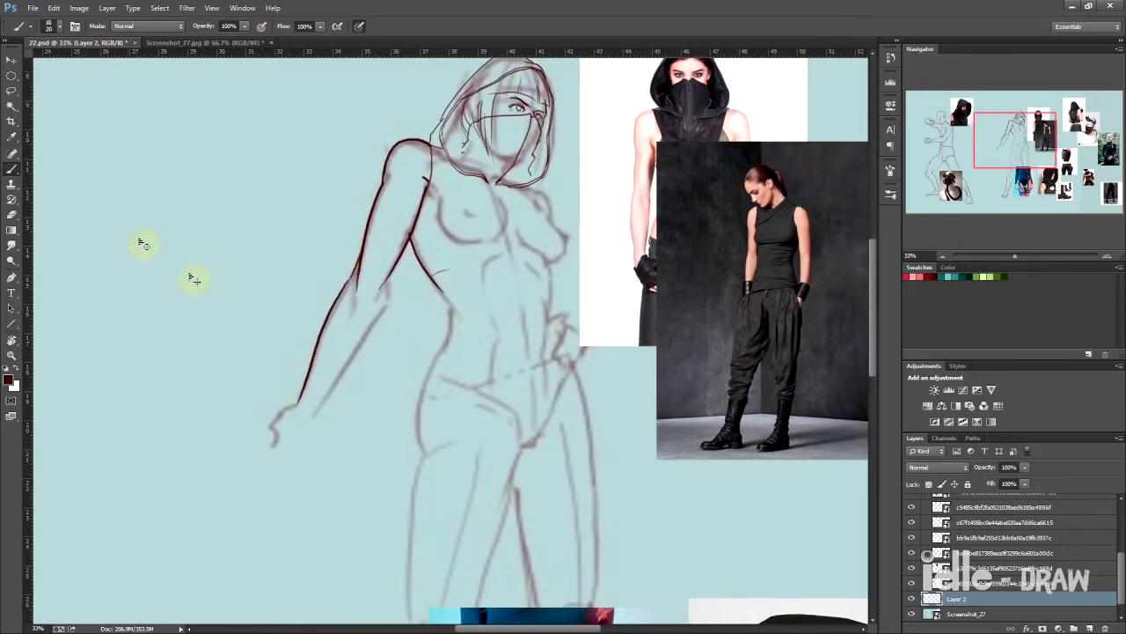
left_click_drag(390, 277, 307, 322)
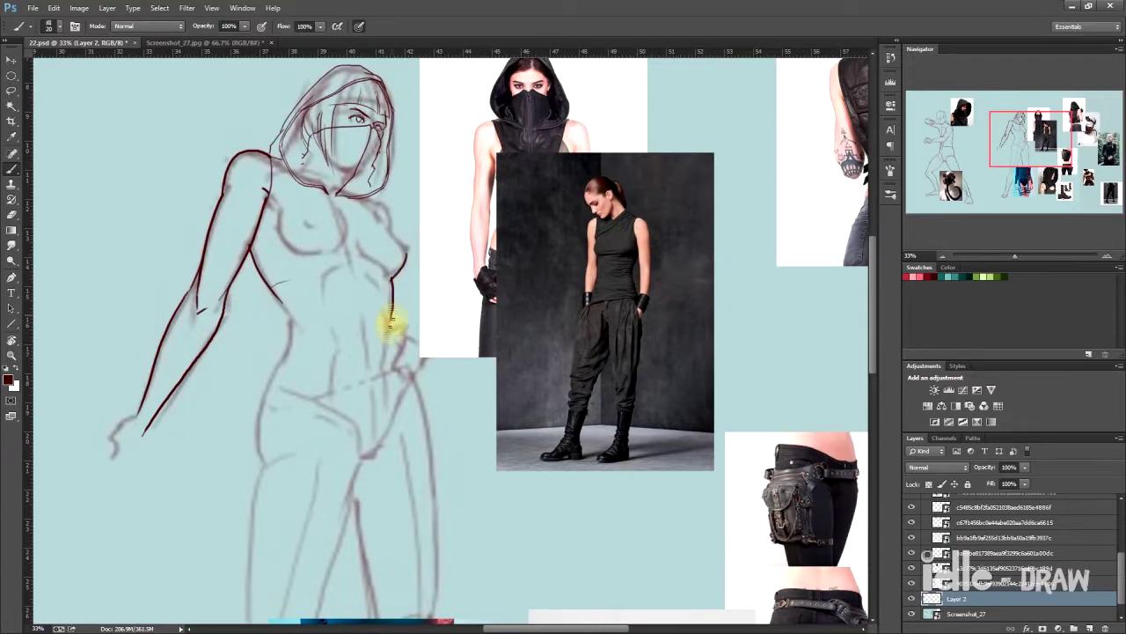
left_click_drag(391, 324, 404, 274)
left_click_drag(283, 241, 304, 268)
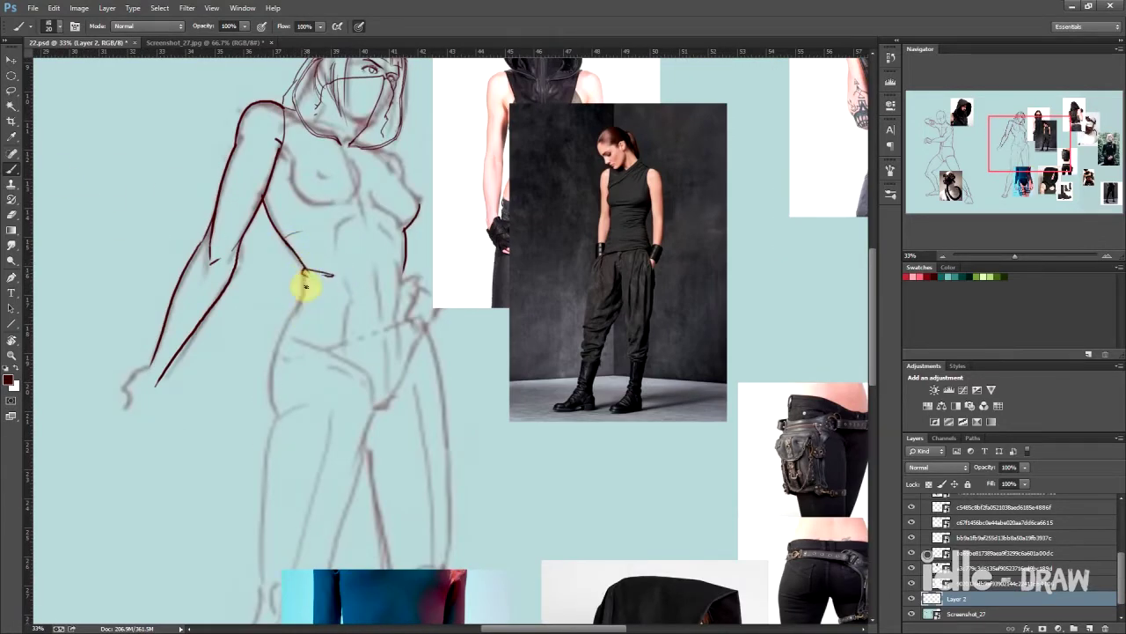
Ink the right hip outline and redraw the diagonal hip-belt line after undoing it
mouse_move(327, 365)
left_mouse_down()
mouse_move(158, 196)
mouse_move(183, 238)
mouse_move(163, 301)
left_mouse_up()
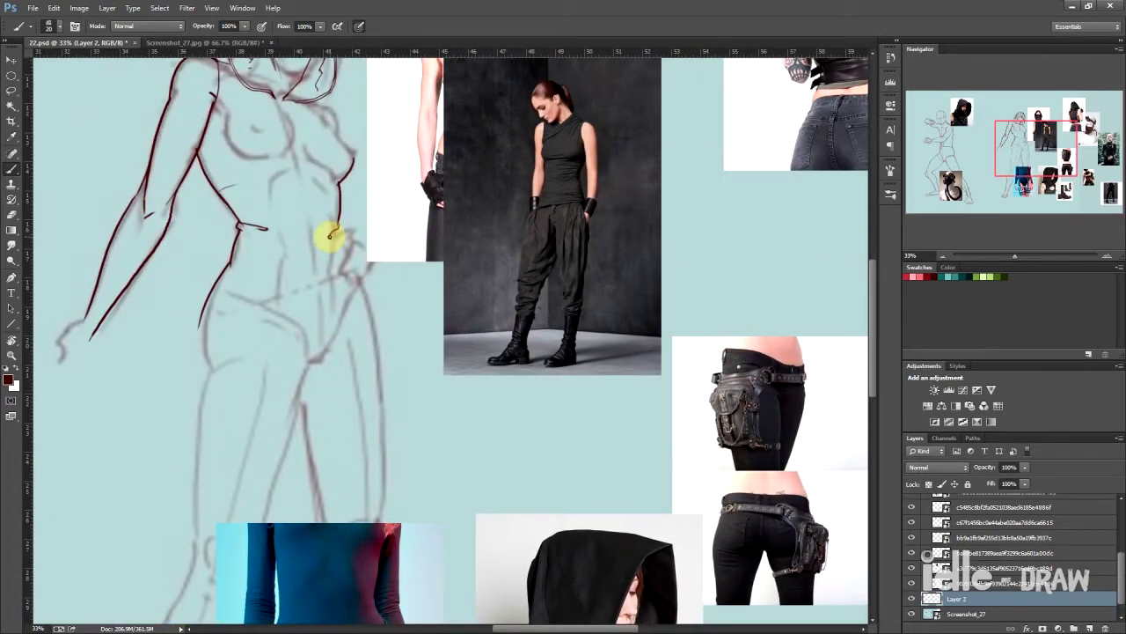
left_click_drag(338, 231, 367, 296)
left_click_drag(214, 301, 254, 357)
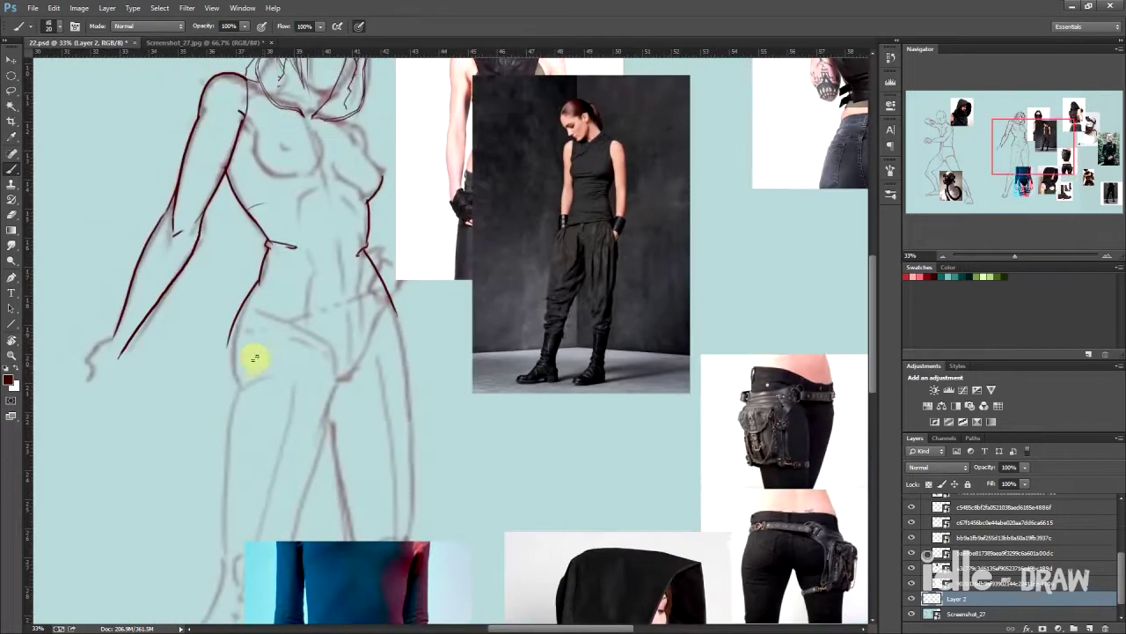
key("ctrl+z")
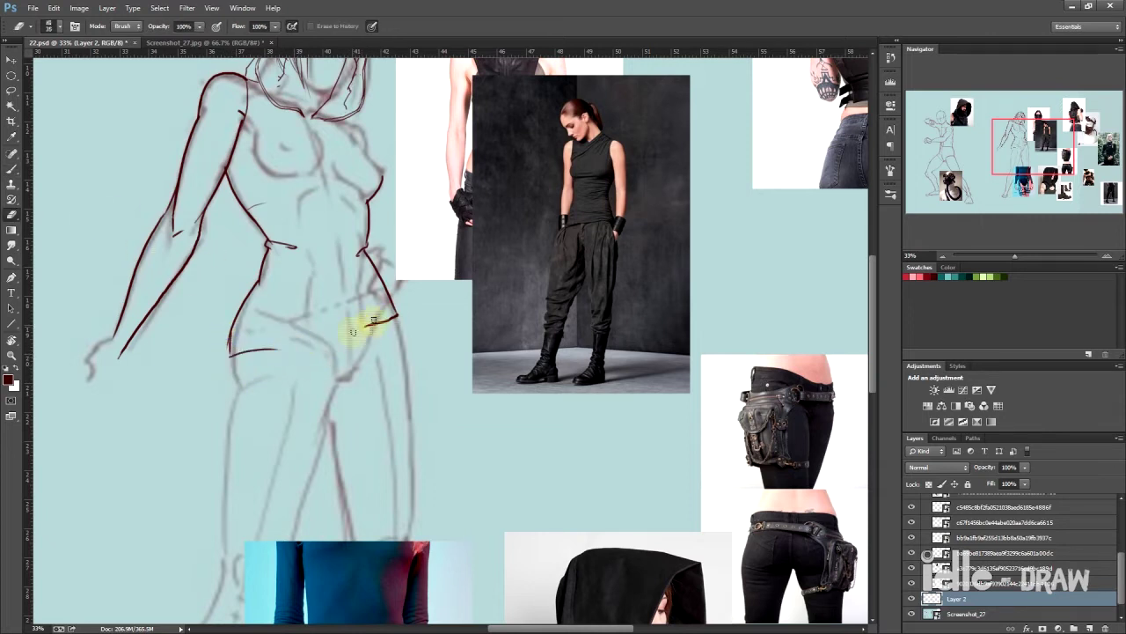
left_click_drag(286, 350, 394, 310)
mouse_move(255, 342)
left_mouse_down()
mouse_move(264, 327)
mouse_move(221, 363)
left_mouse_up()
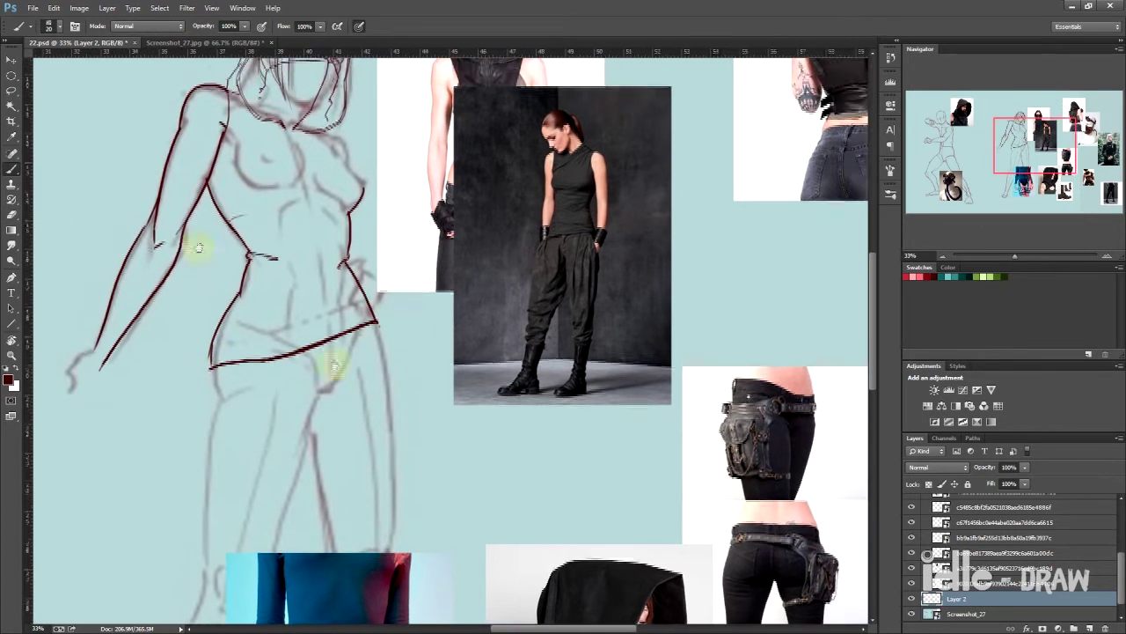
Move the layer to bring the figure's legs into view
key("v")
scroll(334, 315, "down", 5)
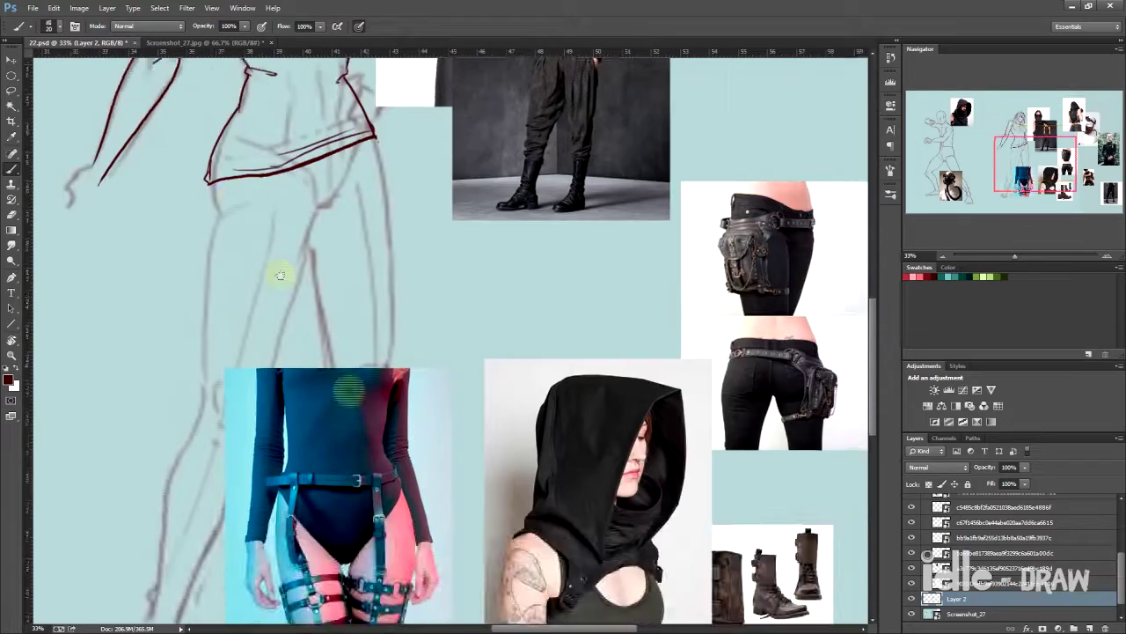
left_click_drag(317, 457, 616, 510)
scroll(198, 318, "up", 2)
key("b")
scroll(168, 269, "down", 3)
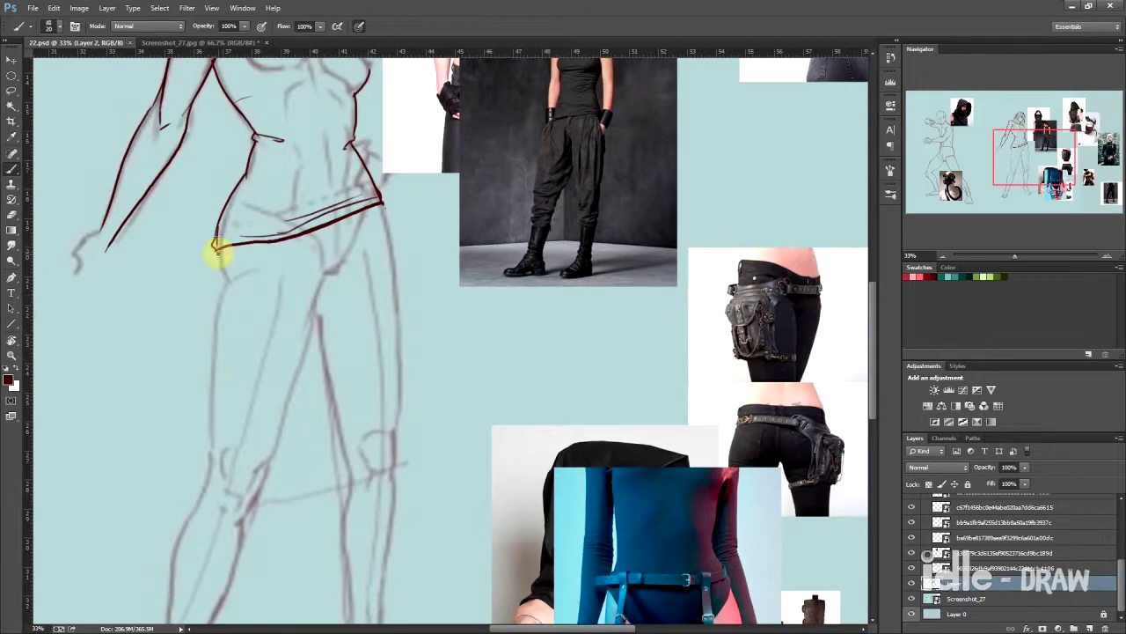
scroll(219, 252, "down", 2)
scroll(214, 267, "down", 5)
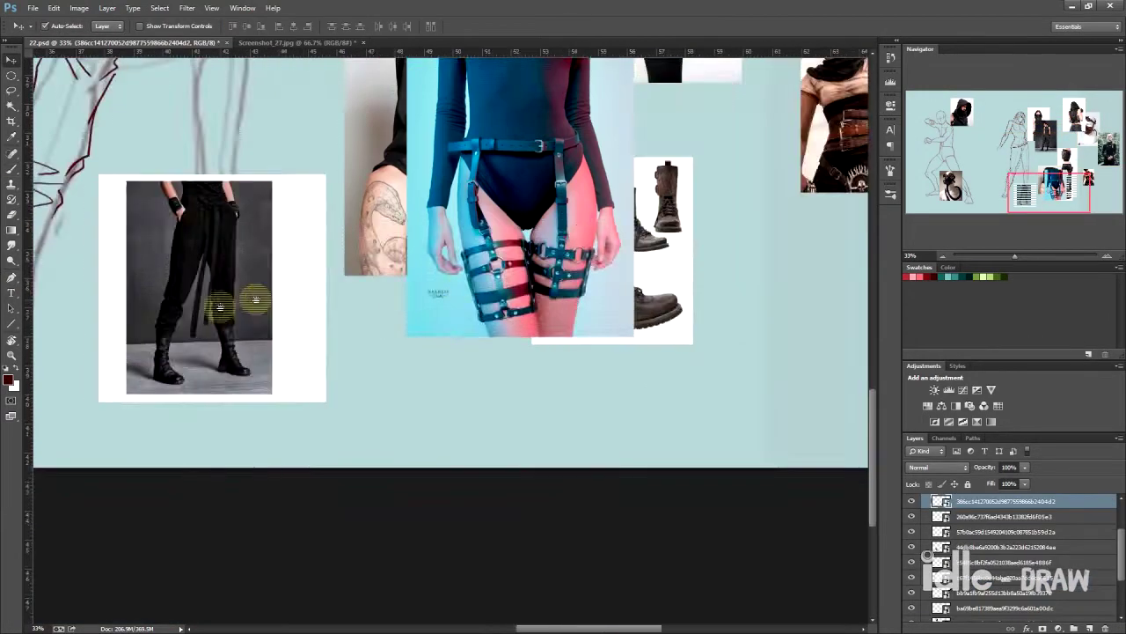
Lasso-select the zigzag strokes on the lower leg and shift them slightly left
key("l")
left_click_drag(302, 255, 255, 360)
key("v")
mouse_move(288, 290)
left_mouse_down()
mouse_move(294, 276)
mouse_move(277, 264)
mouse_move(275, 291)
left_mouse_up()
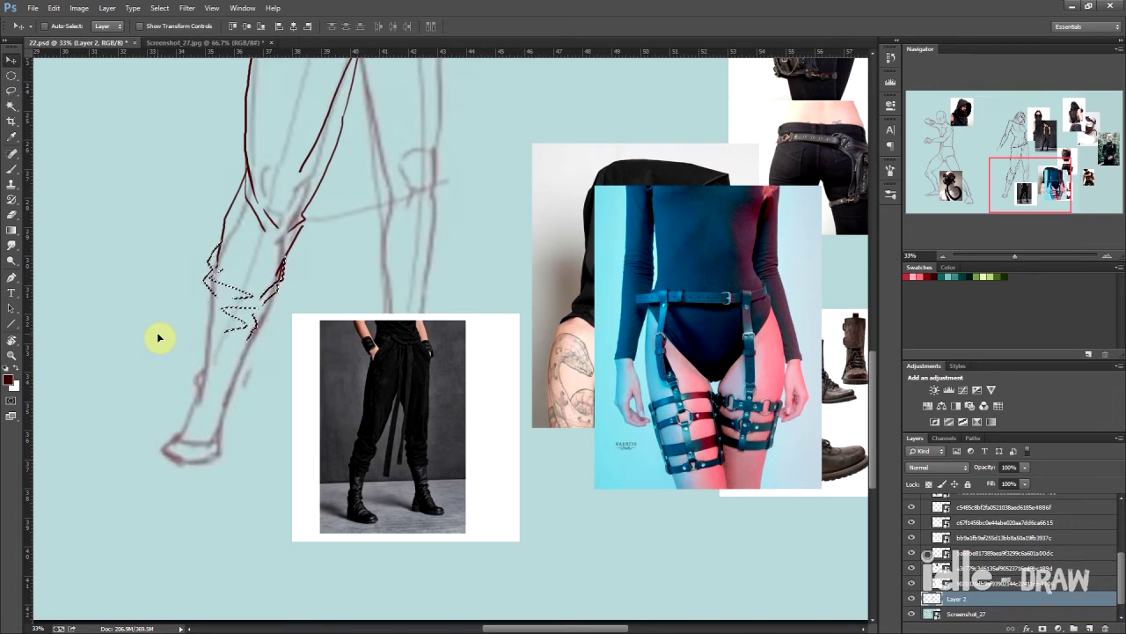
key("b")
Ink the lower trouser leg lines and erase the stray lines around them
scroll(114, 264, "up", 6)
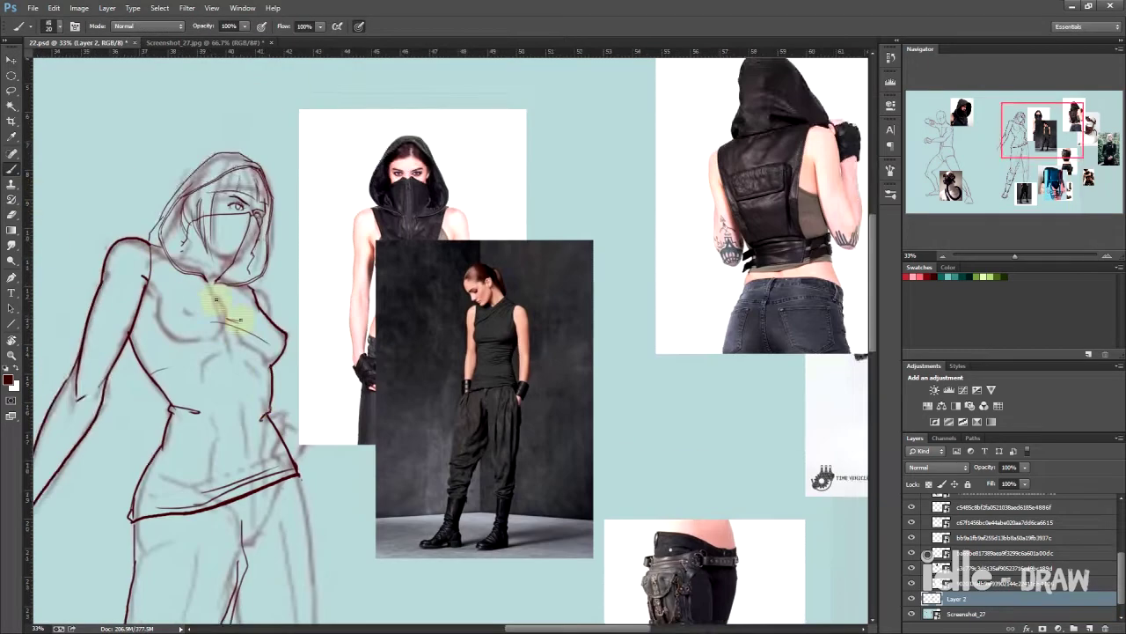
scroll(215, 299, "down", 4)
scroll(143, 243, "down", 1)
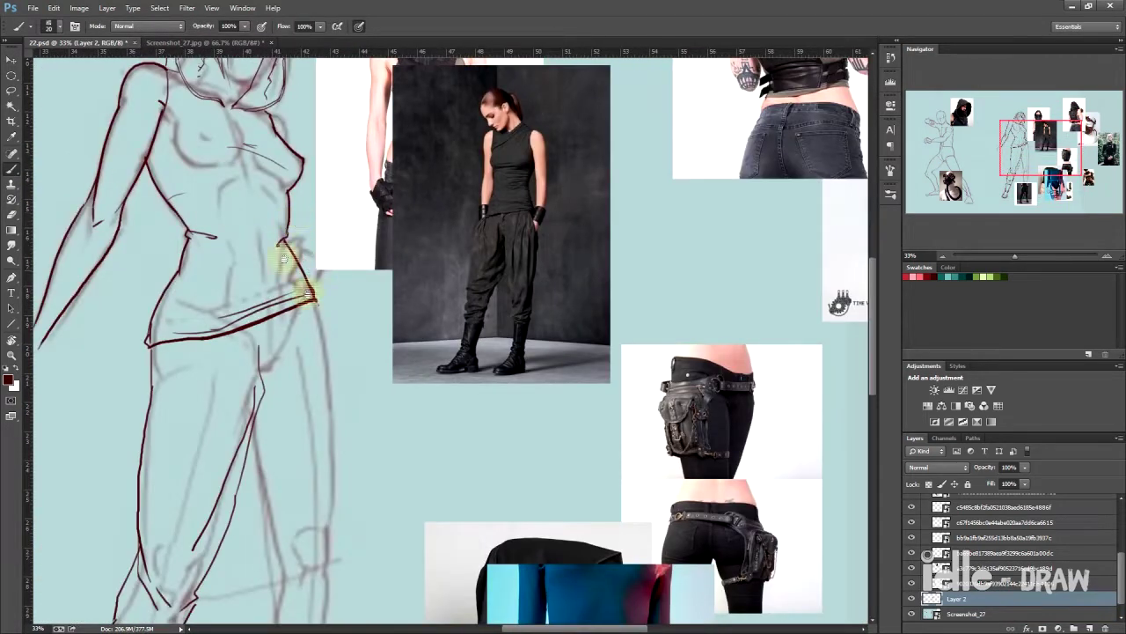
scroll(284, 258, "up", 1)
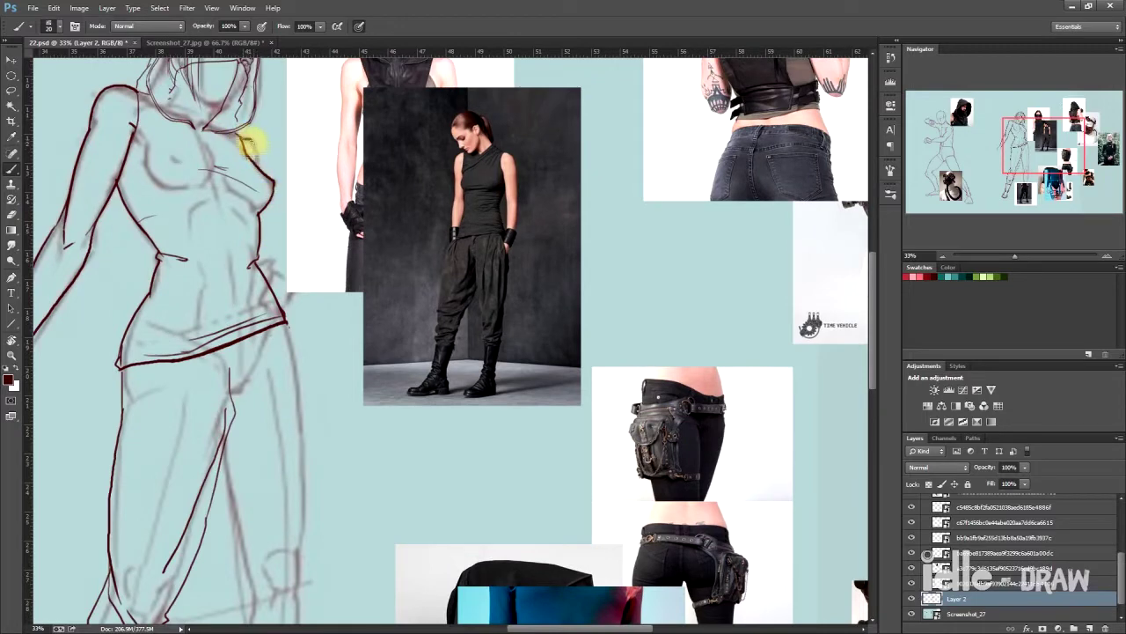
scroll(251, 239, "down", 1)
scroll(250, 215, "down", 2)
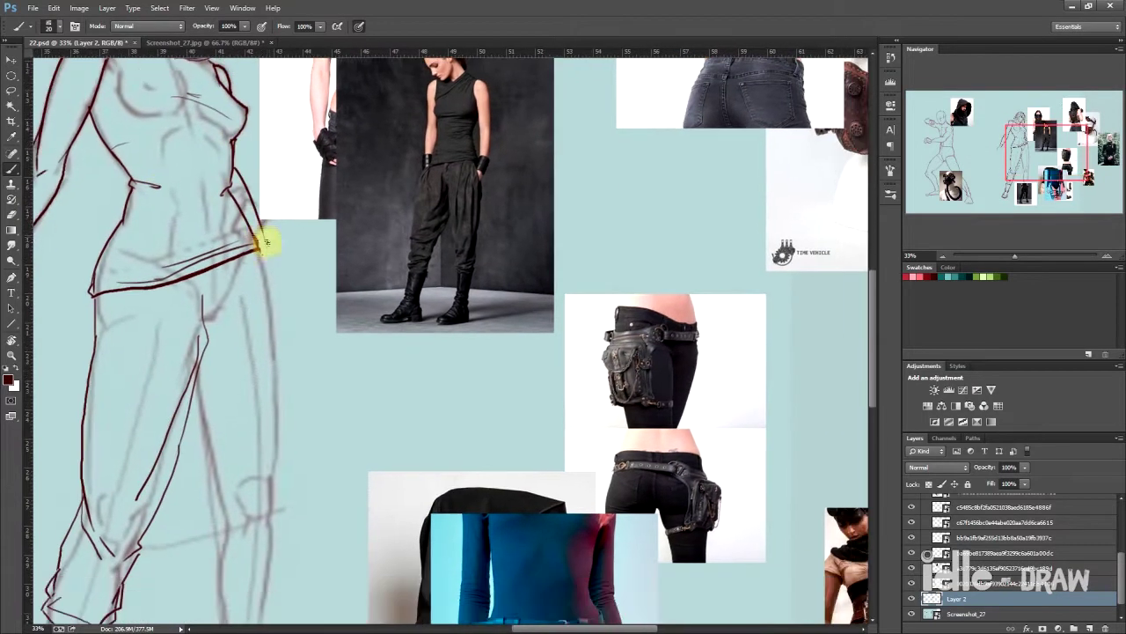
scroll(264, 236, "down", 4)
scroll(272, 146, "down", 1)
scroll(297, 164, "down", 1)
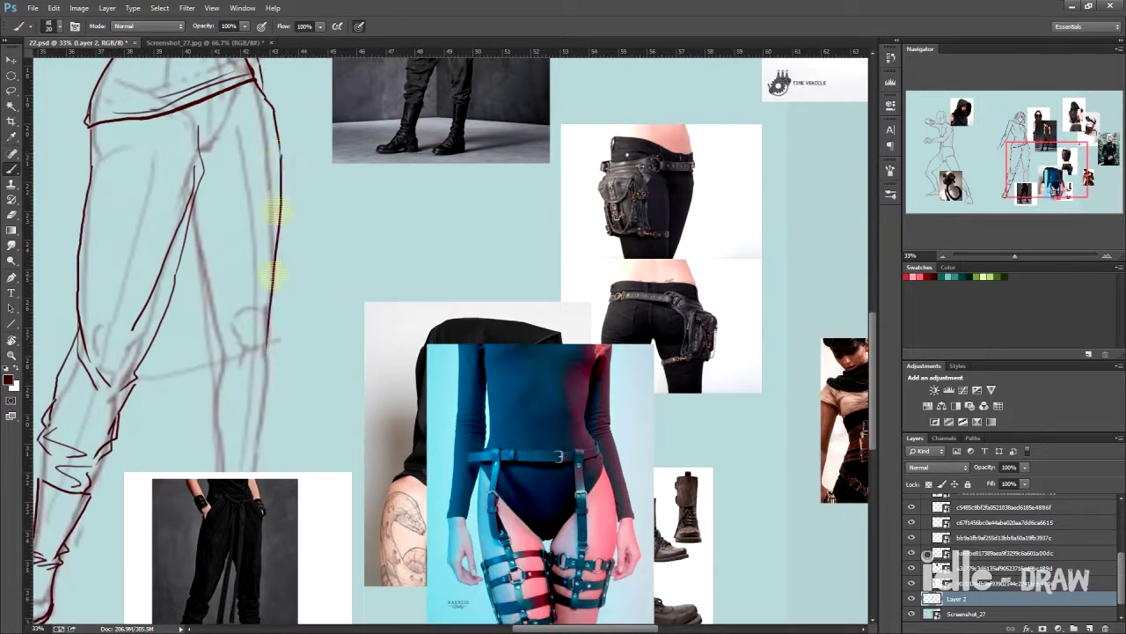
scroll(277, 211, "down", 2)
scroll(335, 251, "down", 1)
scroll(302, 201, "left", 2)
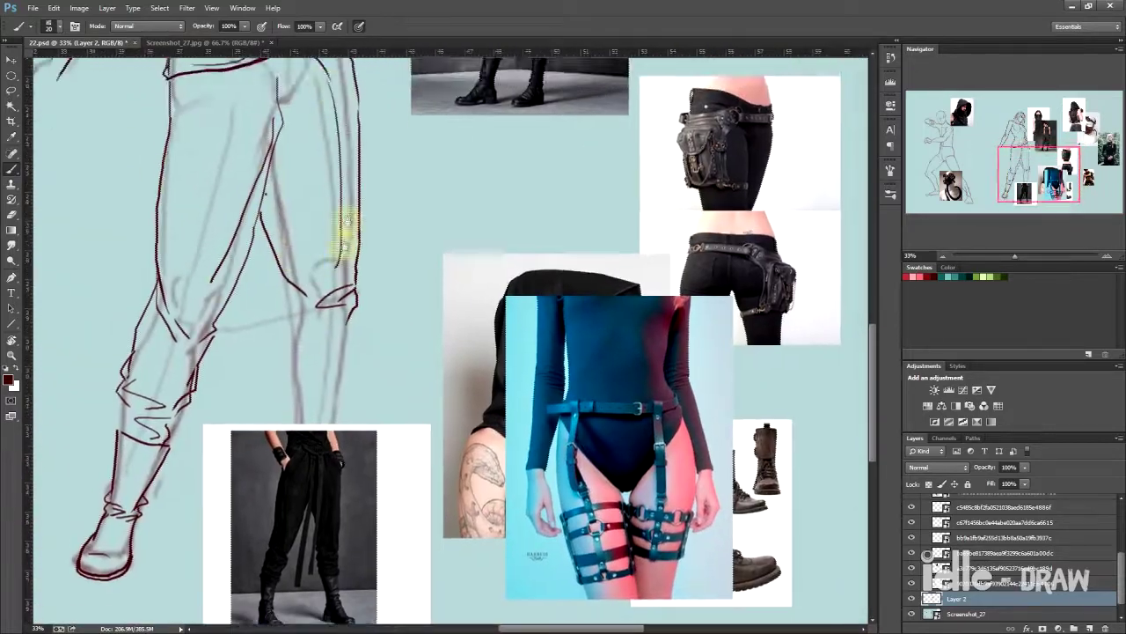
scroll(344, 226, "down", 3)
scroll(324, 226, "down", 2)
scroll(323, 226, "left", 2)
left_click_drag(413, 211, 400, 290)
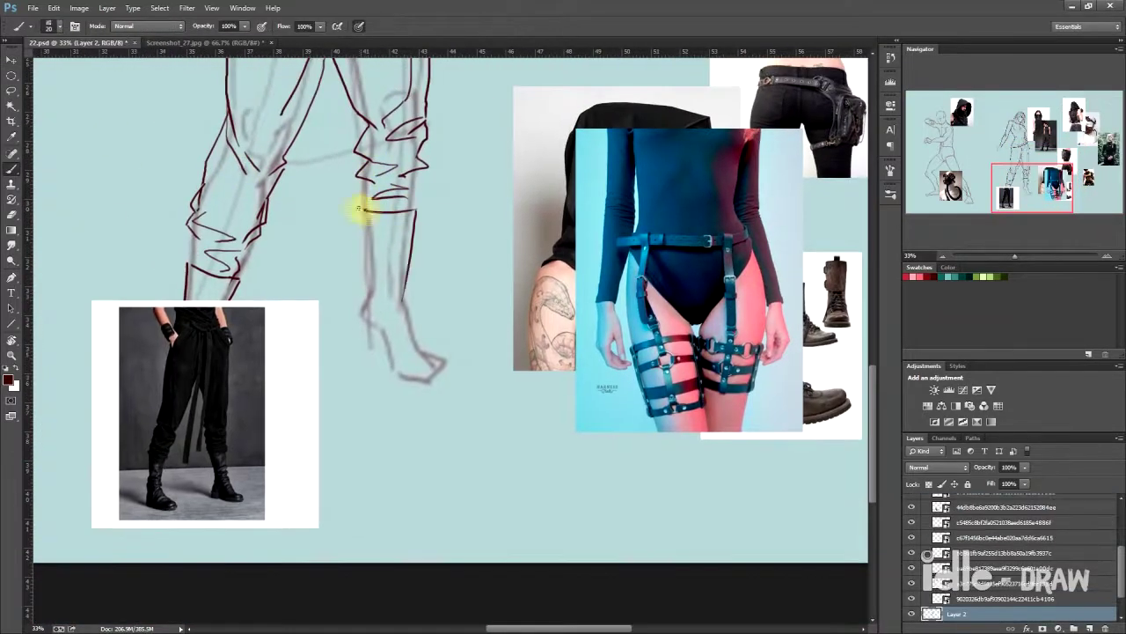
key("e")
mouse_move(364, 209)
left_mouse_down()
mouse_move(370, 290)
mouse_move(425, 328)
mouse_move(403, 301)
mouse_move(432, 340)
left_mouse_up()
key("b")
scroll(390, 294, "down", 1)
scroll(432, 340, "up", 3)
Move a reference photo out of the way and fit the whole canvas in view
scroll(352, 257, "up", 3)
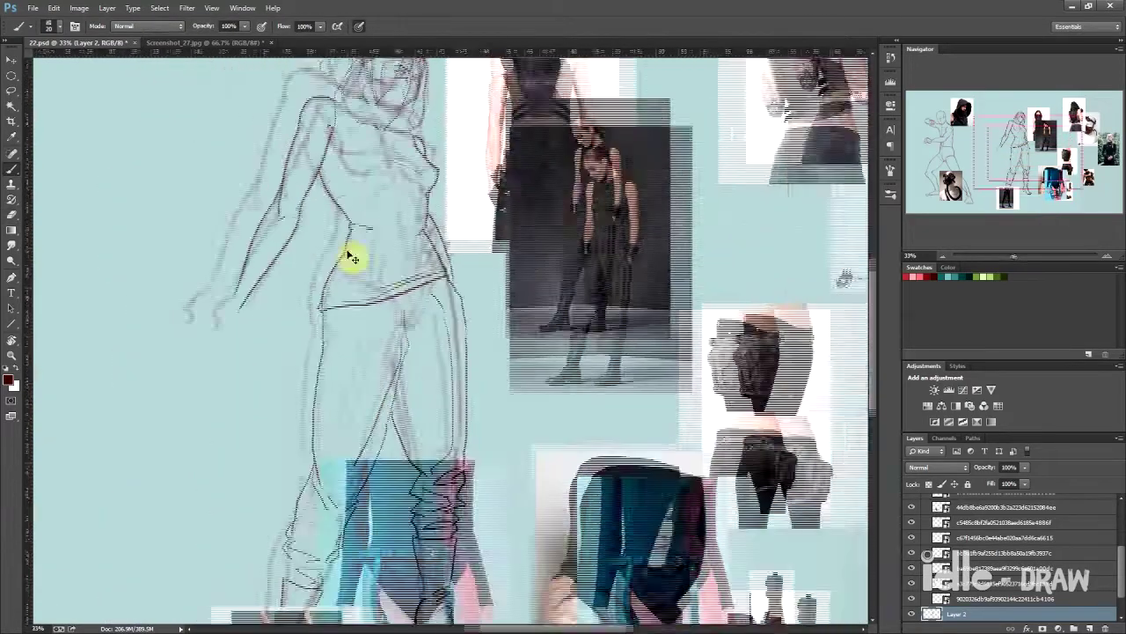
scroll(351, 257, "down", 3)
key("v")
left_click_drag(719, 427, 270, 182)
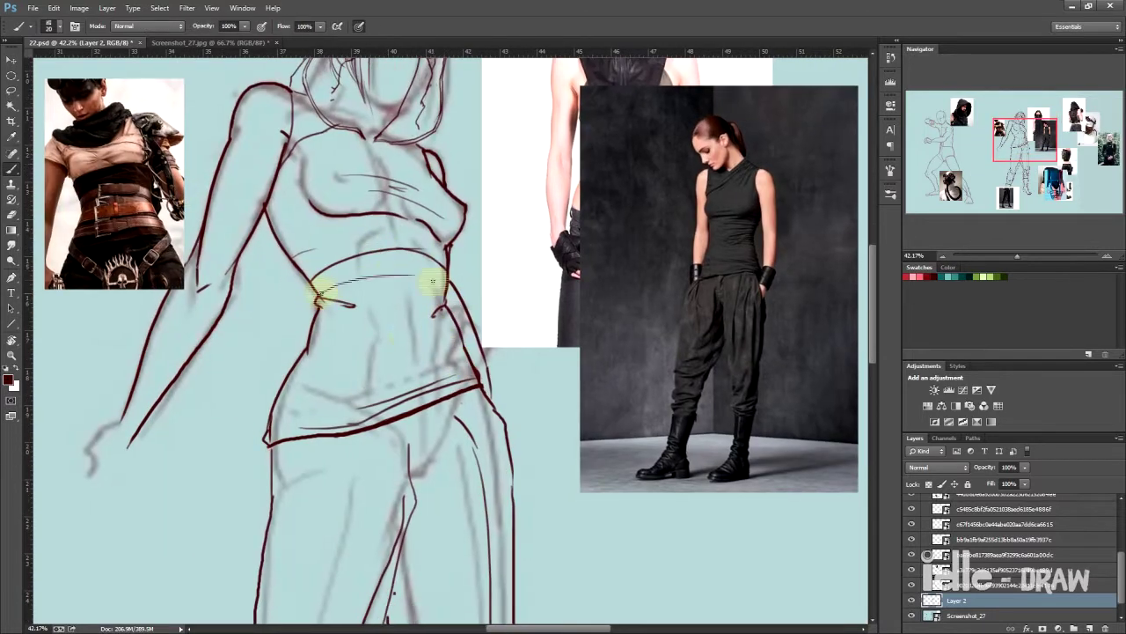
key("ctrl+0")
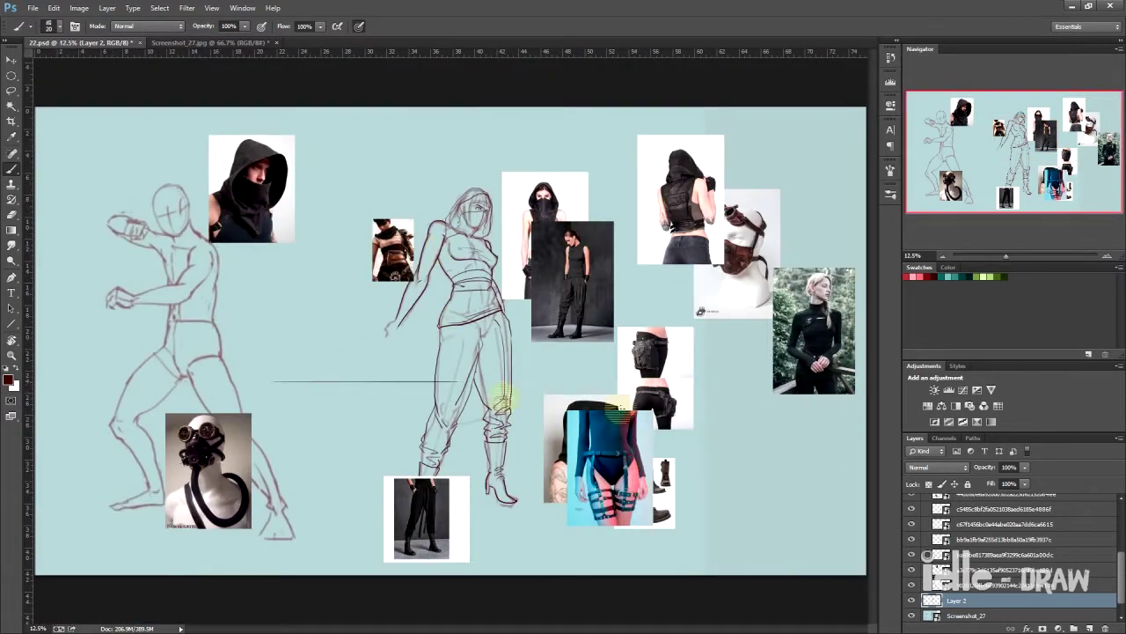
Add a new layer above Layer 2 with a horizontal line, and shift reference photos right
left_click(1089, 628)
left_click_drag(259, 384, 602, 384)
key("v")
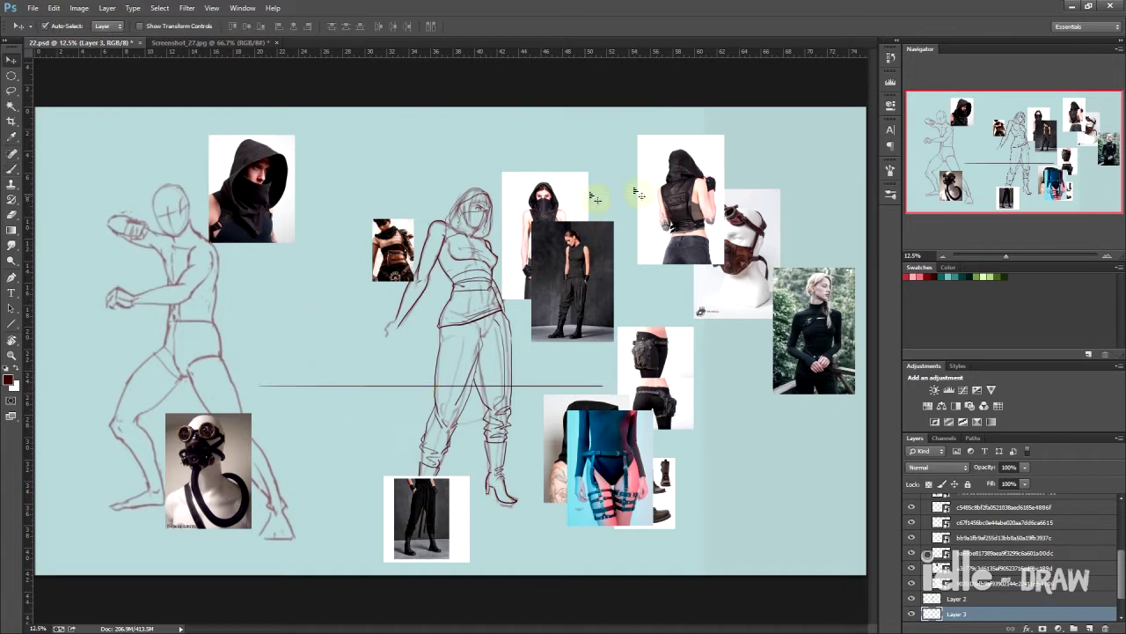
left_click_drag(572, 281, 832, 206)
left_click_drag(607, 466, 789, 471)
scroll(496, 314, "up", 4)
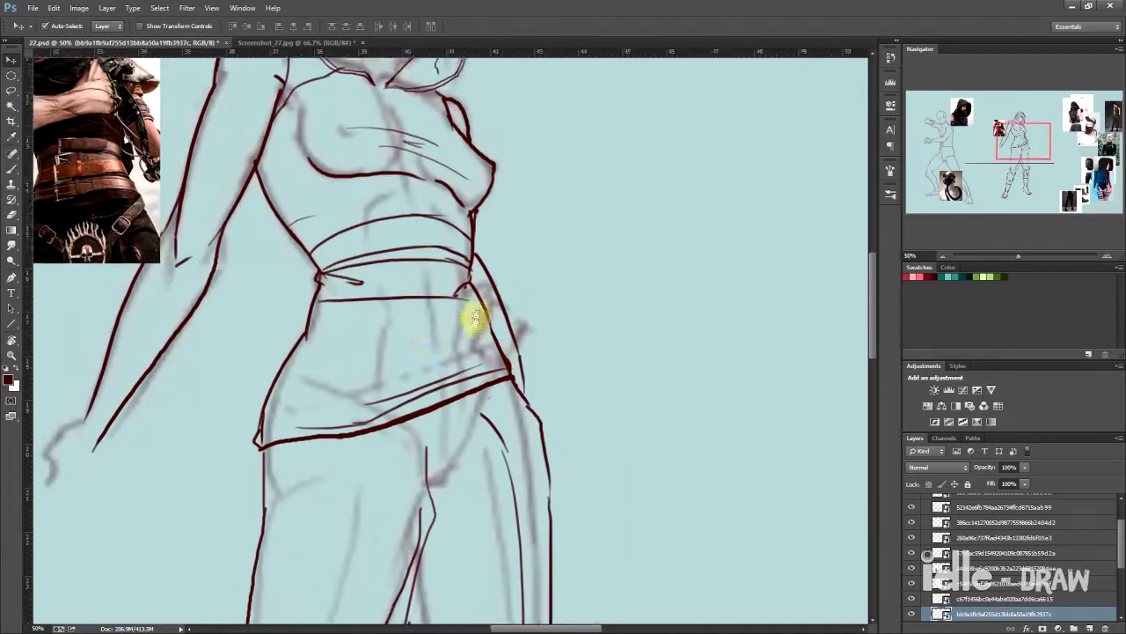
key("b")
Ink the upper waistband line and a lower waistband stroke
left_click_drag(387, 316, 520, 315)
key("b")
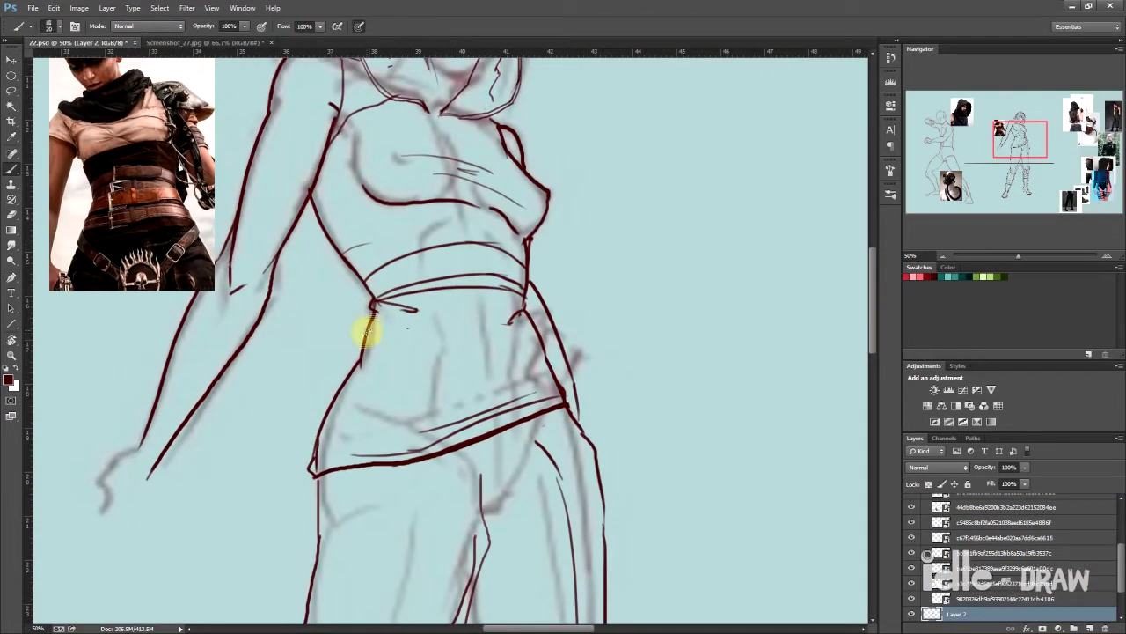
left_click_drag(395, 345, 528, 307)
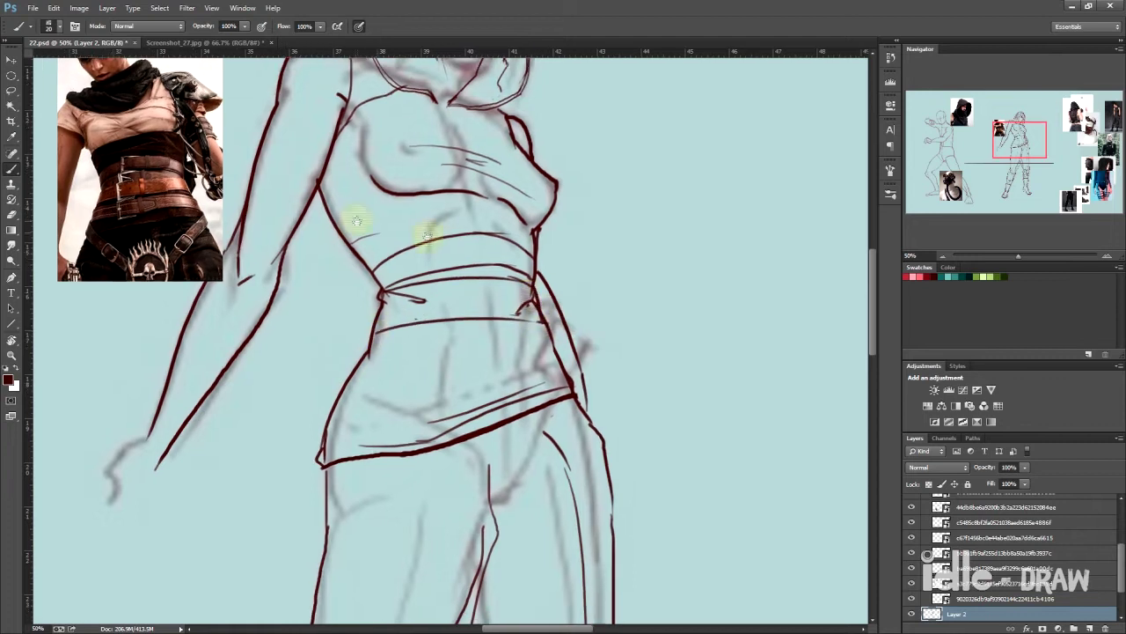
left_click_drag(393, 342, 520, 322)
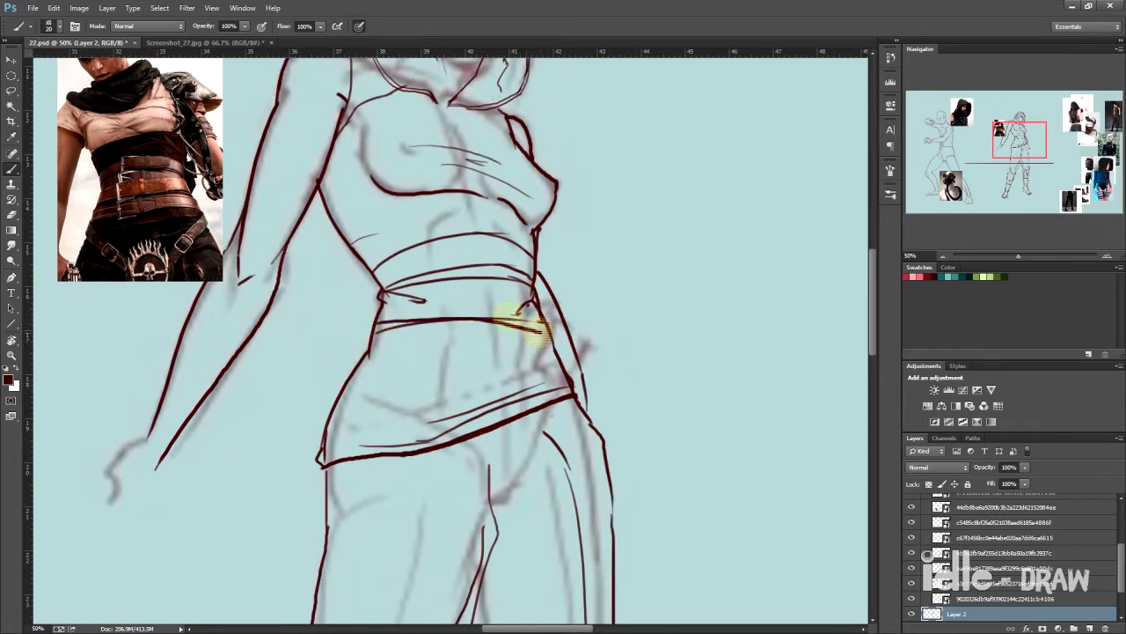
left_click_drag(356, 363, 553, 354)
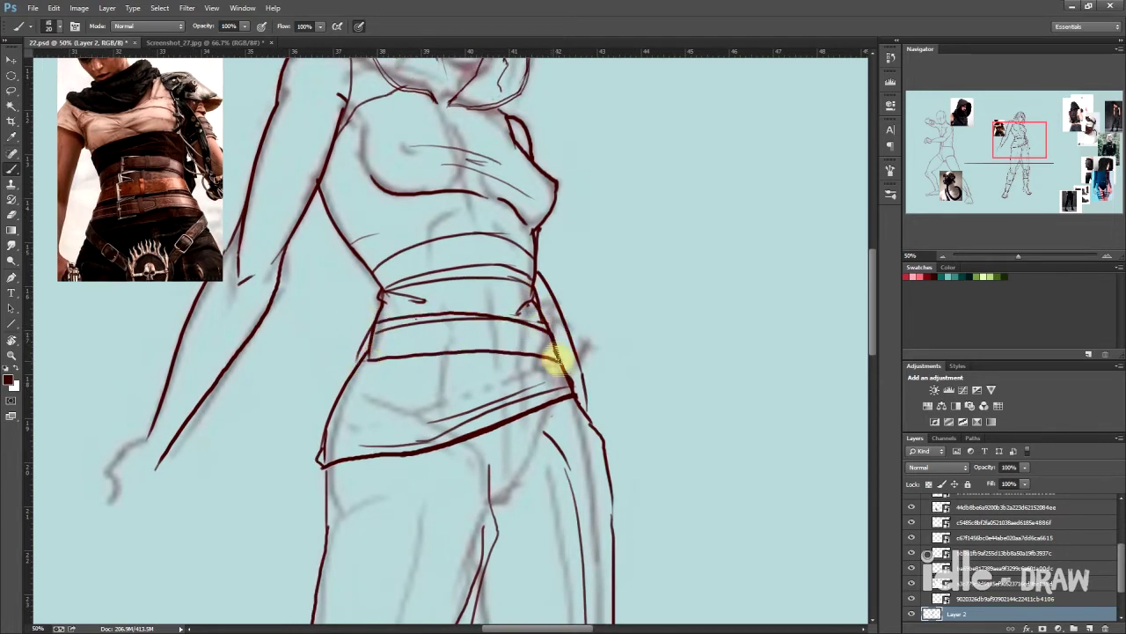
Touch up the torso line at the waist and ink another belt line below it
scroll(554, 360, "down", 1)
key("e")
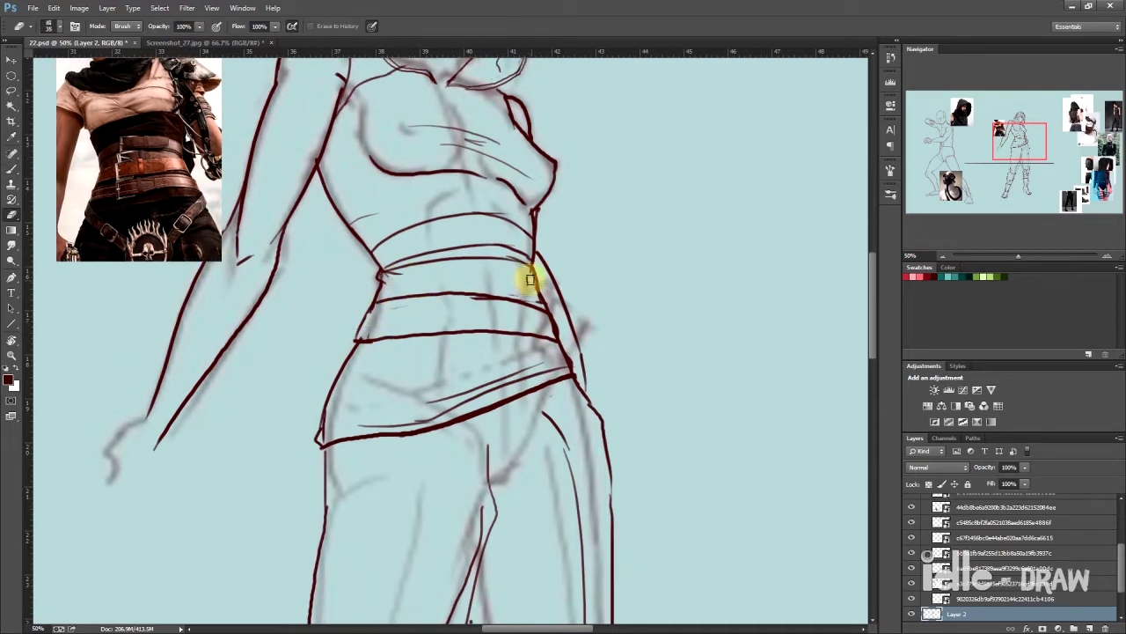
key("b")
left_click_drag(317, 209, 338, 246)
mouse_move(331, 380)
left_mouse_down()
mouse_move(457, 371)
mouse_move(563, 345)
left_mouse_up()
scroll(452, 352, "up", 4)
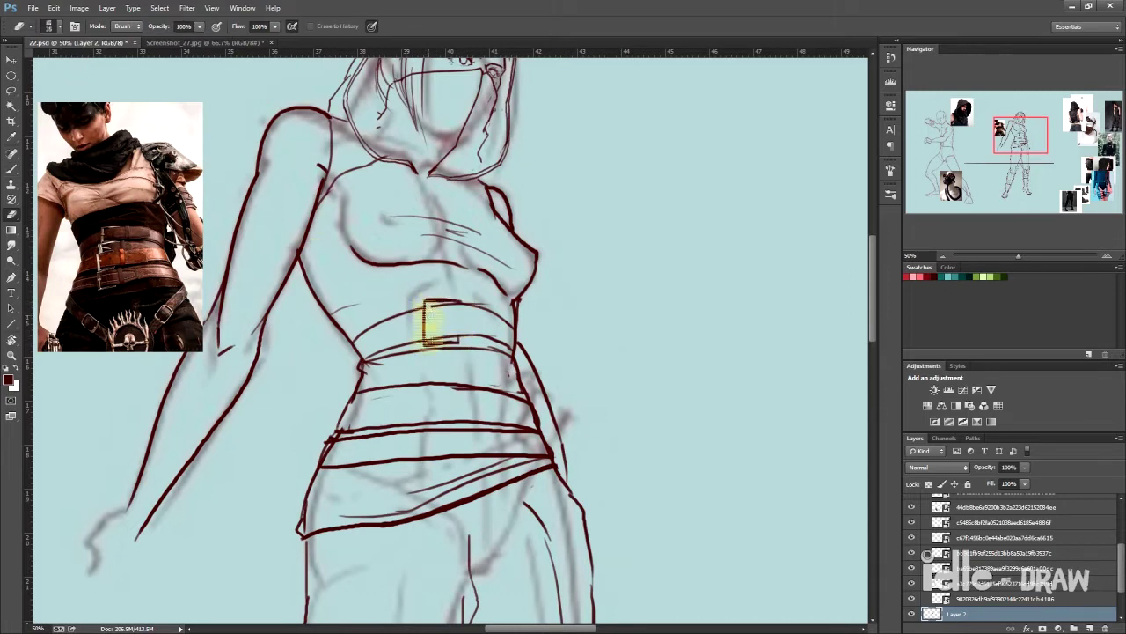
Close the belt buckle's right side and add a vertical stroke beside it
left_click_drag(458, 301, 456, 342)
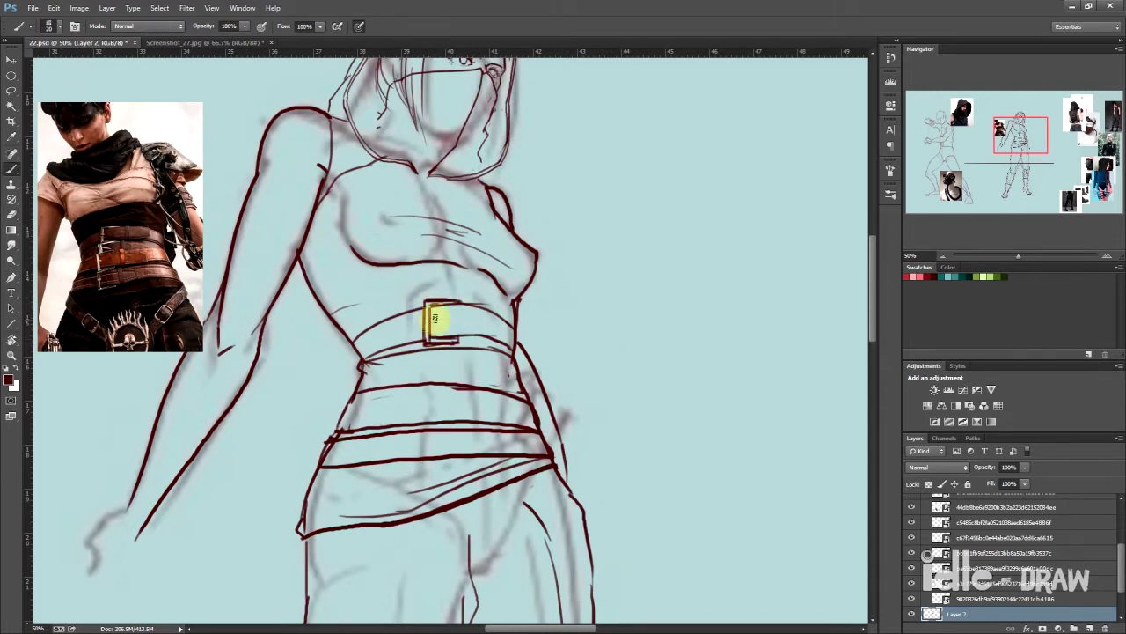
scroll(434, 321, "right", 2)
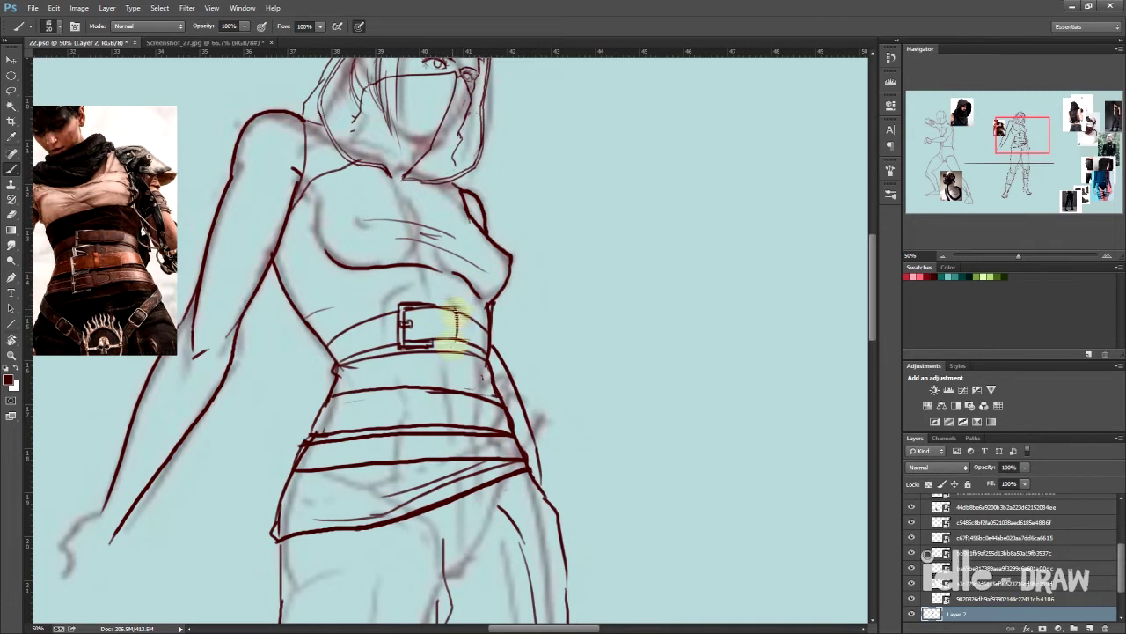
key("e")
key("b")
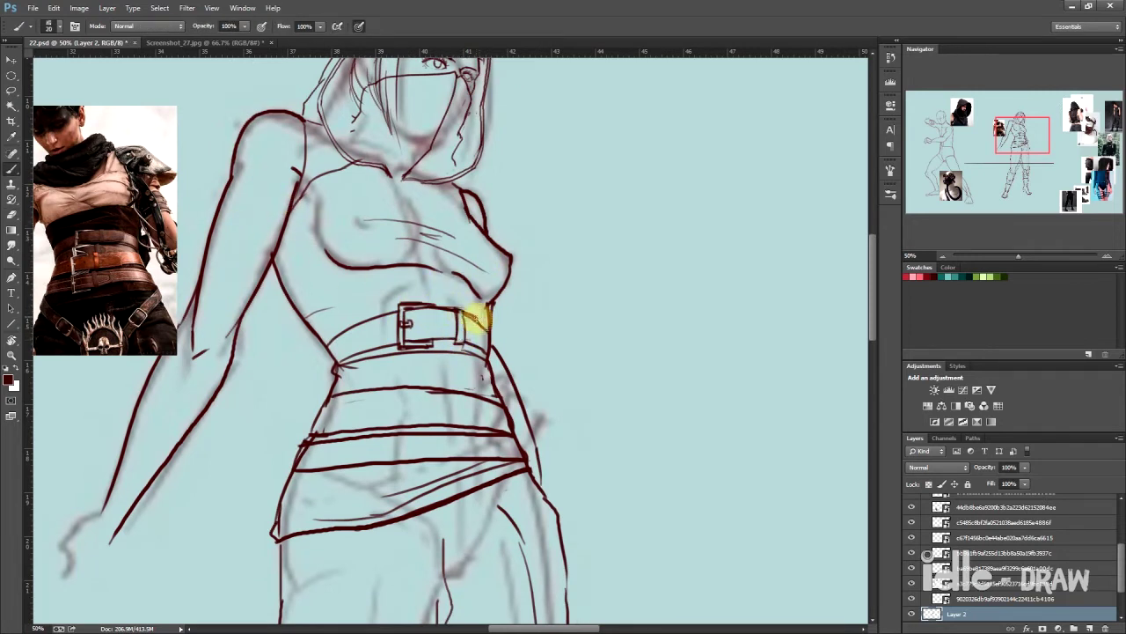
left_click_drag(475, 318, 476, 347)
Hide the side panels and ink the lower buckle strokes between and along the belt bands
scroll(449, 313, "down", 2)
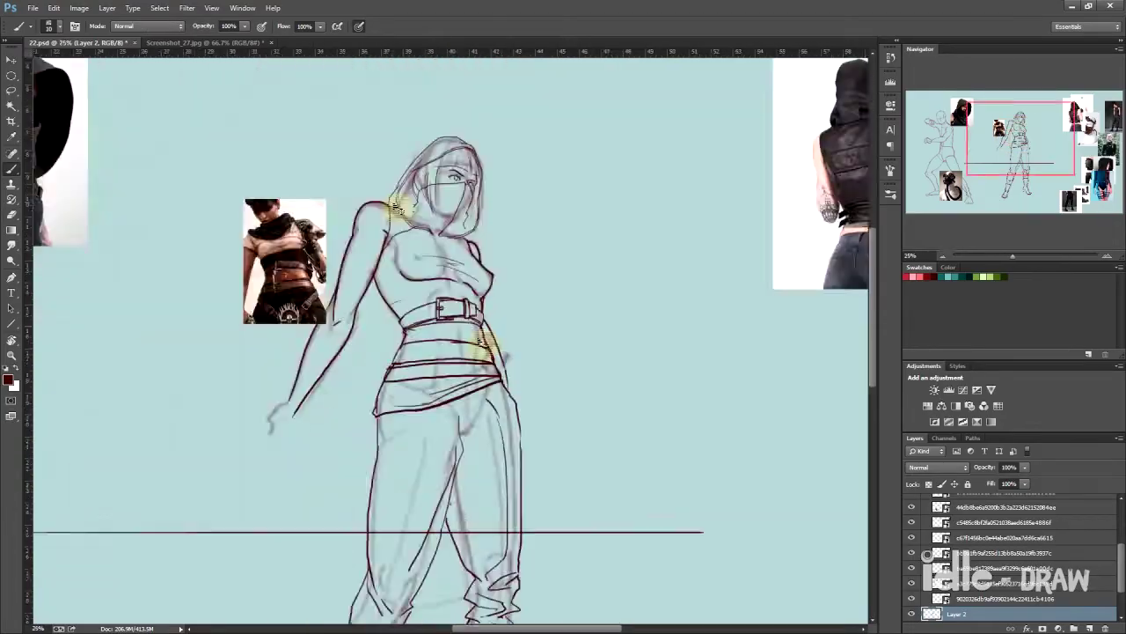
scroll(449, 312, "up", 5)
key("Tab")
scroll(661, 400, "down", 2)
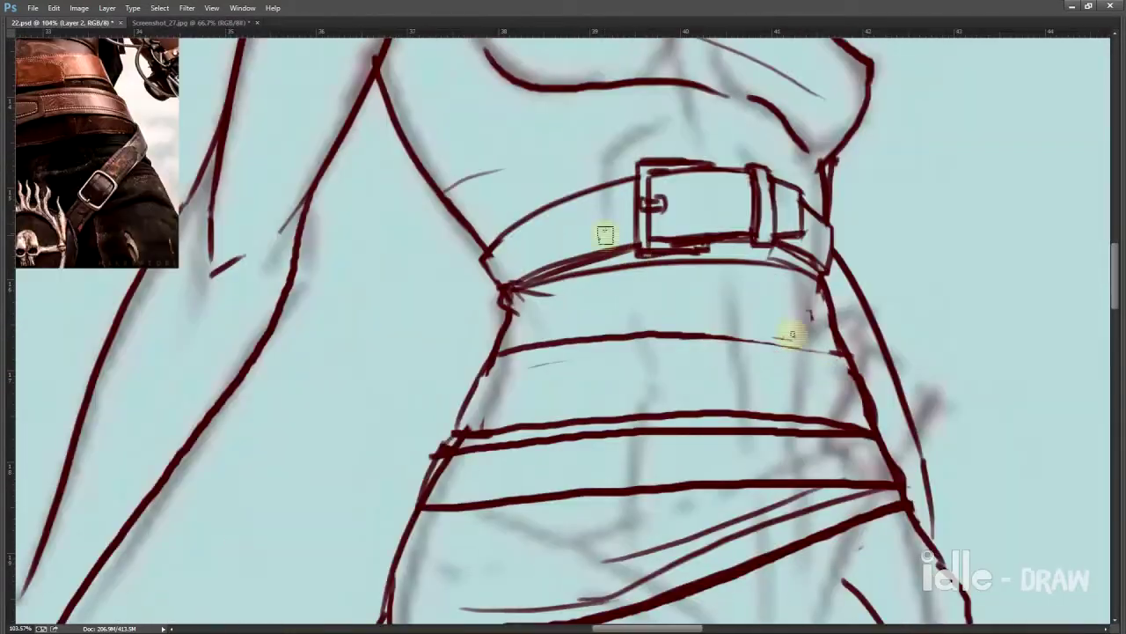
scroll(854, 377, "up", 2)
left_click_drag(728, 488, 730, 413)
scroll(700, 410, "down", 1)
scroll(700, 387, "up", 1)
mouse_move(779, 378)
left_mouse_down()
mouse_move(711, 371)
mouse_move(697, 389)
left_mouse_up()
Draw the belt keeper loop beside the lower buckle
scroll(695, 425, "down", 1)
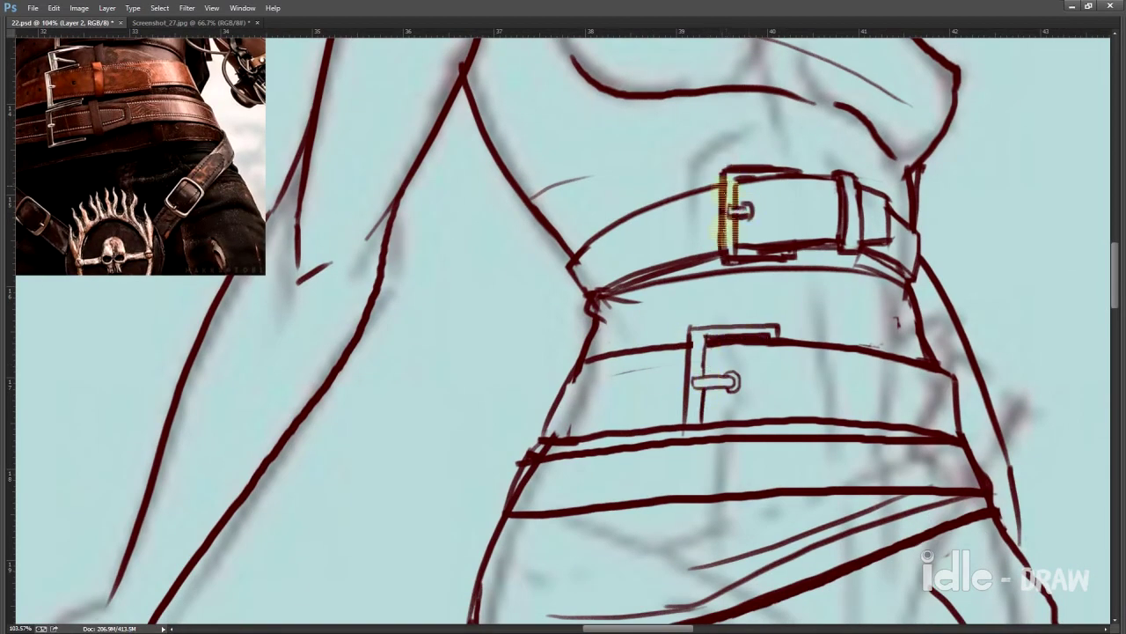
scroll(670, 278, "down", 2)
scroll(670, 278, "up", 1)
scroll(704, 365, "right", 2)
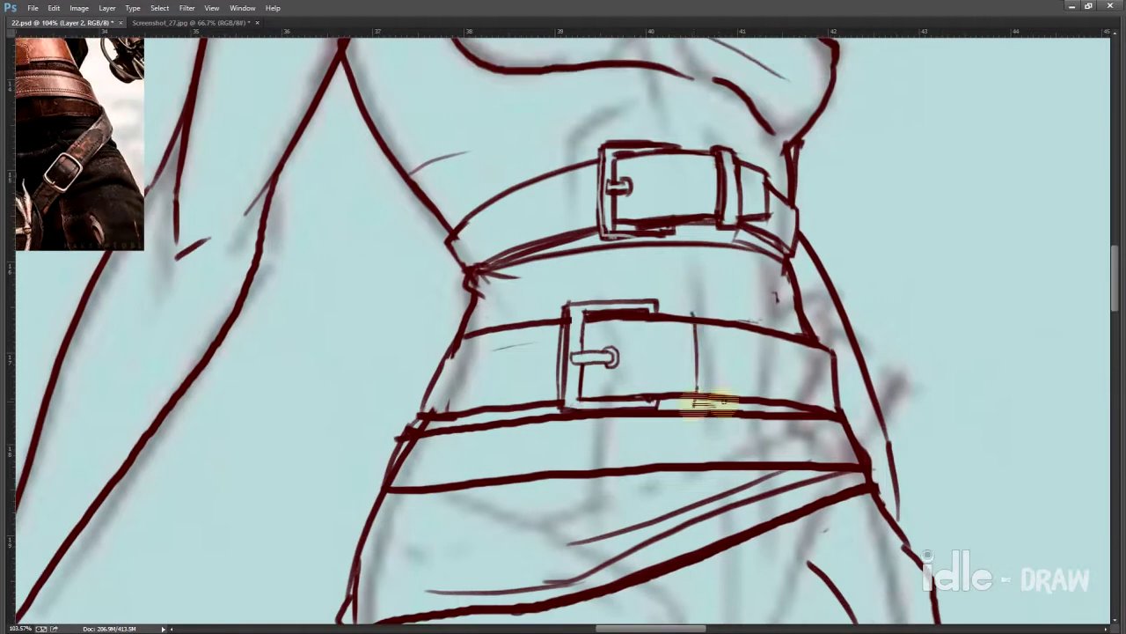
left_click_drag(708, 405, 701, 322)
scroll(692, 377, "up", 1)
scroll(692, 378, "left", 1)
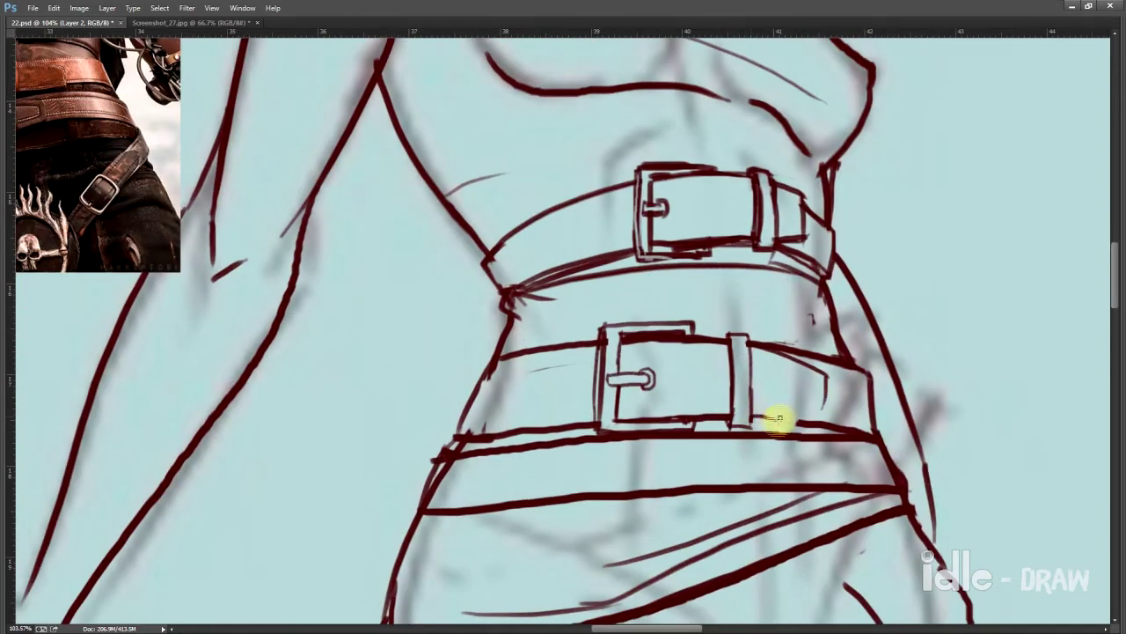
scroll(498, 356, "left", 1)
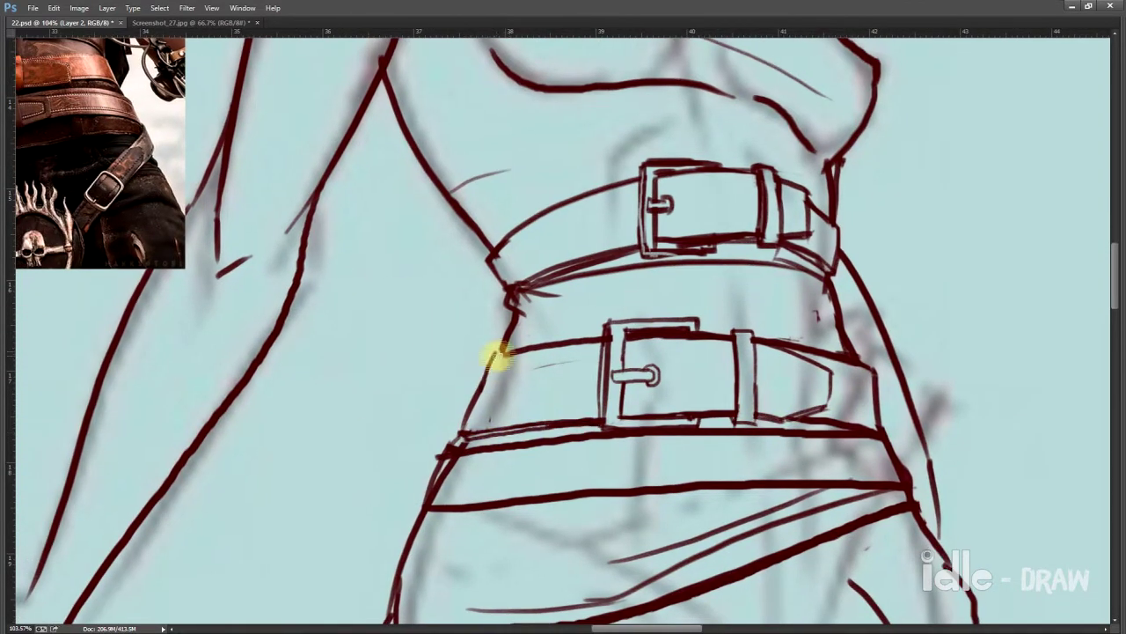
scroll(498, 357, "right", 1)
scroll(460, 315, "up", 1)
scroll(452, 340, "left", 3)
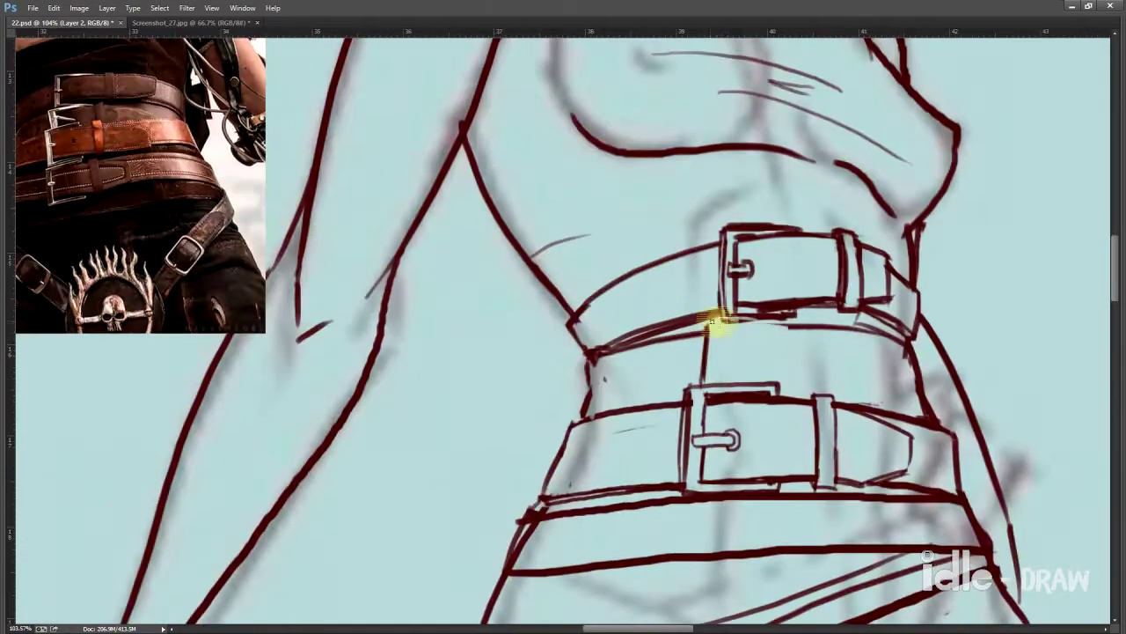
scroll(714, 324, "down", 3)
scroll(447, 390, "up", 1)
scroll(513, 359, "down", 3)
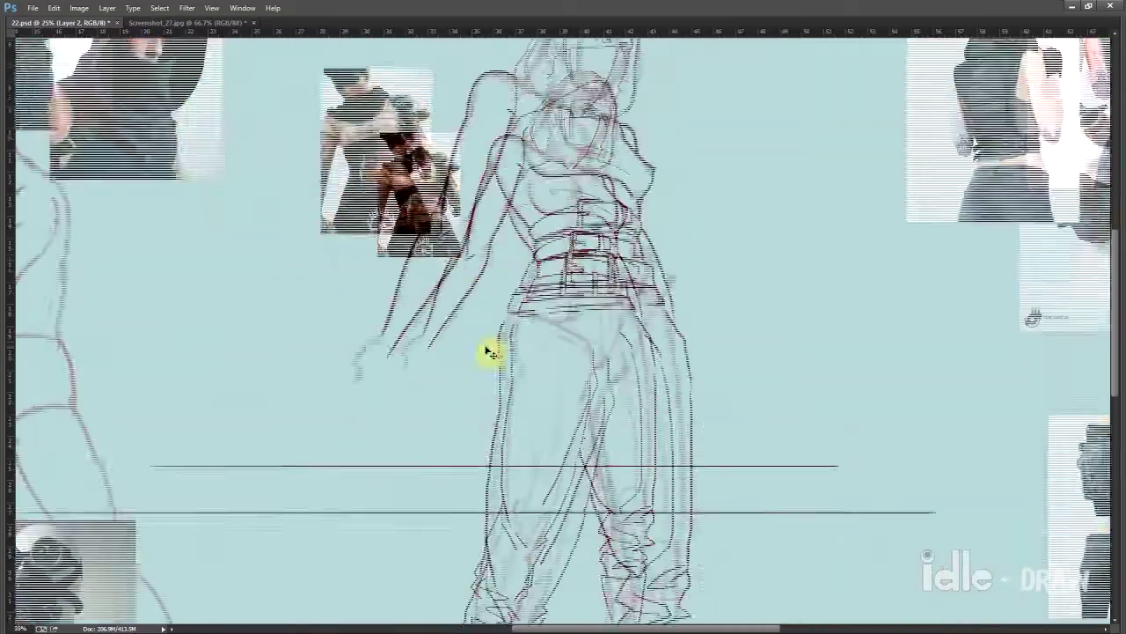
scroll(486, 352, "up", 2)
scroll(633, 427, "right", 5)
scroll(510, 246, "left", 3)
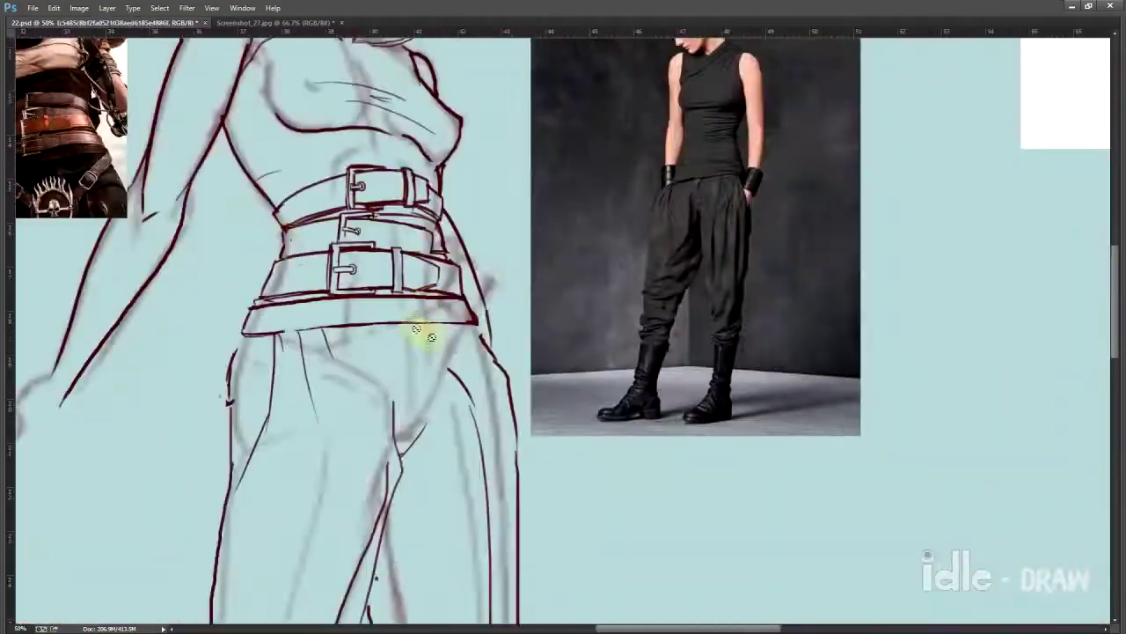
scroll(428, 322, "left", 2)
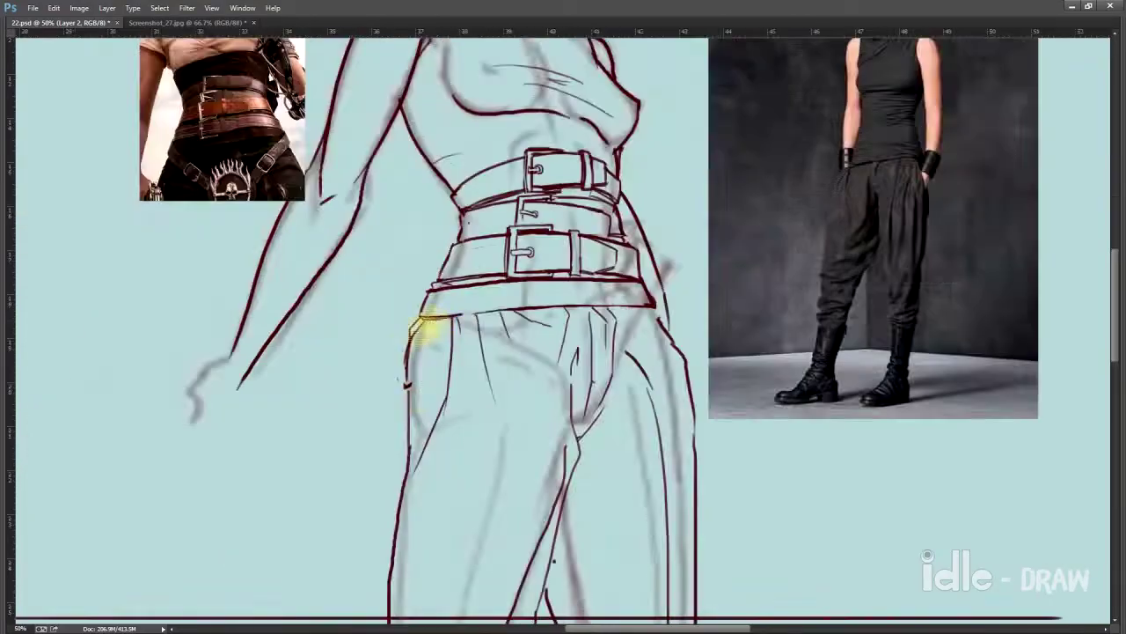
scroll(377, 396, "down", 3)
scroll(348, 422, "up", 2)
scroll(334, 396, "up", 1)
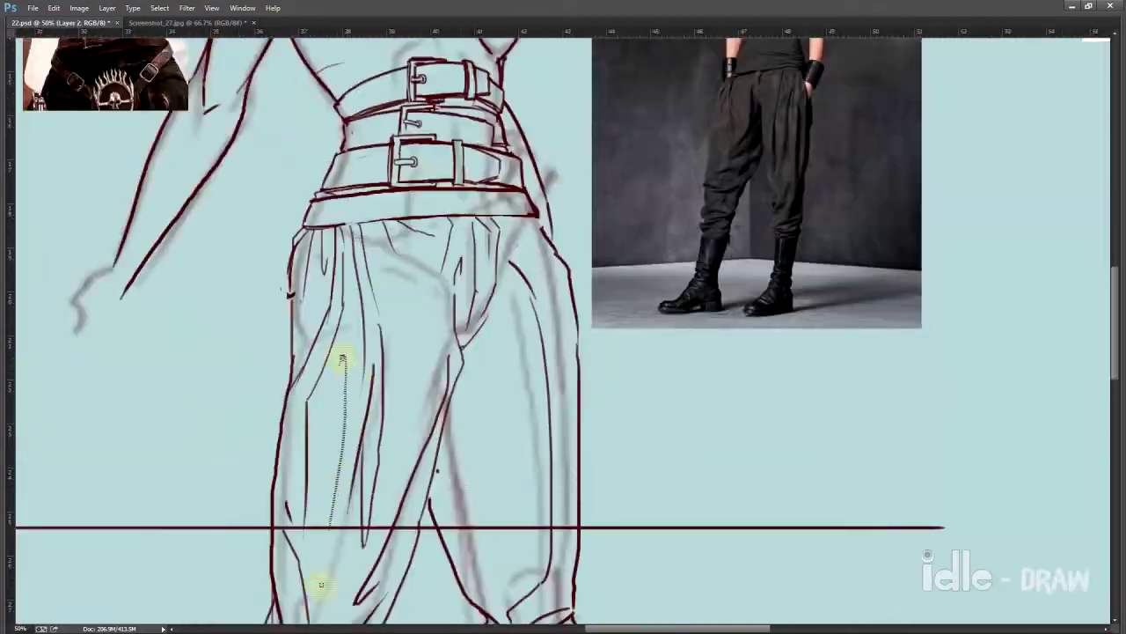
scroll(370, 396, "down", 3)
scroll(351, 414, "up", 3)
scroll(326, 390, "up", 2)
scroll(378, 314, "down", 3)
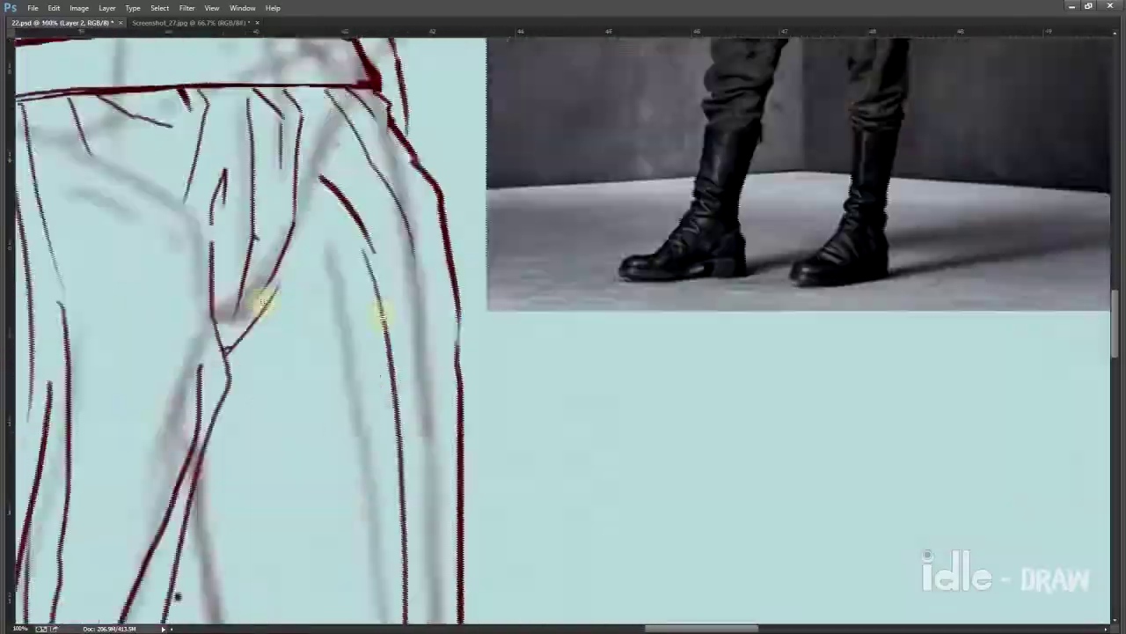
scroll(270, 361, "down", 3)
scroll(270, 360, "up", 3)
scroll(377, 373, "down", 2)
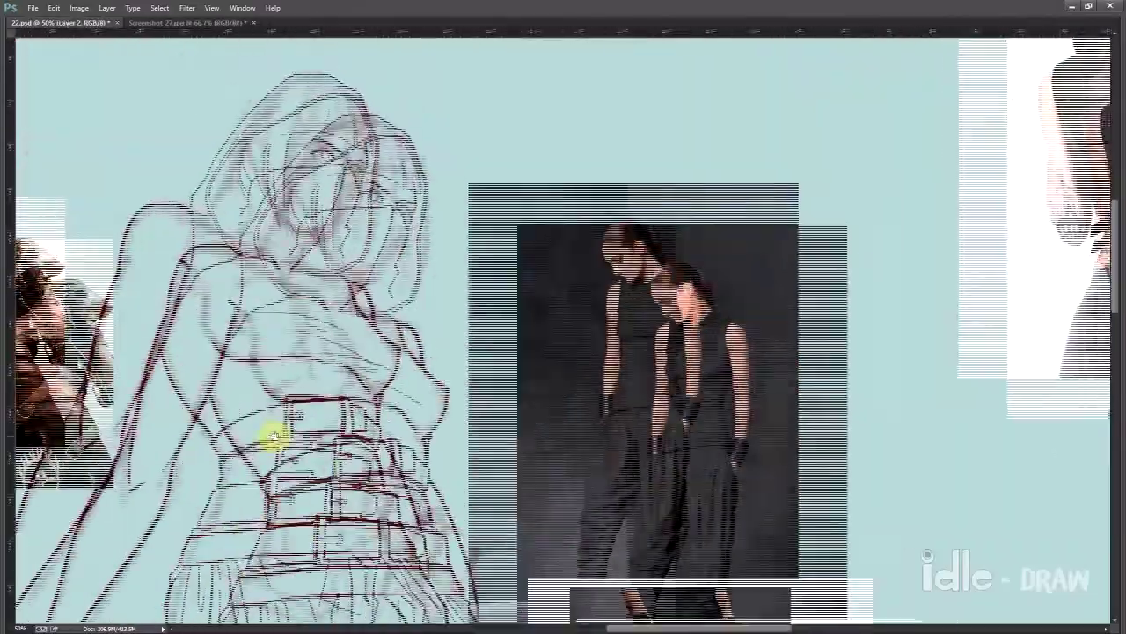
scroll(272, 432, "up", 1)
key("Tab")
scroll(414, 420, "up", 3)
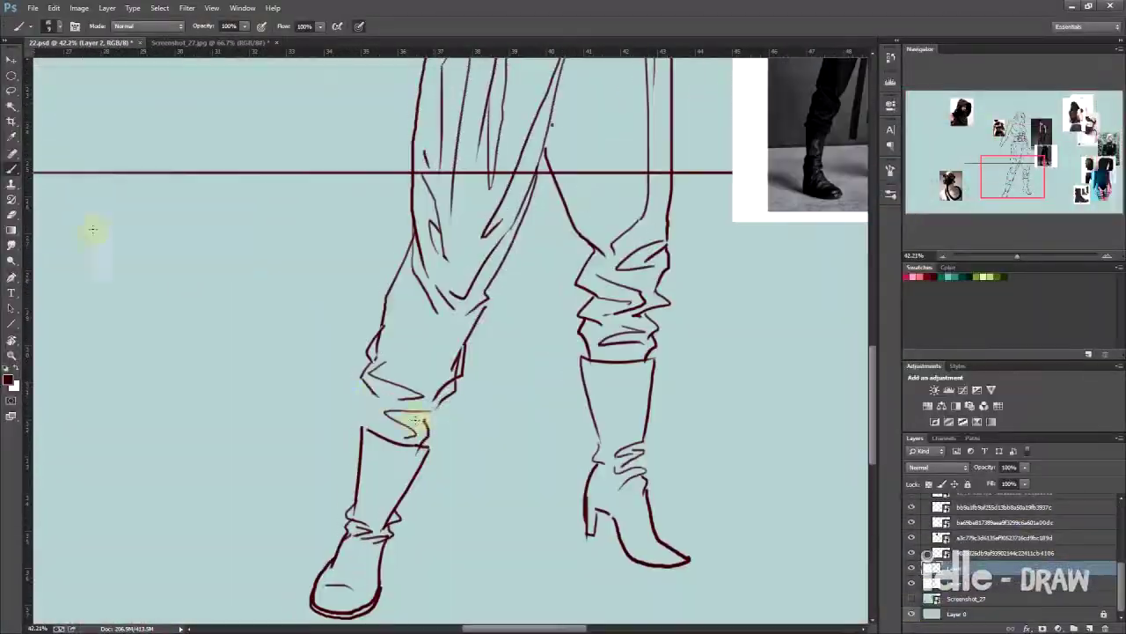
scroll(431, 423, "down", 3)
scroll(552, 498, "right", 3)
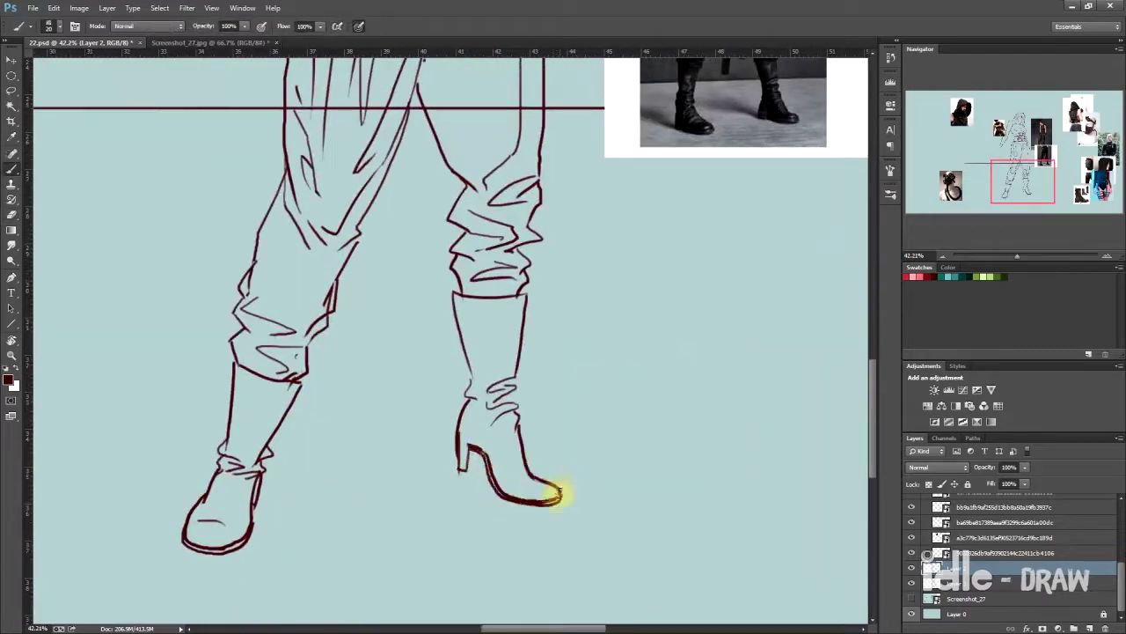
scroll(556, 495, "up", 5)
scroll(352, 308, "up", 1)
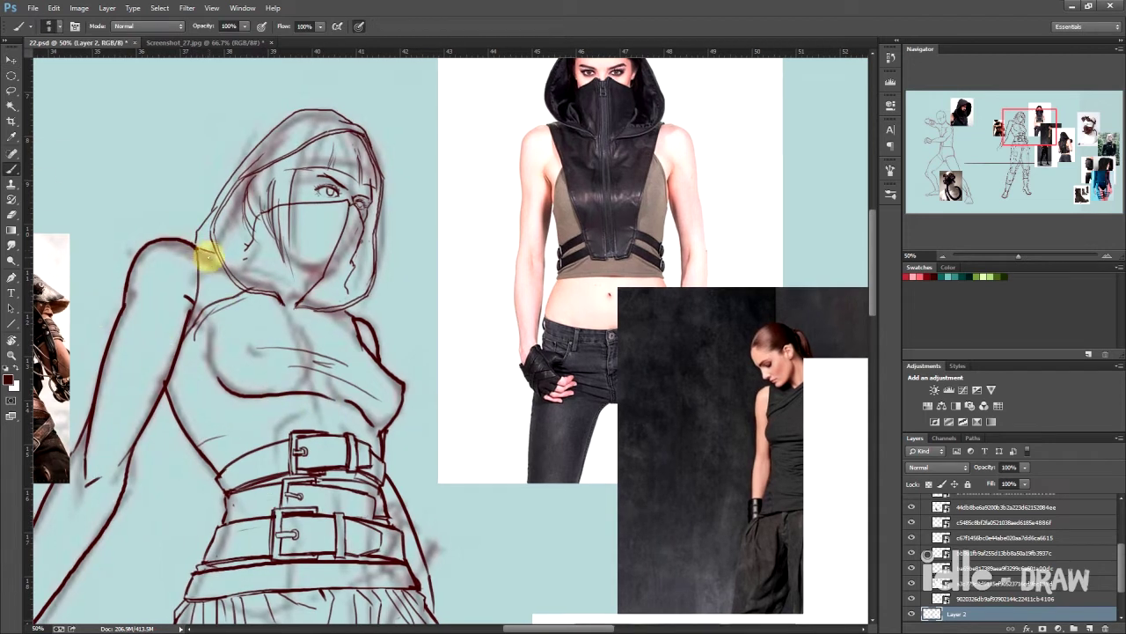
Redraw the shoulder linework, a shoulder strap and the right bust outline, undoing a stray stroke
left_click_drag(354, 318, 377, 350)
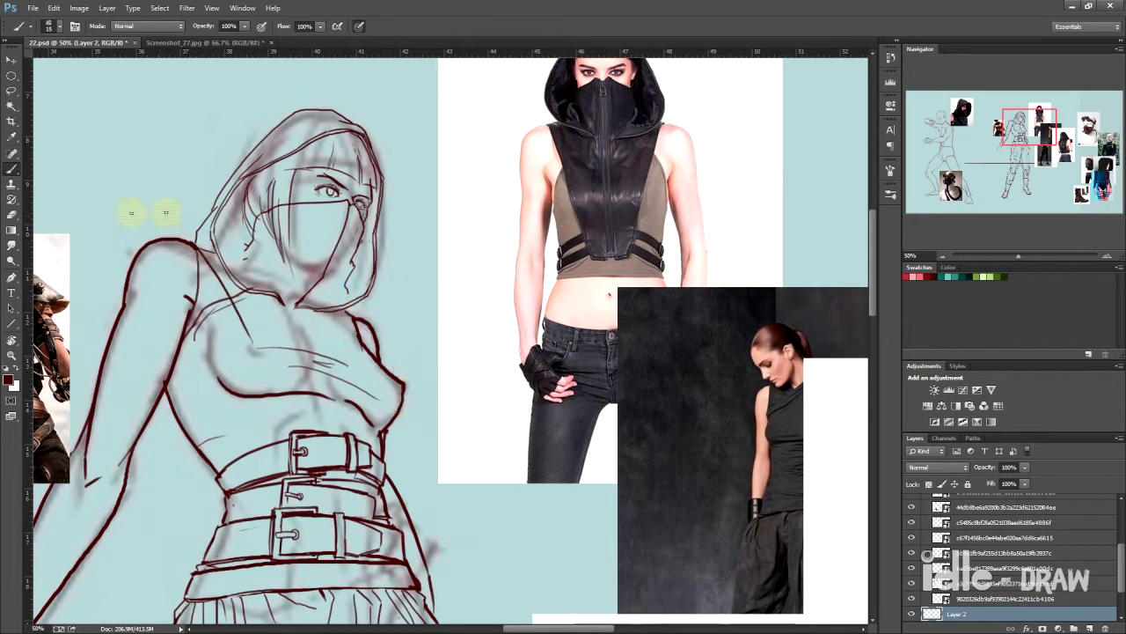
left_click_drag(199, 237, 203, 259)
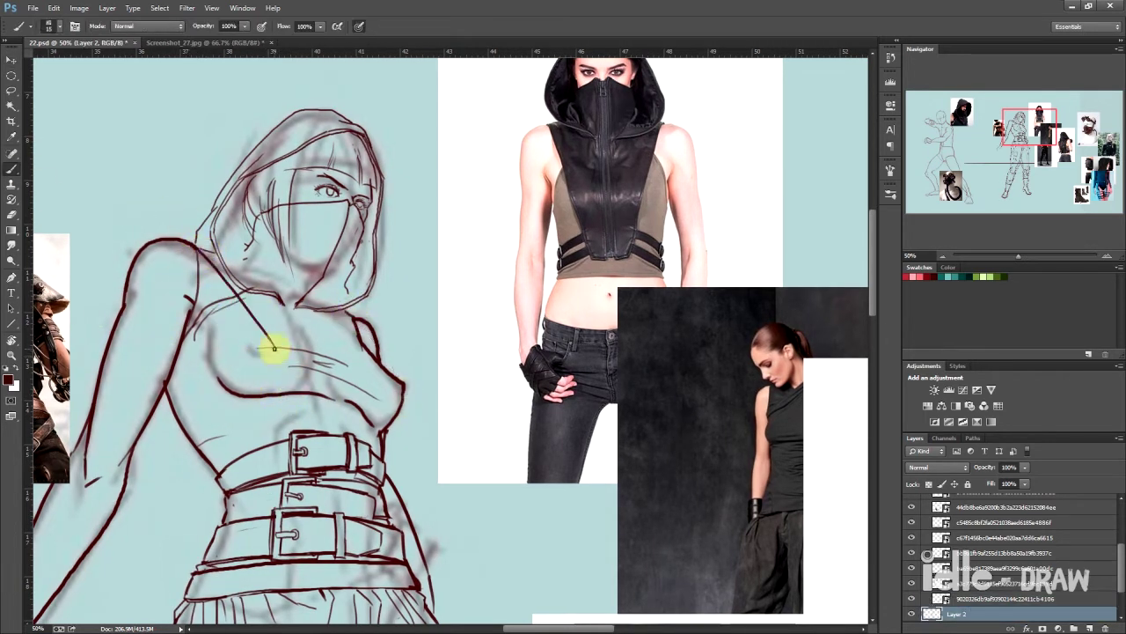
key("ctrl+z")
left_click_drag(347, 309, 382, 382)
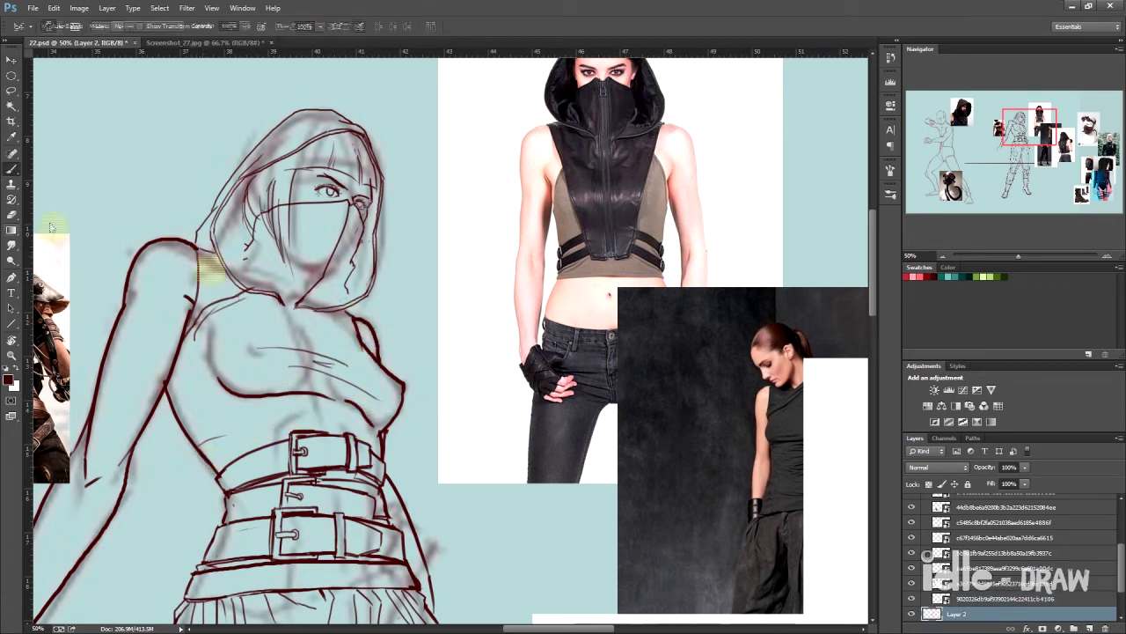
left_click_drag(201, 254, 264, 350)
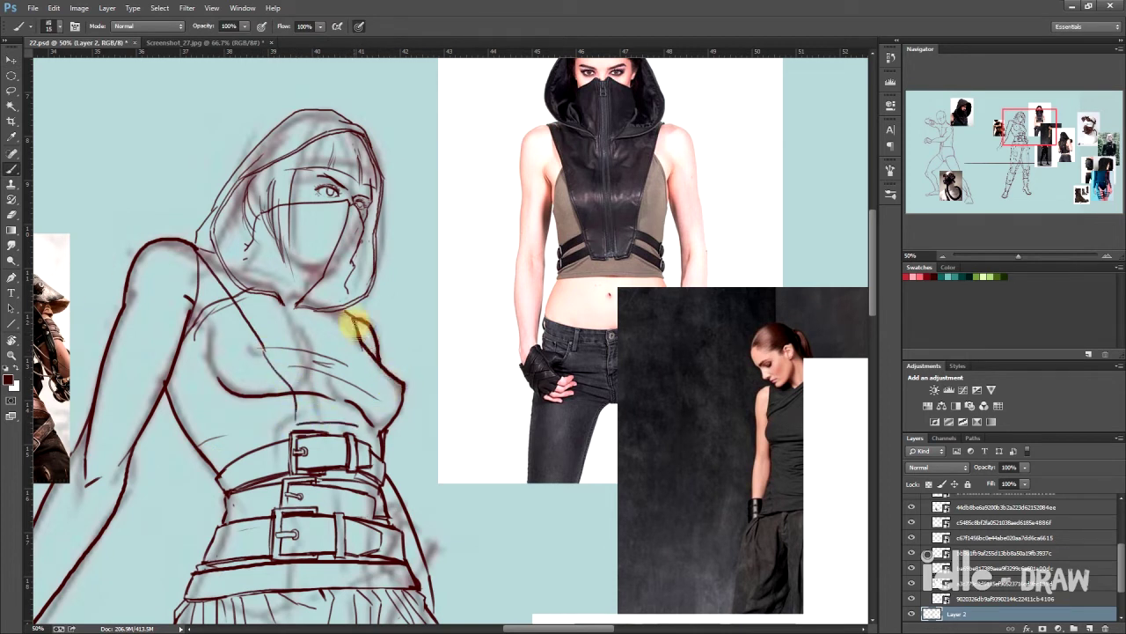
mouse_move(384, 361)
left_mouse_down()
mouse_move(398, 380)
mouse_move(344, 414)
left_mouse_up()
key("e")
key("b")
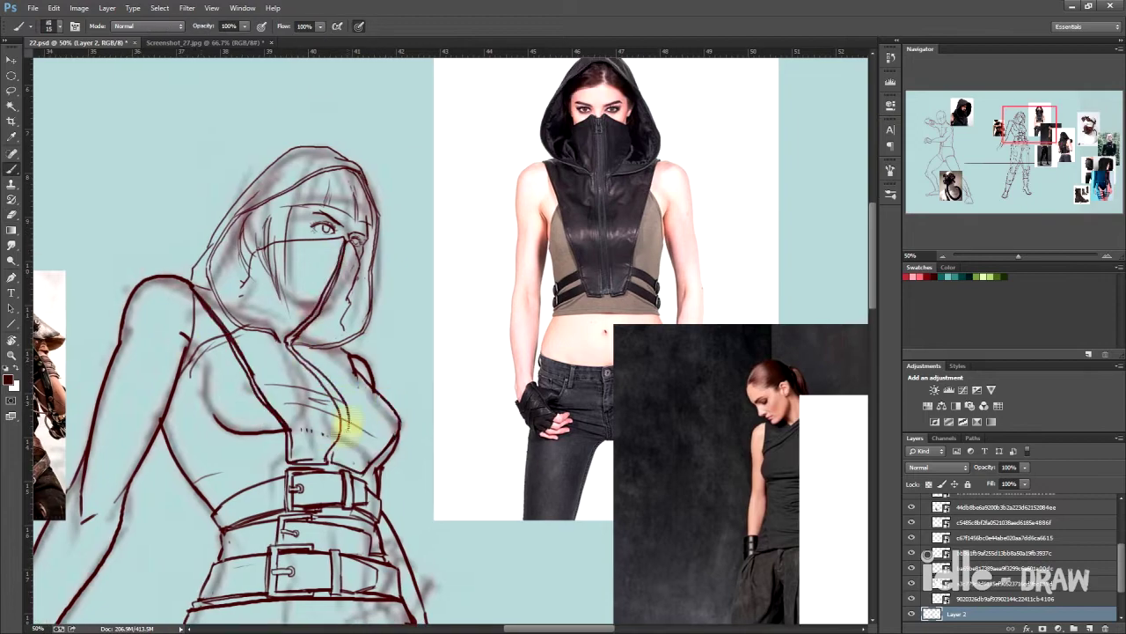
Draw the line down the nose
scroll(320, 214, "up", 3)
left_click_drag(319, 230, 321, 298)
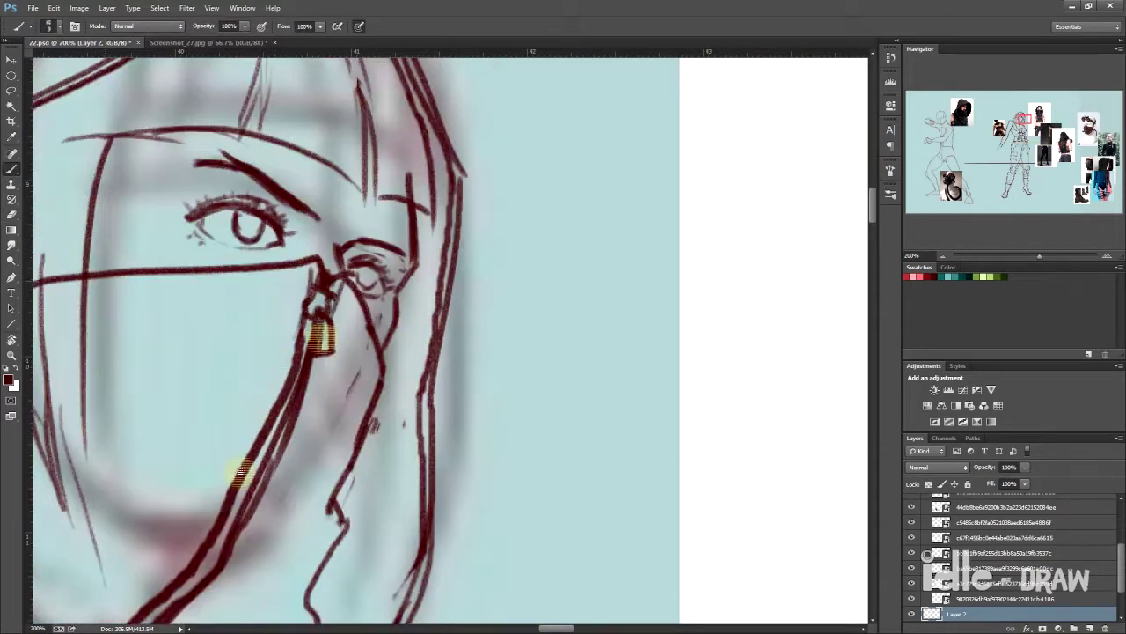
scroll(396, 290, "down", 4)
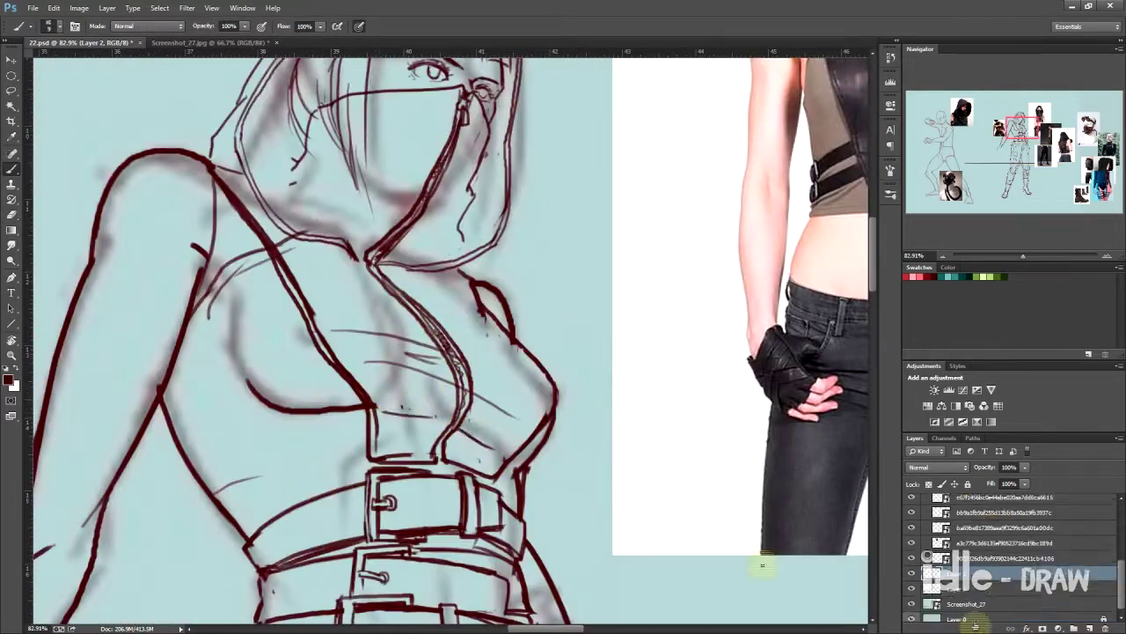
scroll(460, 381, "down", 3)
scroll(394, 349, "down", 2)
scroll(393, 349, "up", 5)
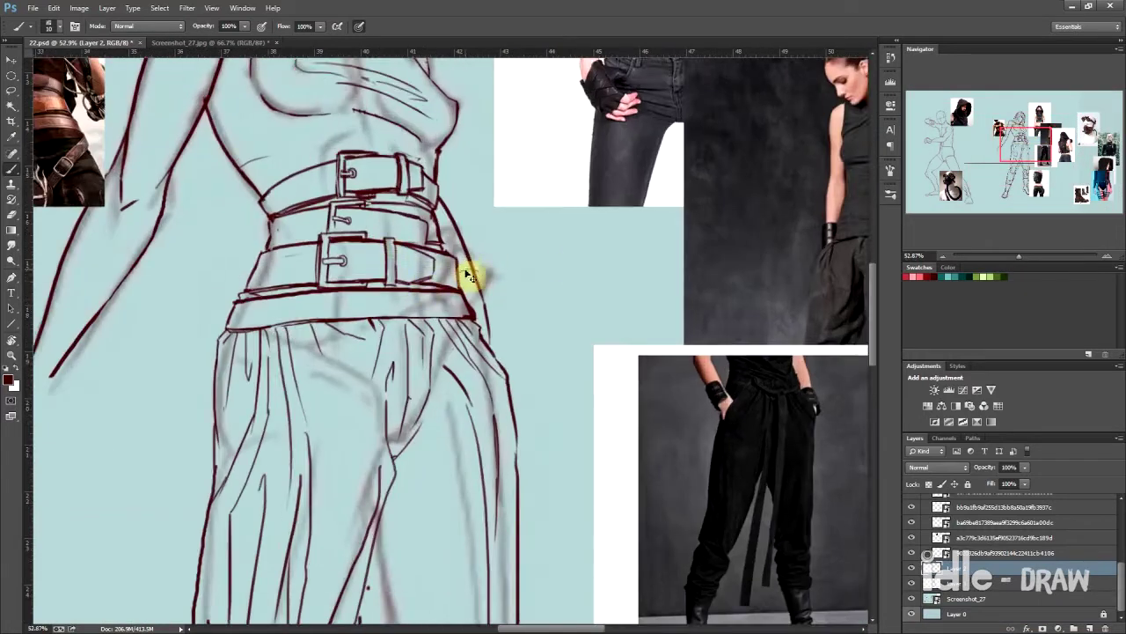
Draw a strap end hanging from the belts' right end
mouse_move(484, 275)
left_mouse_down()
mouse_move(440, 264)
mouse_move(490, 302)
mouse_move(478, 297)
mouse_move(471, 347)
left_mouse_up()
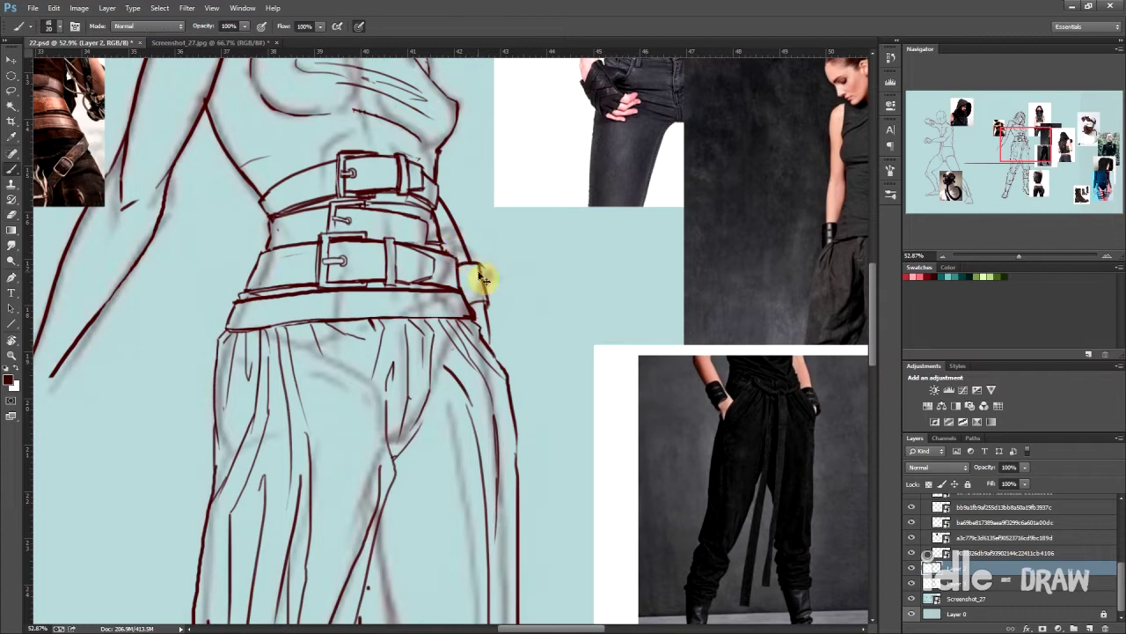
scroll(478, 282, "up", 3)
left_click_drag(387, 262, 338, 276)
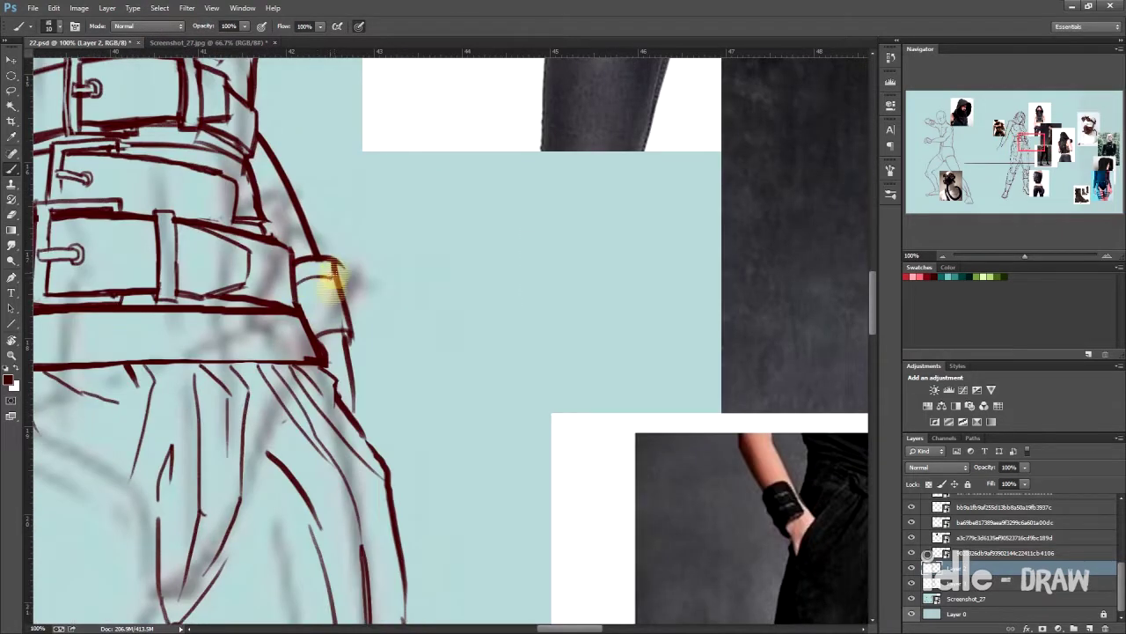
key("e")
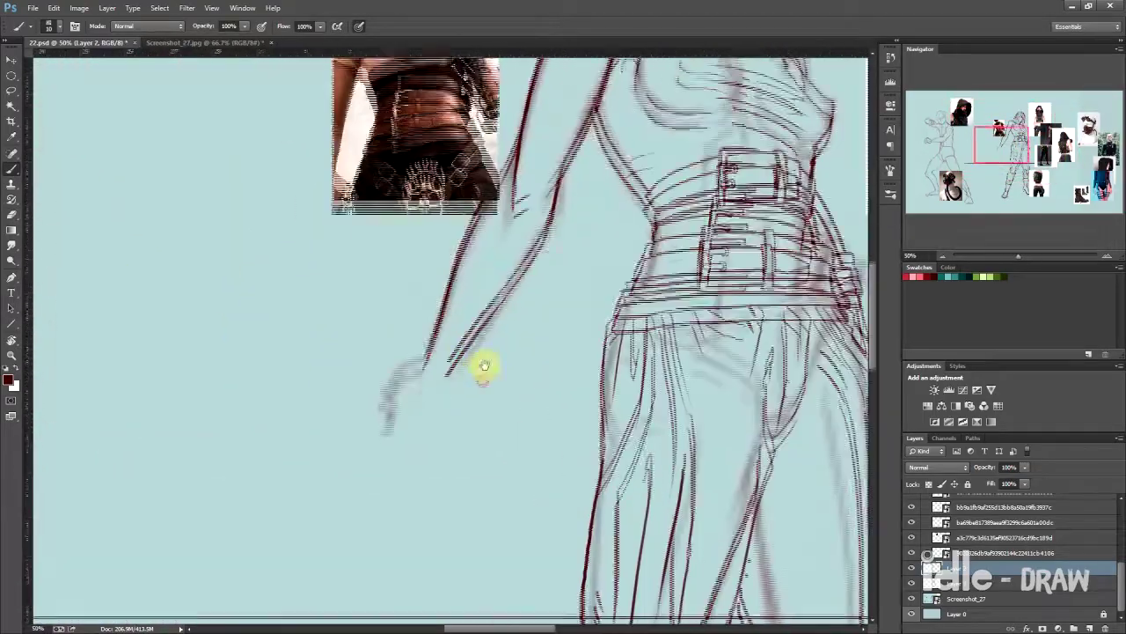
Ink the fist's knuckles and a long blade line down-left, then refine the gripping fingers
left_click_drag(415, 426, 442, 416)
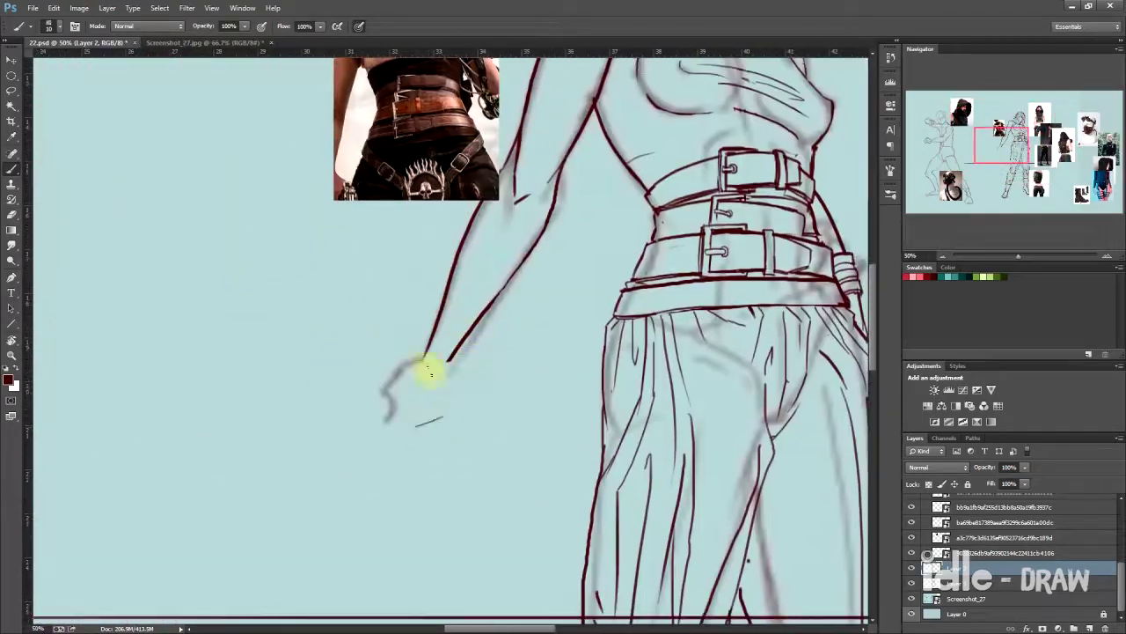
left_click_drag(497, 339, 245, 506)
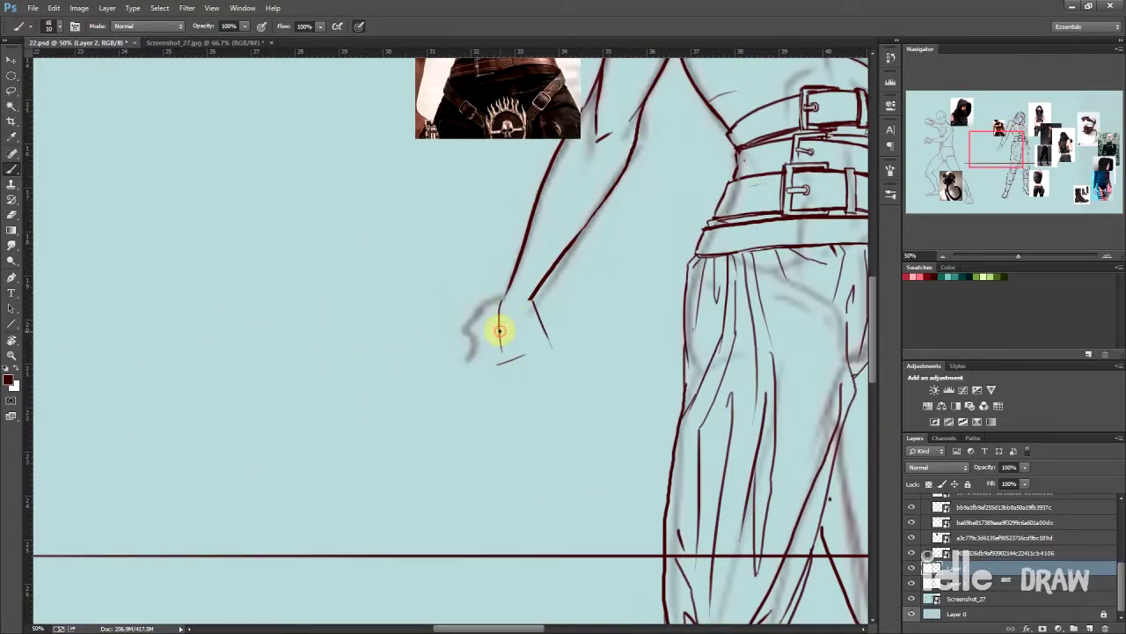
left_click_drag(414, 261, 422, 248)
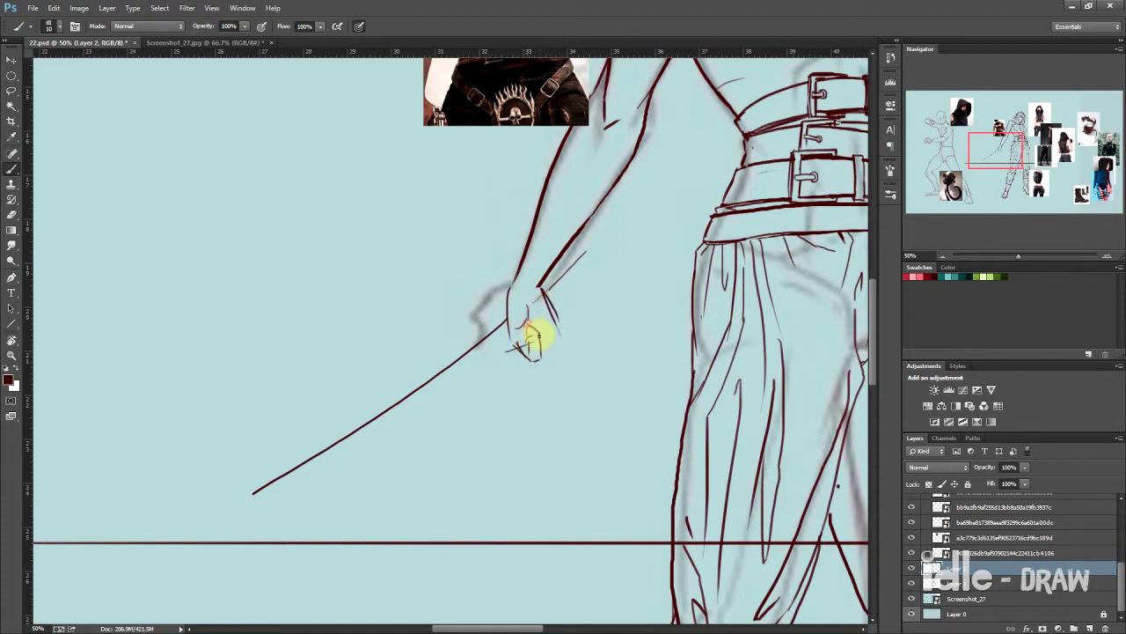
left_click_drag(549, 303, 558, 339)
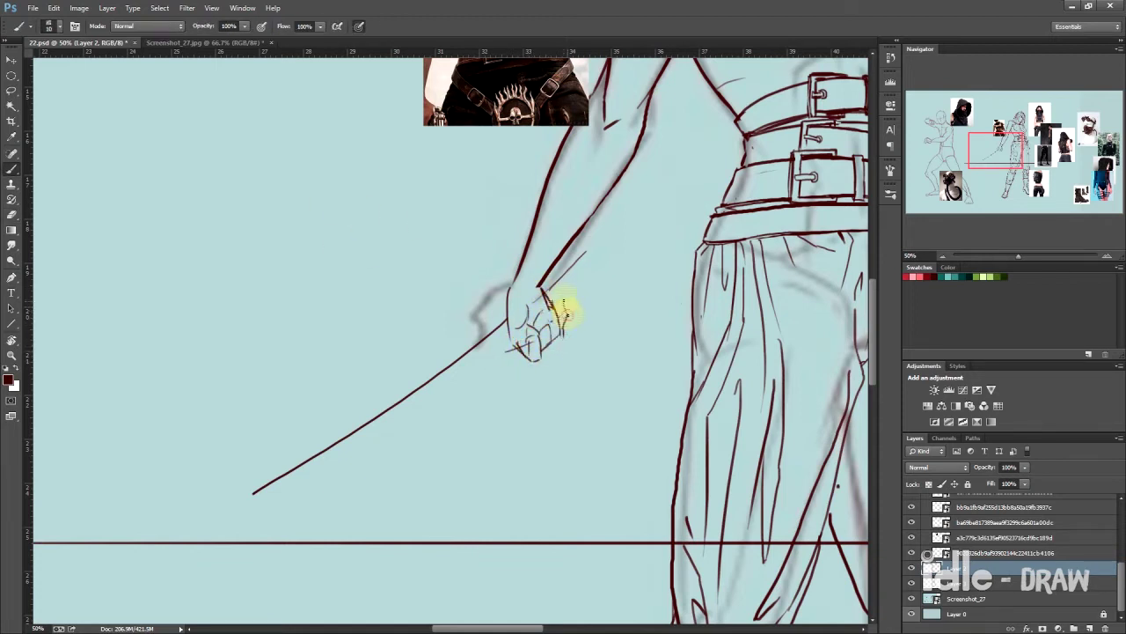
key("ctrl+plus")
key("ctrl+plus")
mouse_move(633, 281)
left_mouse_down()
mouse_move(651, 317)
mouse_move(629, 369)
left_mouse_up()
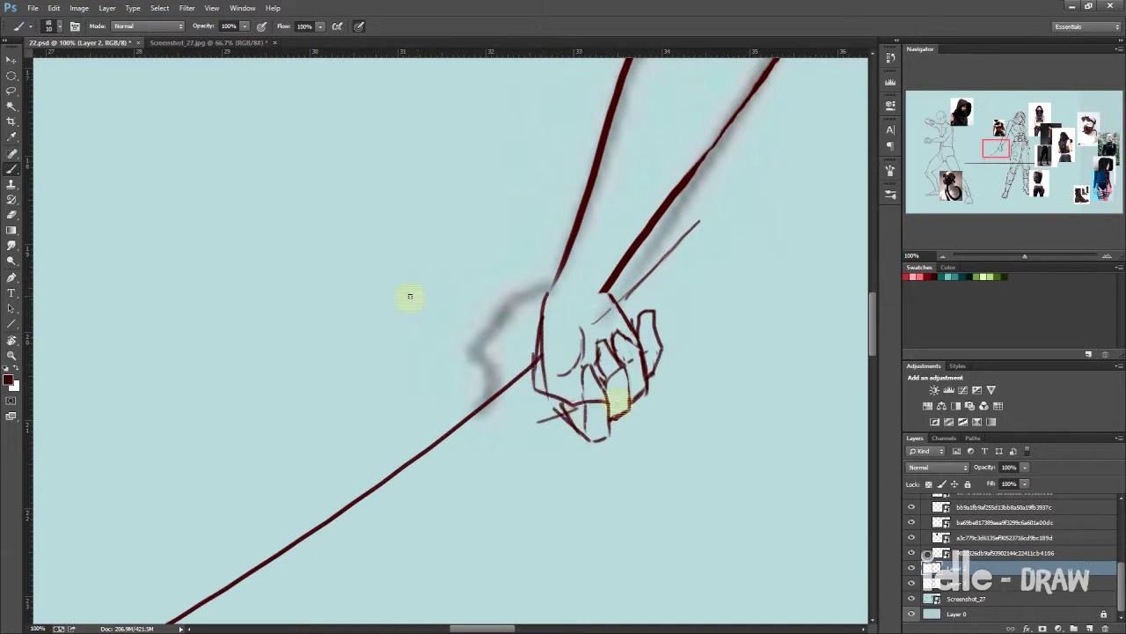
key("l")
scroll(490, 325, "down", 1)
scroll(515, 364, "down", 2)
Draw forearm strokes and sketch the blade from the fist, undoing a too-wide attempt
scroll(515, 364, "down", 2)
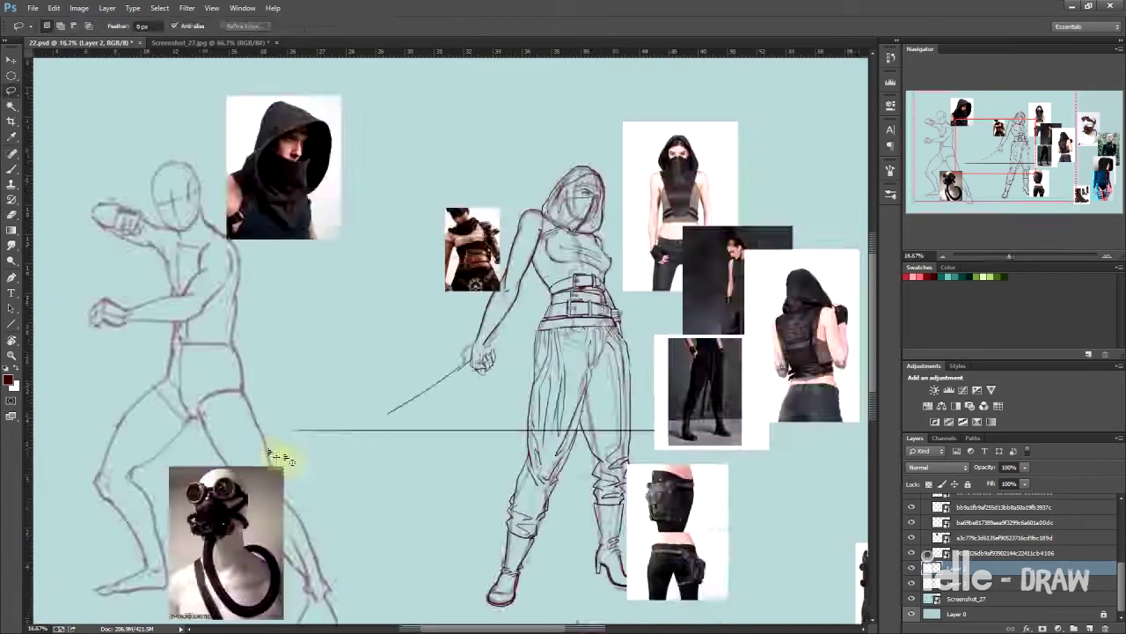
key("b")
scroll(447, 353, "up", 3)
left_click_drag(621, 269, 568, 352)
mouse_move(572, 310)
left_mouse_down()
mouse_move(625, 274)
mouse_move(686, 150)
left_mouse_up()
left_click_drag(616, 264, 294, 563)
key("ctrl+z")
key("e")
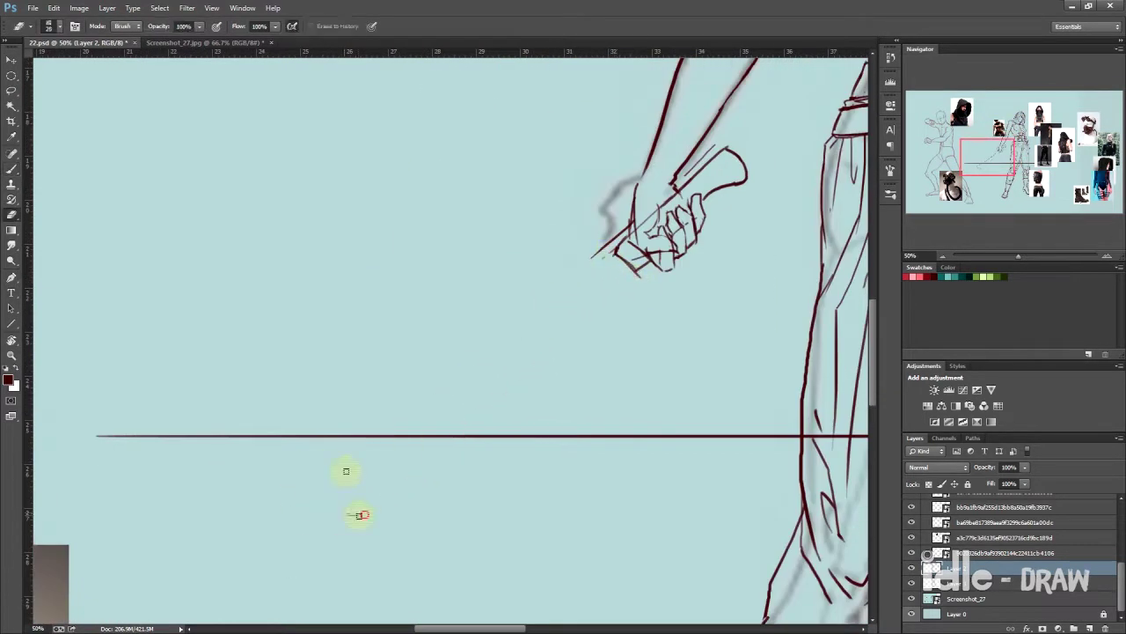
key("b")
key("ctrl+z")
Outline the curved machete blade to its tip with an inner guide line toward the hilt
left_click_drag(289, 496, 516, 360)
mouse_move(616, 319)
left_mouse_down()
mouse_move(543, 393)
mouse_move(639, 221)
left_mouse_up()
mouse_move(410, 405)
left_mouse_down()
mouse_move(553, 324)
mouse_move(302, 382)
left_mouse_up()
mouse_move(402, 485)
left_mouse_down()
mouse_move(548, 302)
mouse_move(375, 438)
mouse_move(589, 255)
mouse_move(396, 461)
mouse_move(440, 387)
mouse_move(373, 433)
mouse_move(372, 490)
mouse_move(558, 296)
mouse_move(502, 361)
left_mouse_up()
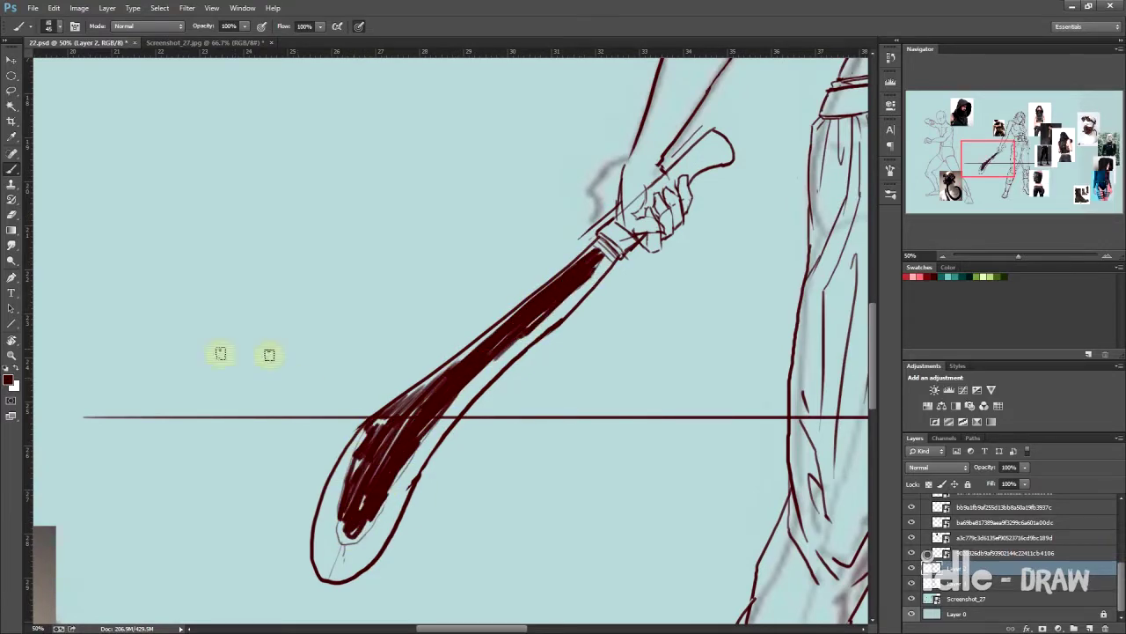
key("ctrl+minus")
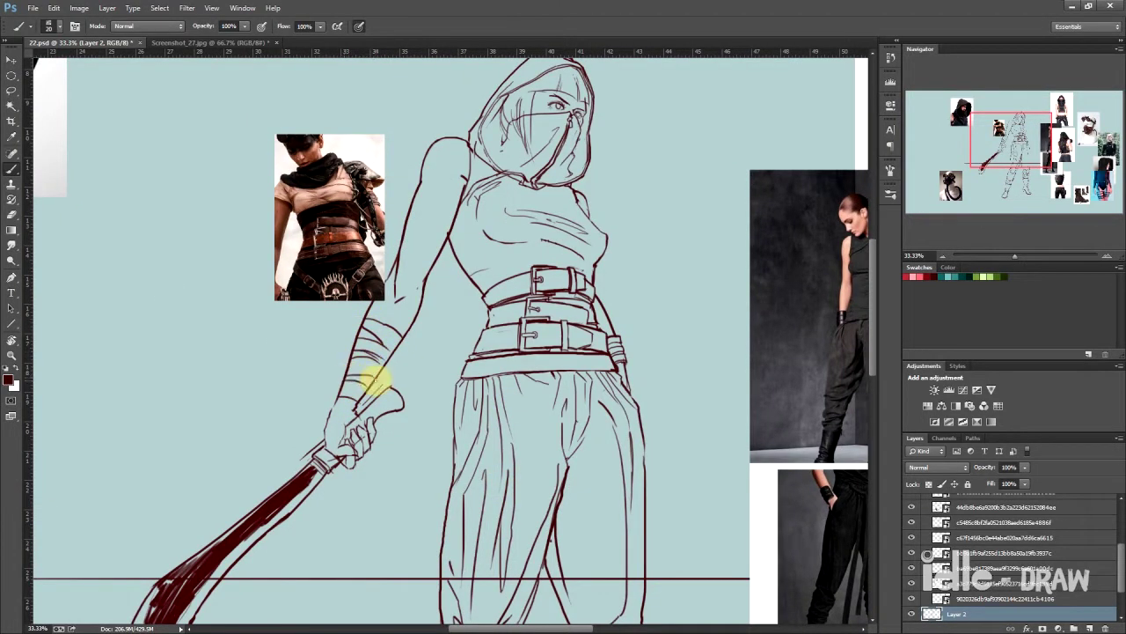
left_click_drag(347, 396, 322, 373)
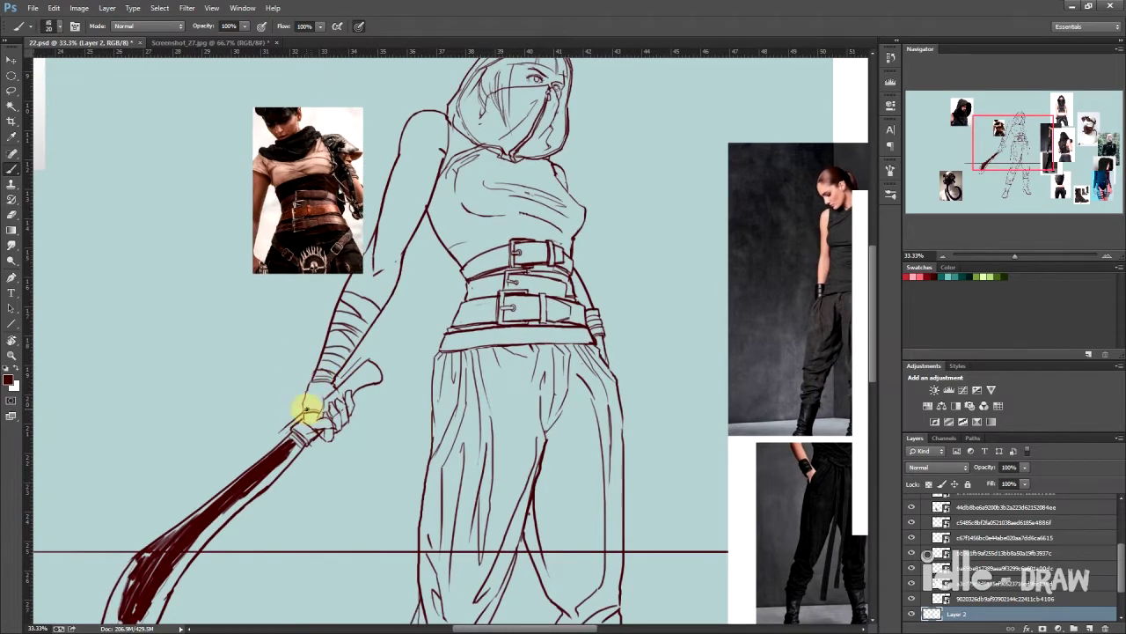
left_click_drag(305, 387, 318, 329)
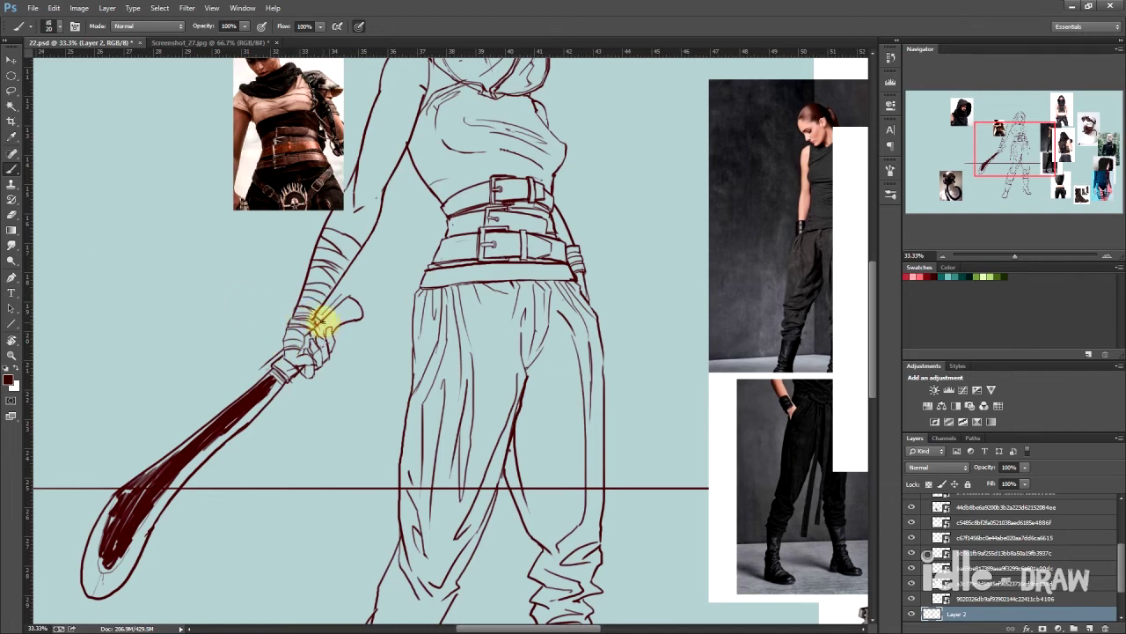
Zoom in on the hand and belts and brush a long stroke across the canvas
key("ctrl+plus")
key("ctrl+plus")
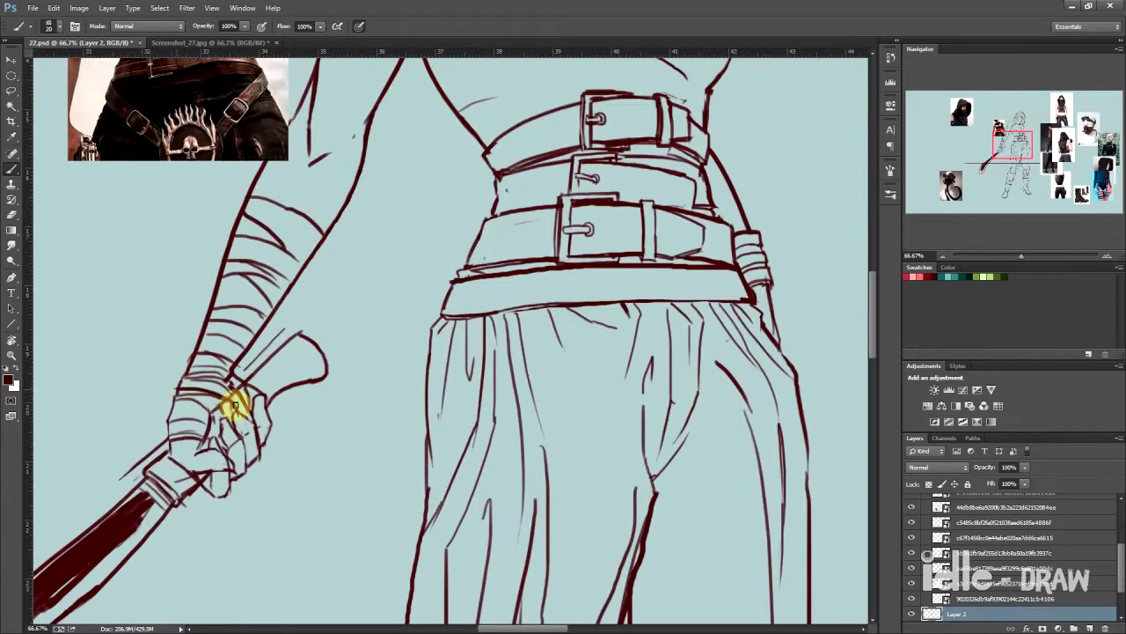
key("e")
key("b")
left_click_drag(236, 431, 184, 147)
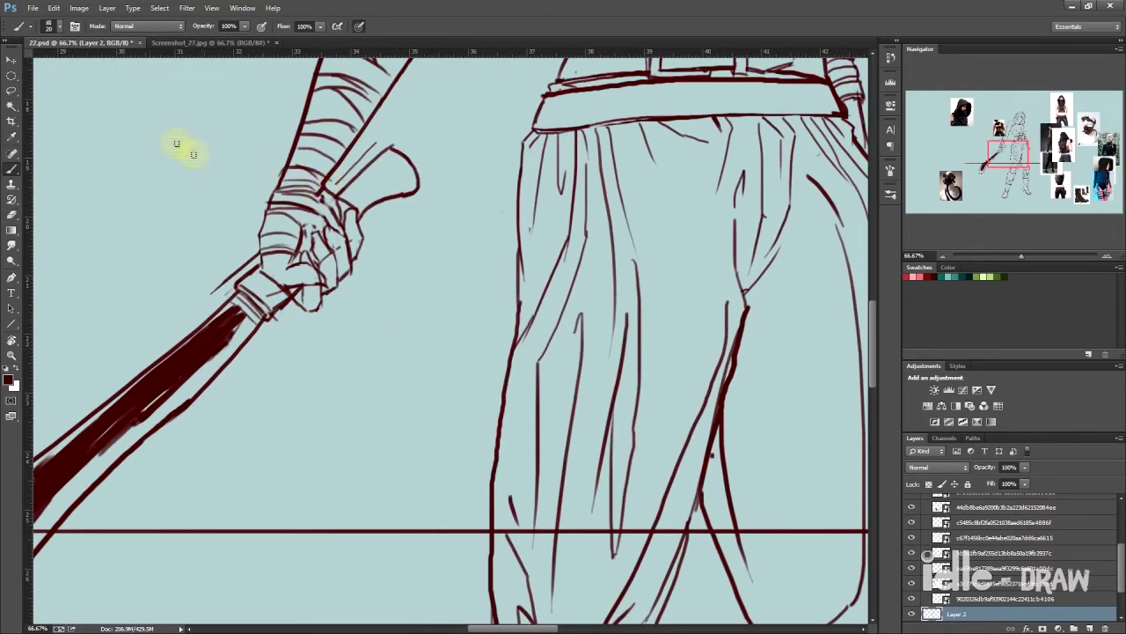
Draw a wavy strap hanging from the machete grip, then pan over the hand, head and torso
key("ctrl+minus")
key("ctrl+minus")
key("ctrl+minus")
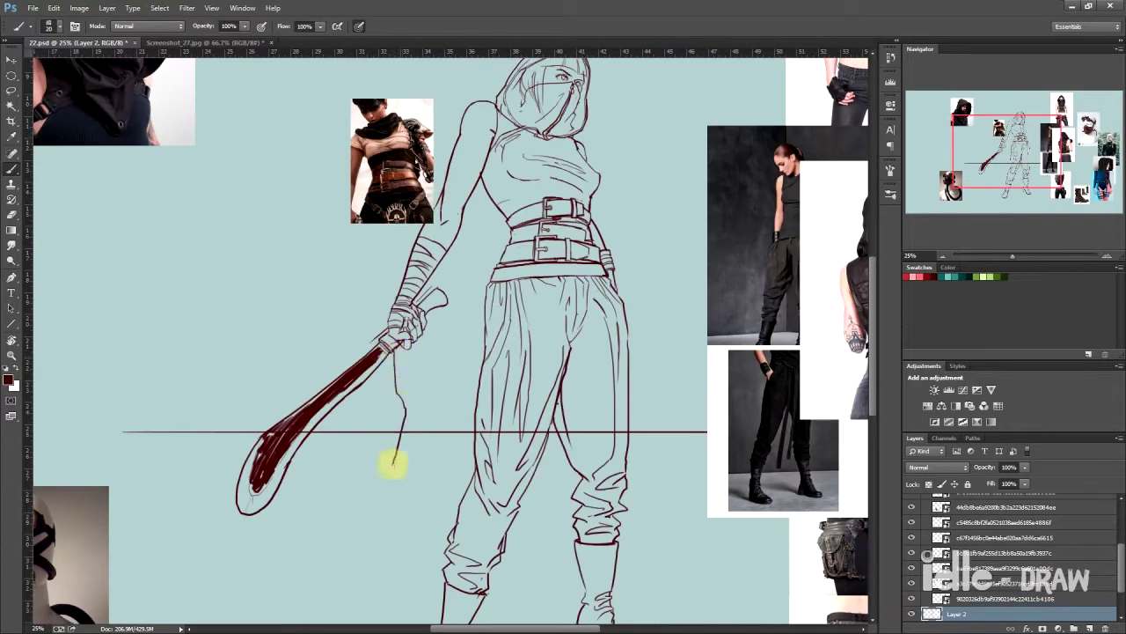
mouse_move(390, 449)
left_mouse_down()
mouse_move(396, 352)
mouse_move(371, 419)
left_mouse_up()
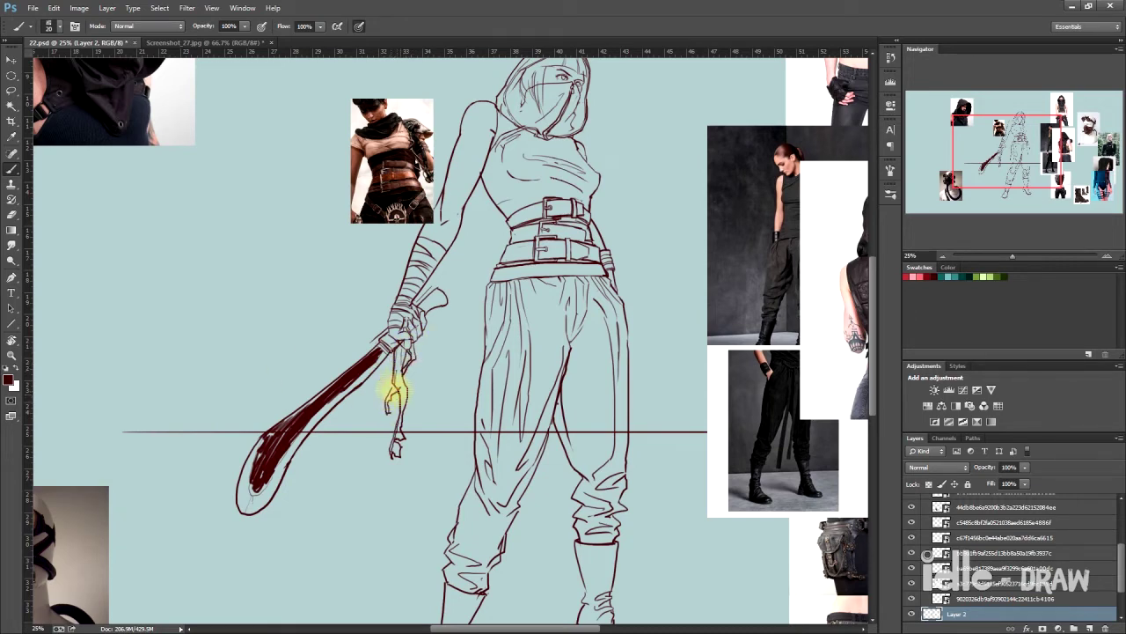
scroll(299, 497, "up", 3)
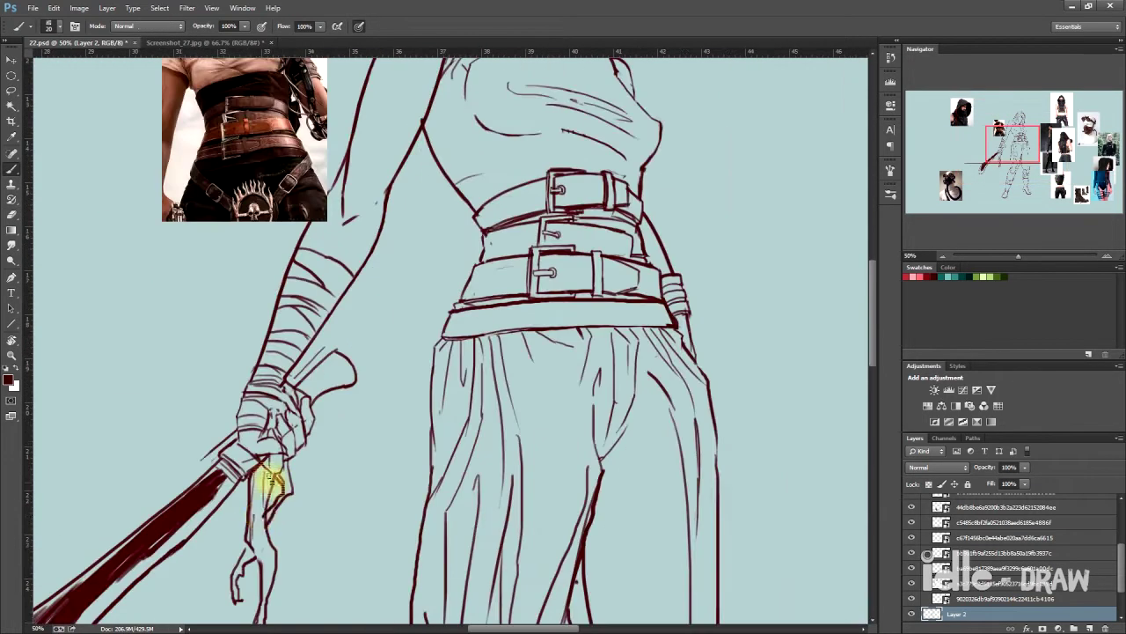
scroll(220, 440, "down", 5)
scroll(477, 306, "up", 5)
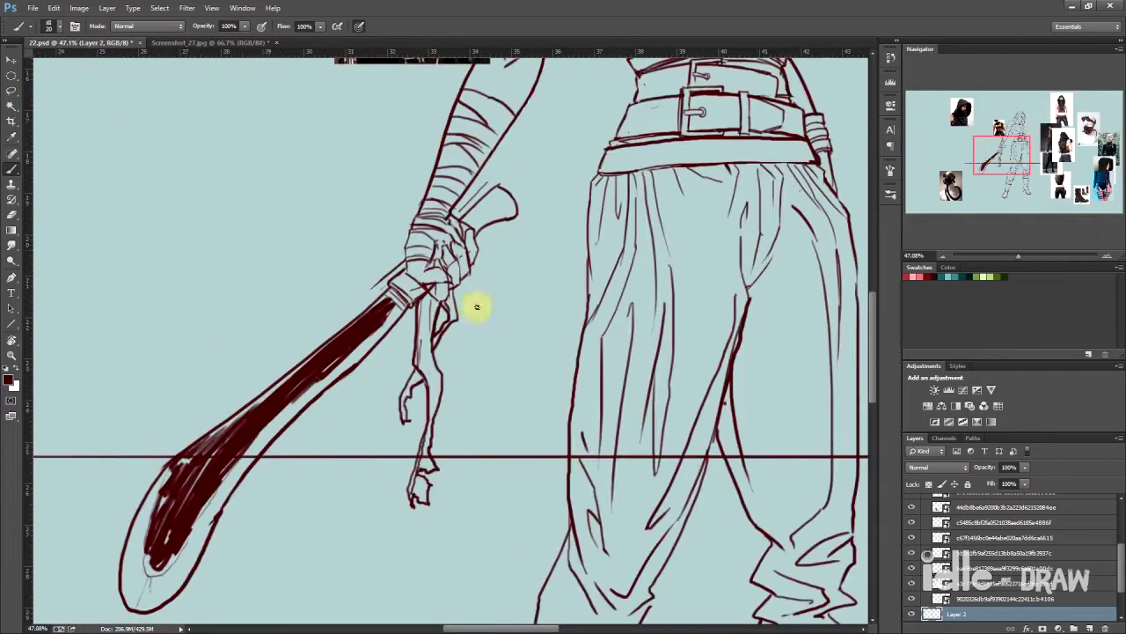
left_click_drag(437, 297, 430, 339)
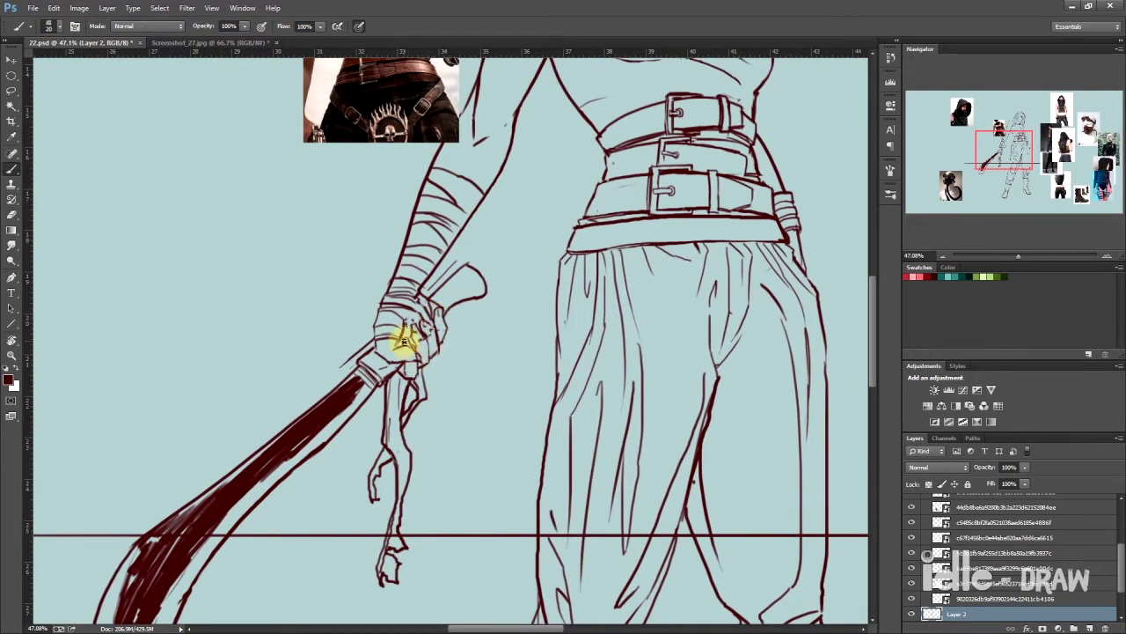
left_click_drag(420, 356, 414, 410)
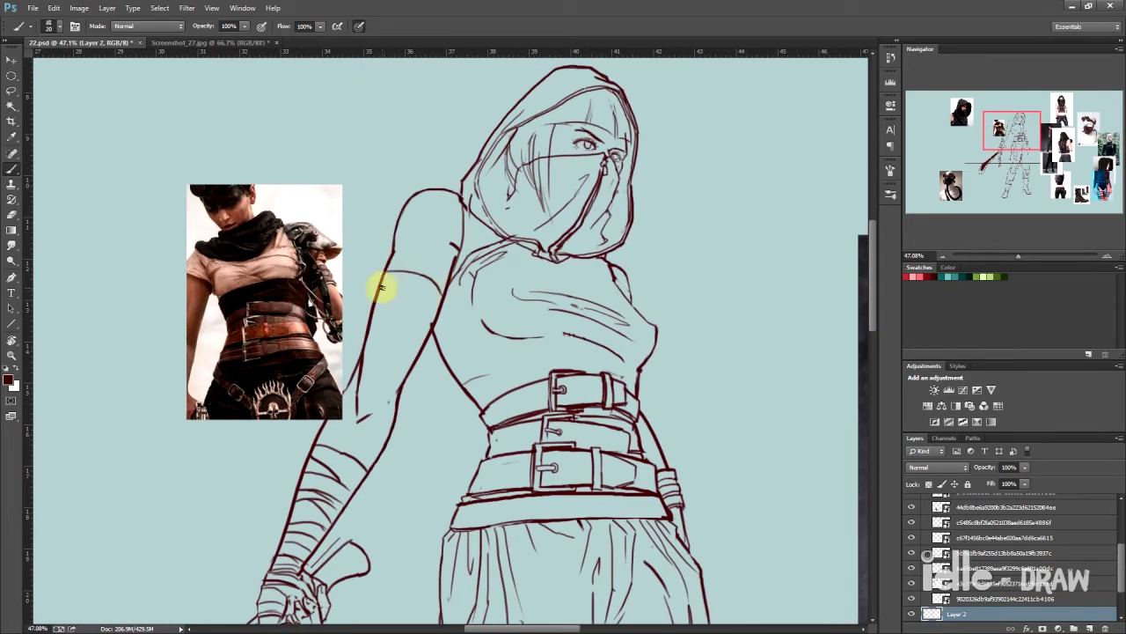
Brush the armband's upper and lower edges and a small buckle on the upper arm
scroll(384, 278, "up", 3)
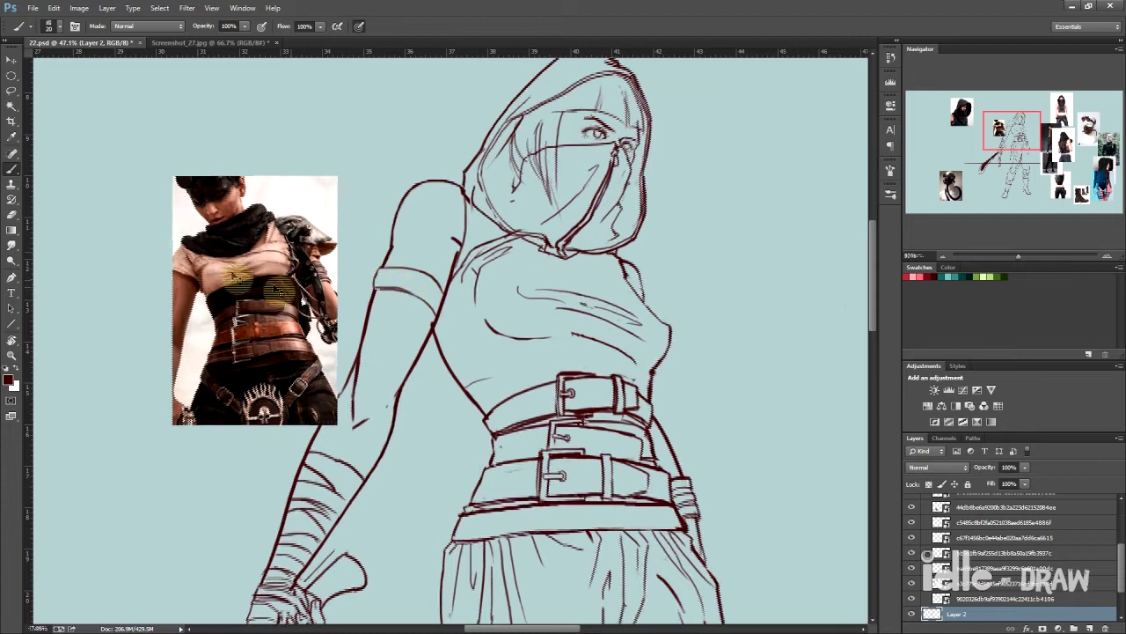
left_click_drag(303, 240, 427, 294)
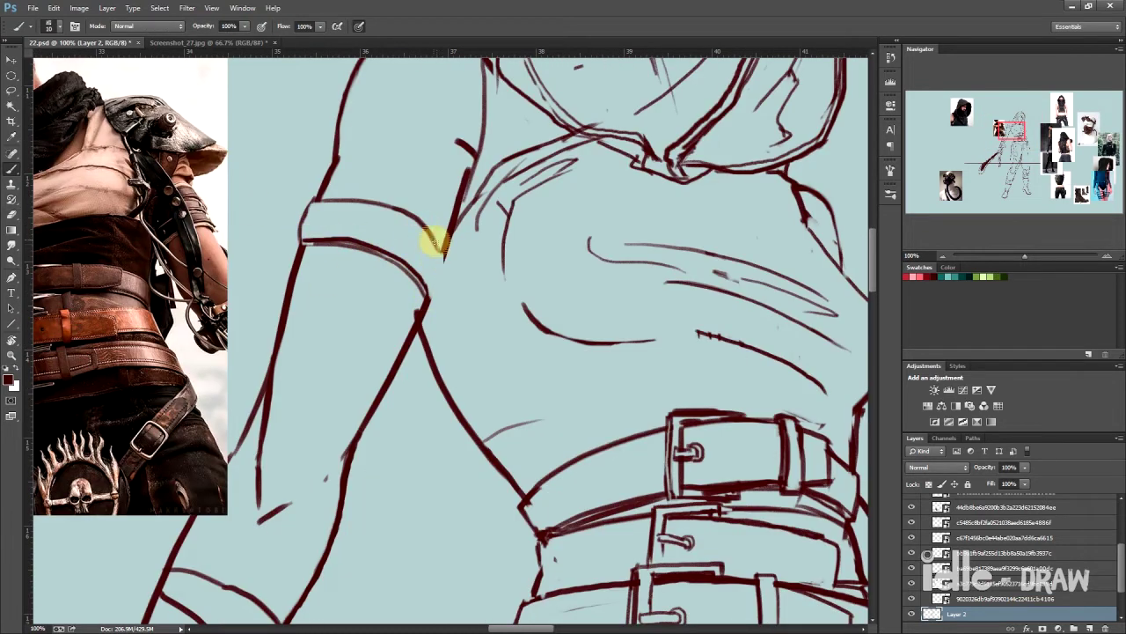
left_click_drag(433, 242, 401, 213)
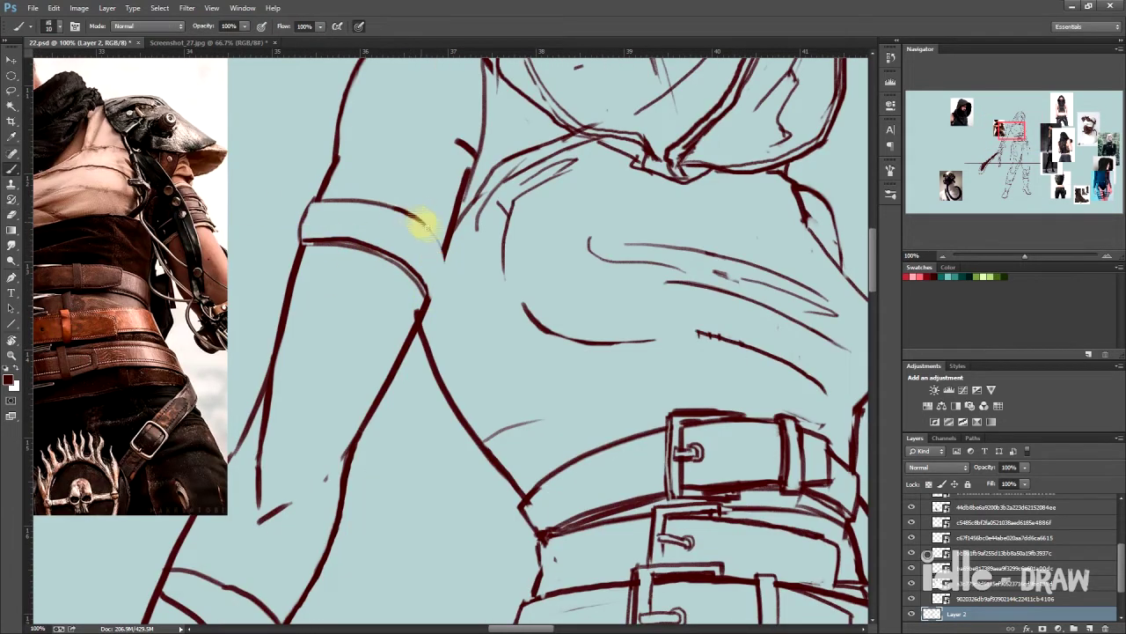
mouse_move(352, 248)
left_mouse_down()
mouse_move(392, 287)
mouse_move(374, 255)
left_mouse_up()
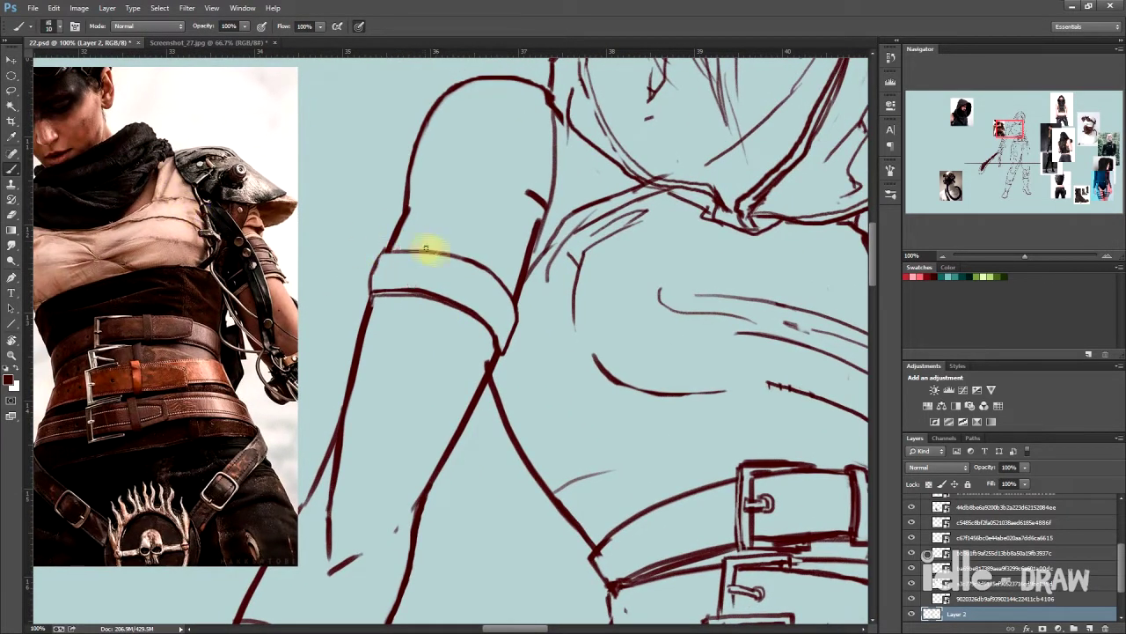
left_click_drag(413, 273, 410, 290)
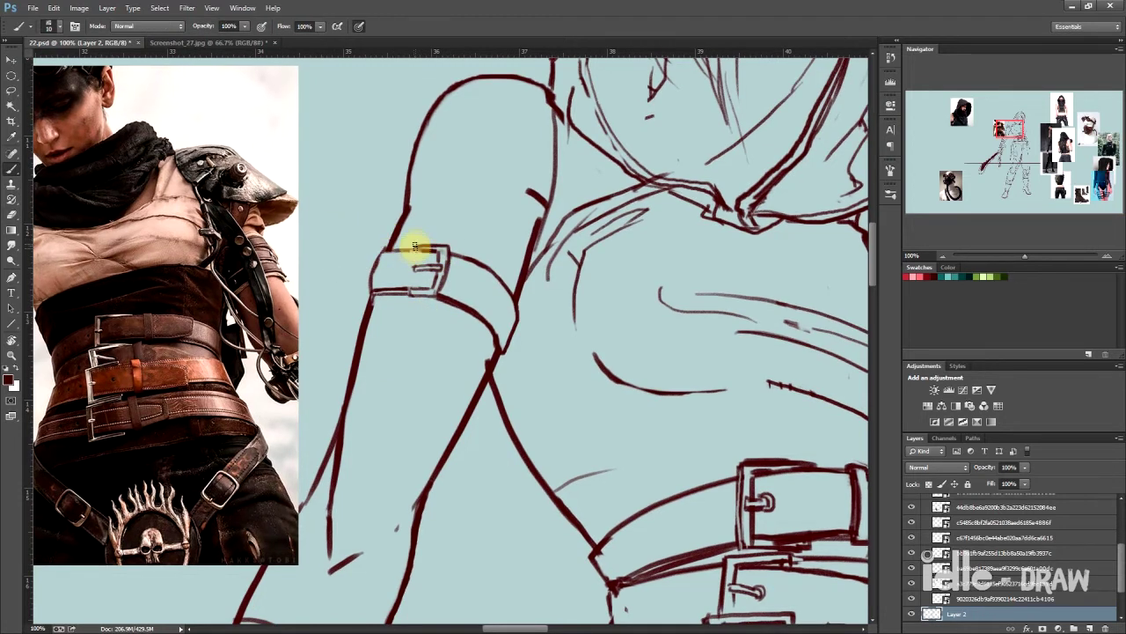
scroll(431, 304, "down", 5)
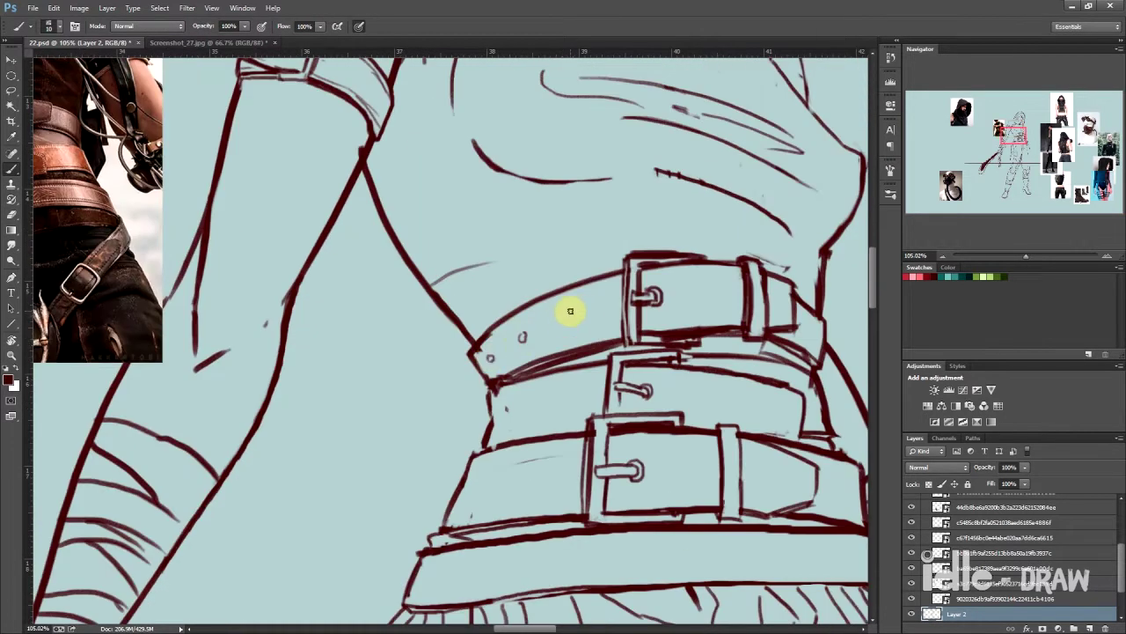
Add stitch marks along the top belt's edges and dashed stitching on the lowest belt
left_click_drag(521, 337, 404, 343)
key("e")
key("b")
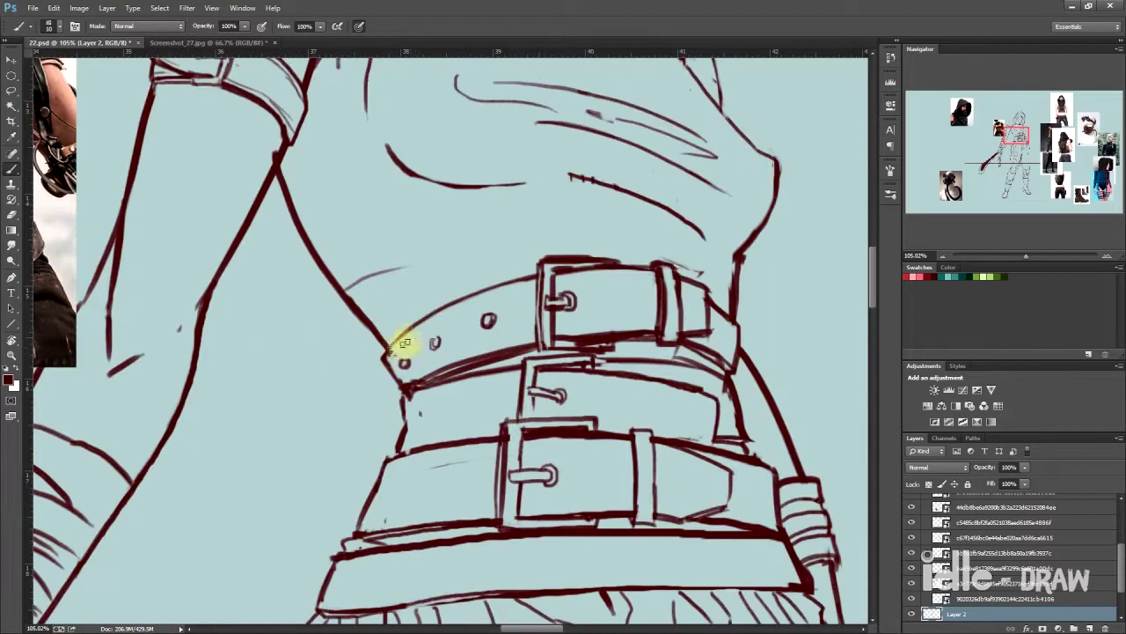
mouse_move(570, 280)
left_mouse_down()
mouse_move(640, 272)
mouse_move(716, 302)
mouse_move(692, 334)
left_mouse_up()
mouse_move(400, 380)
left_mouse_down()
mouse_move(565, 322)
mouse_move(704, 334)
mouse_move(711, 304)
mouse_move(442, 328)
mouse_move(491, 343)
left_mouse_up()
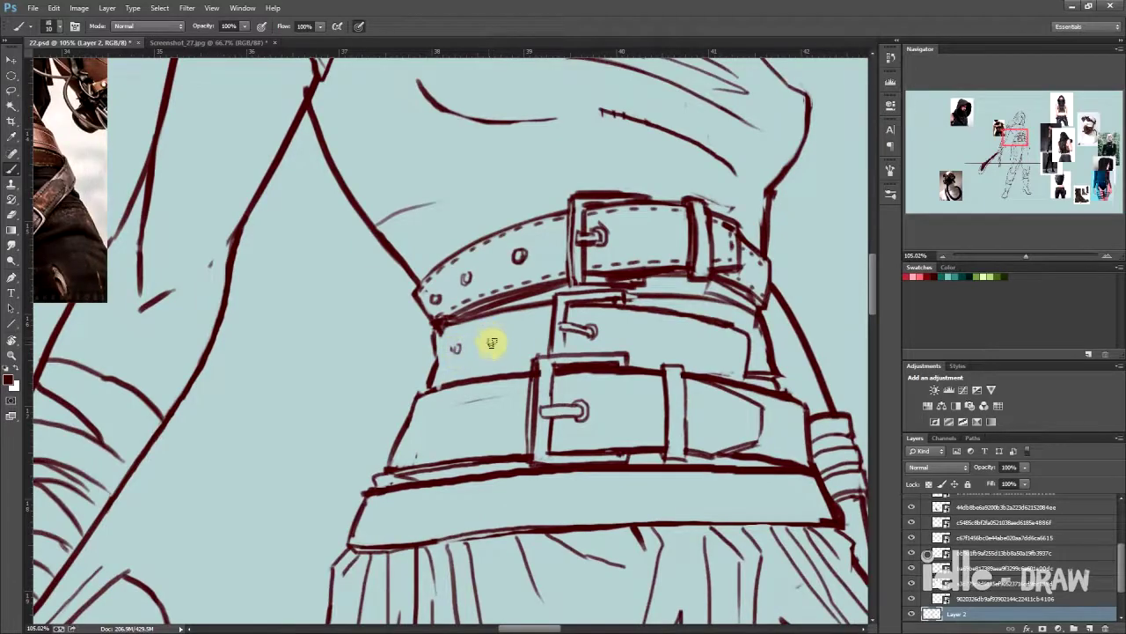
mouse_move(641, 333)
left_mouse_down()
mouse_move(829, 453)
mouse_move(741, 472)
mouse_move(466, 315)
mouse_move(464, 350)
mouse_move(465, 319)
mouse_move(540, 373)
mouse_move(558, 322)
mouse_move(286, 335)
mouse_move(384, 308)
left_mouse_up()
key("e")
key("b")
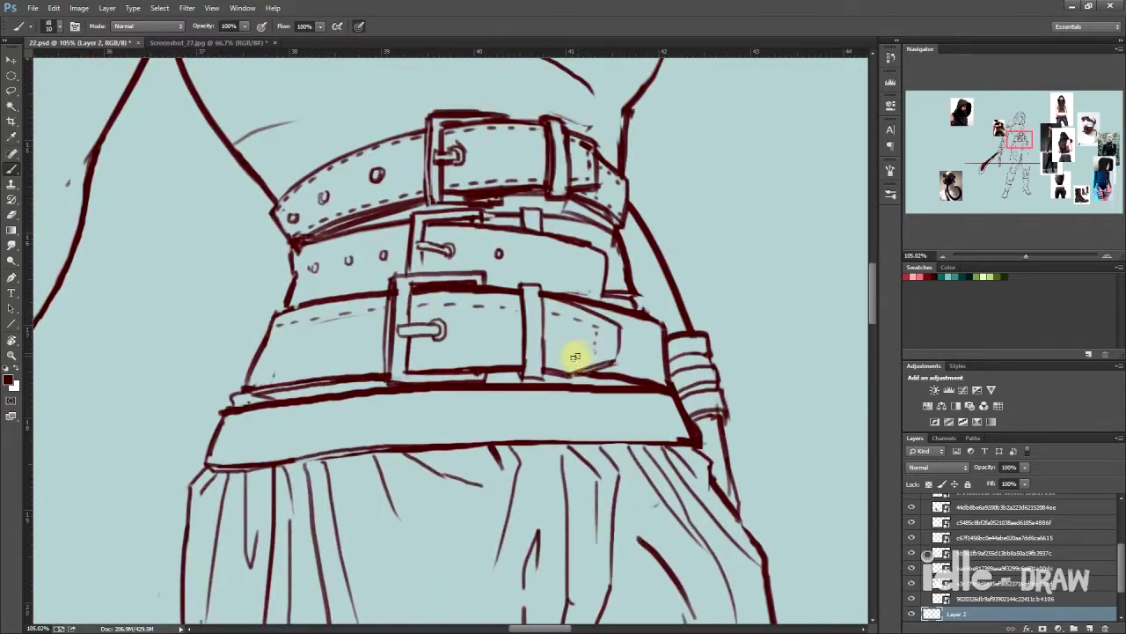
left_click_drag(300, 360, 346, 364)
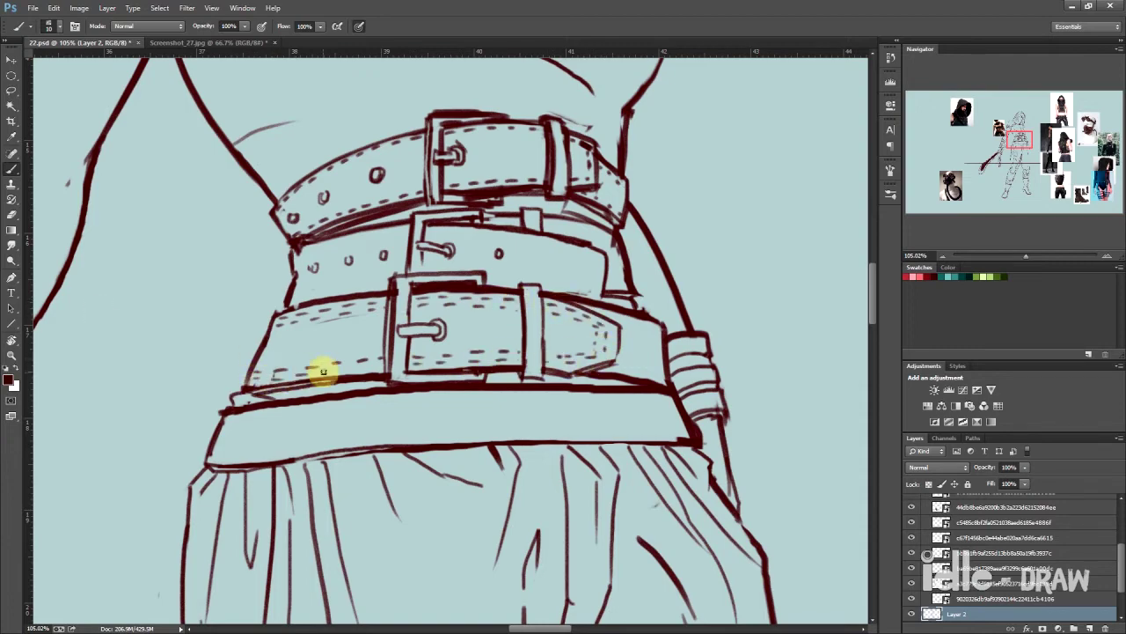
Trim the bottom belt's lower line, redraw the loop edges and add a new loop beside the buckle
scroll(258, 350, "right", 5)
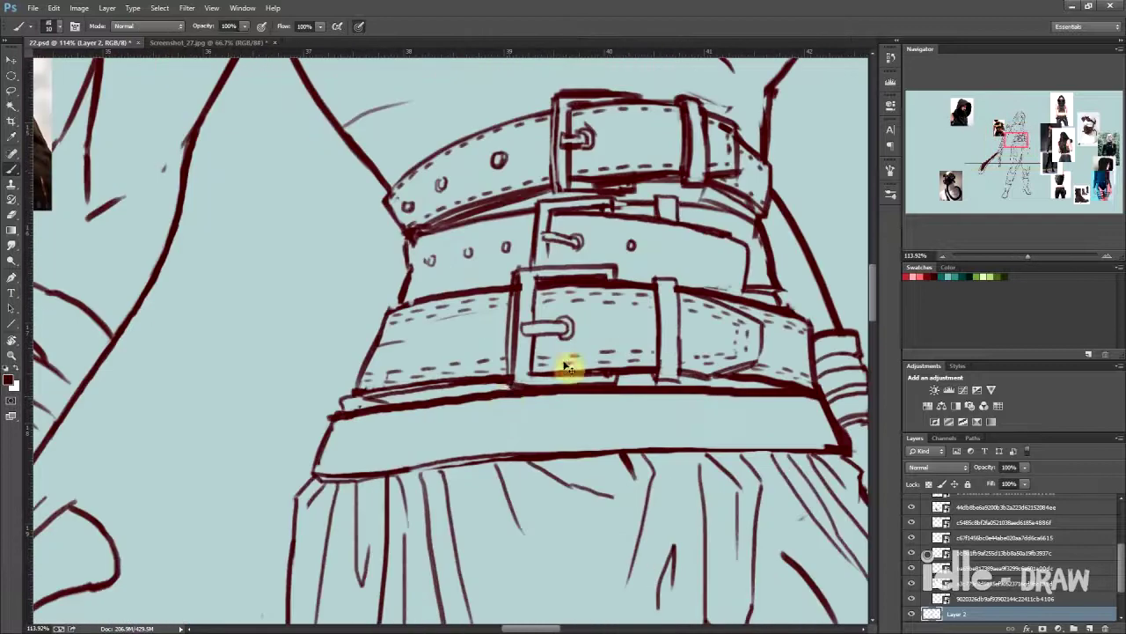
key("e")
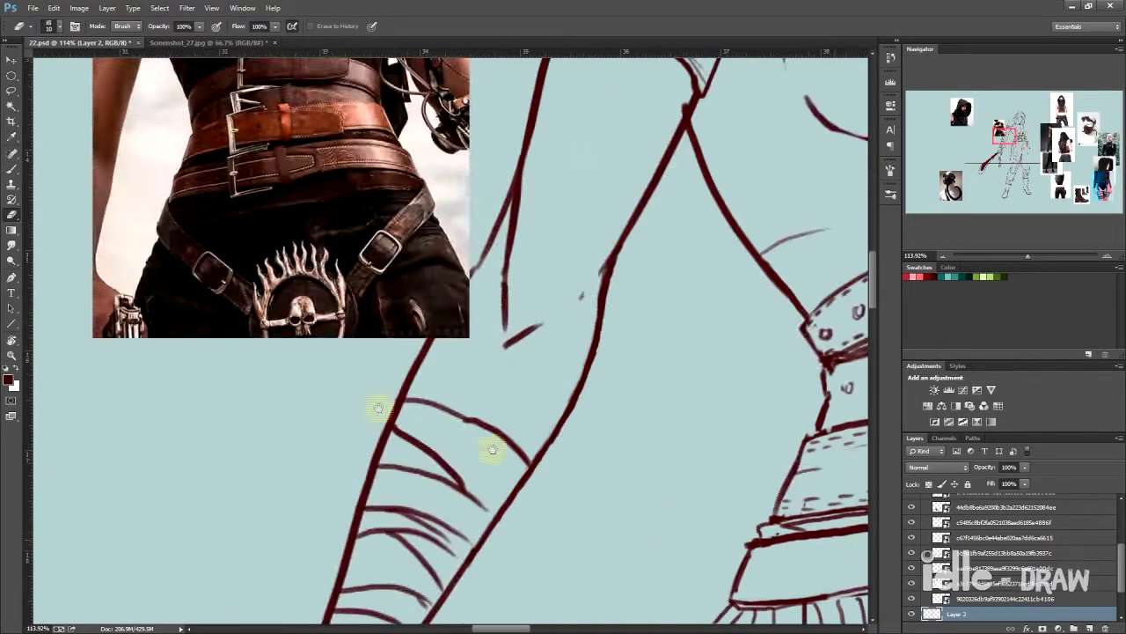
left_click_drag(512, 440, 458, 442)
key("b")
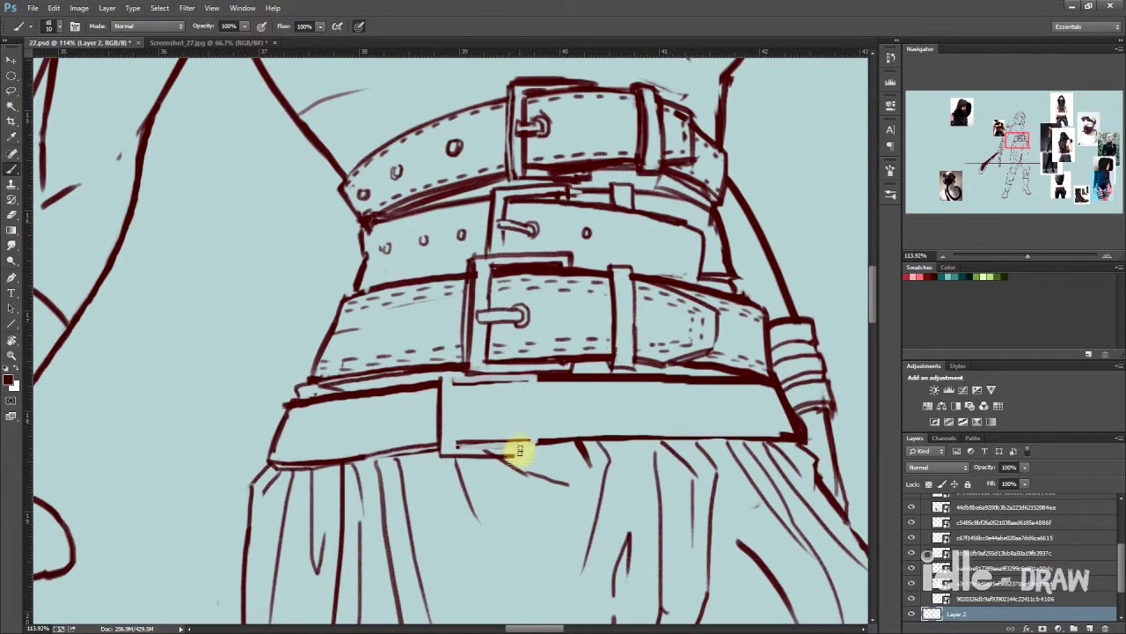
left_click_drag(453, 380, 534, 382)
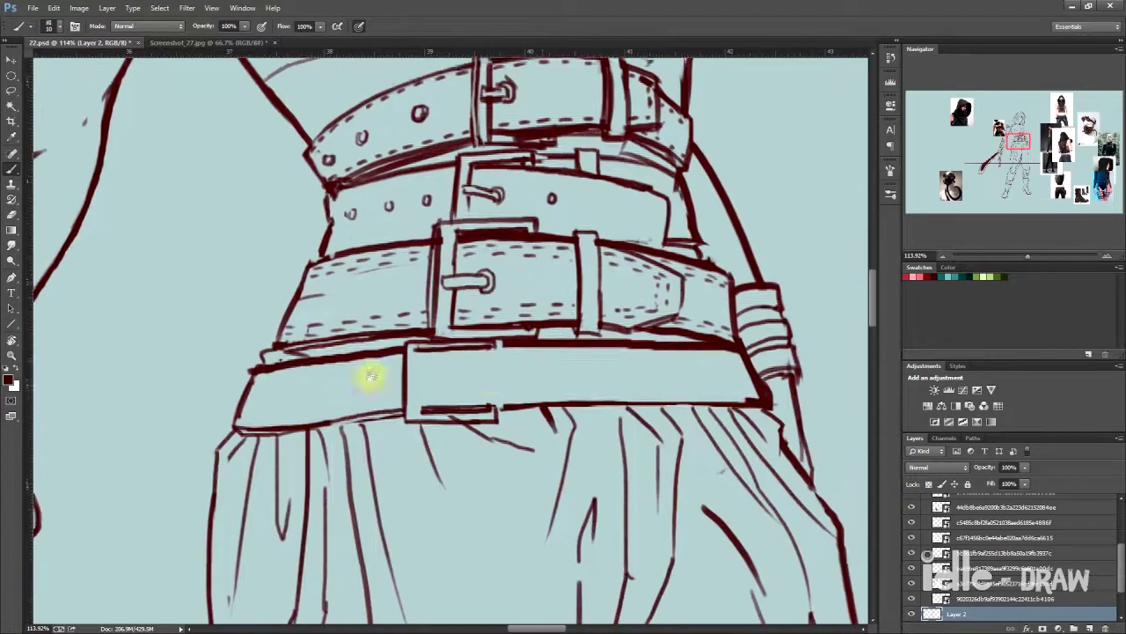
left_click_drag(540, 334, 538, 413)
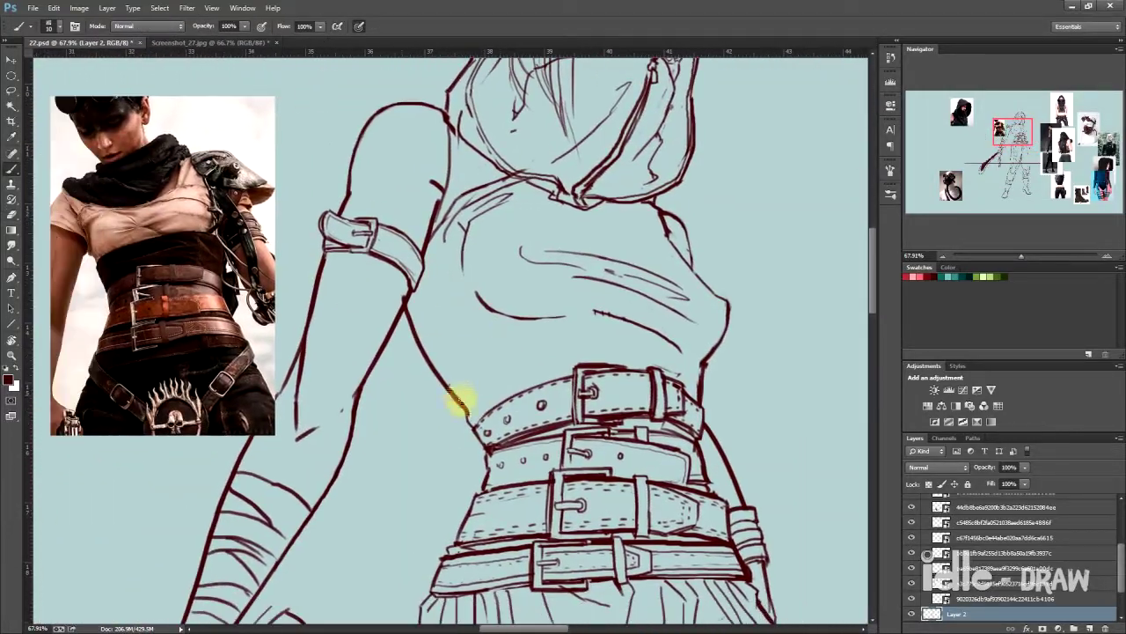
Erase the lower arm line near the belts and redraw it as a new curve
key("e")
left_click_drag(458, 391, 471, 421)
key("b")
mouse_move(439, 375)
left_mouse_down()
mouse_move(541, 329)
mouse_move(716, 389)
left_mouse_up()
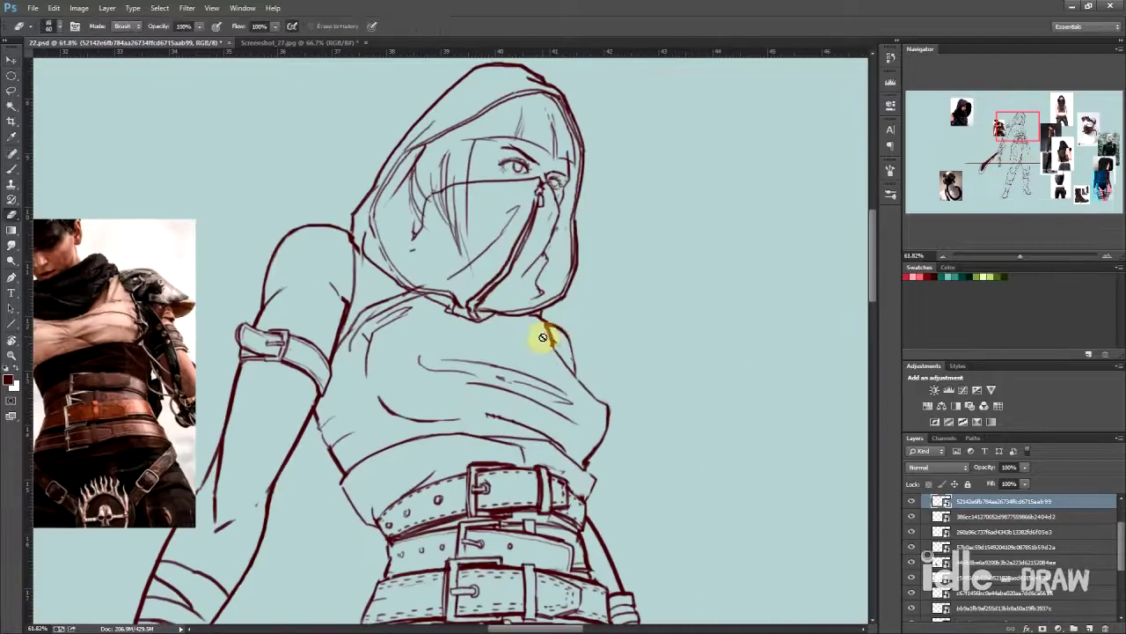
Hatch shading onto the hood and hair on the drawing layer
key("ctrl+shift+alt+n")
key("b")
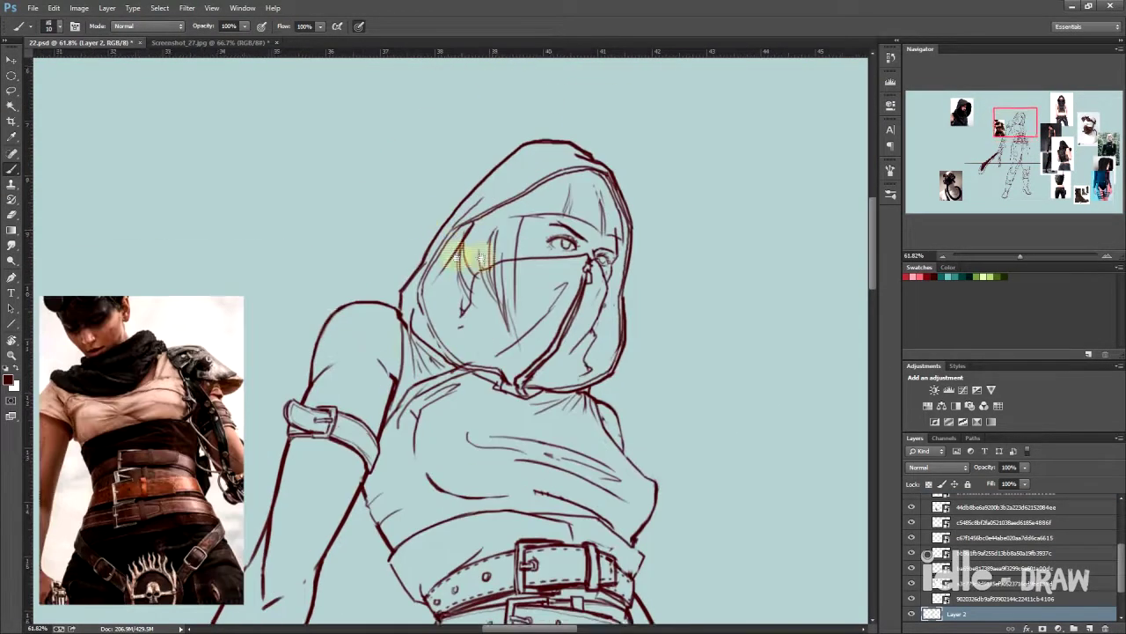
mouse_move(506, 353)
left_mouse_down()
mouse_move(496, 369)
mouse_move(478, 297)
left_mouse_up()
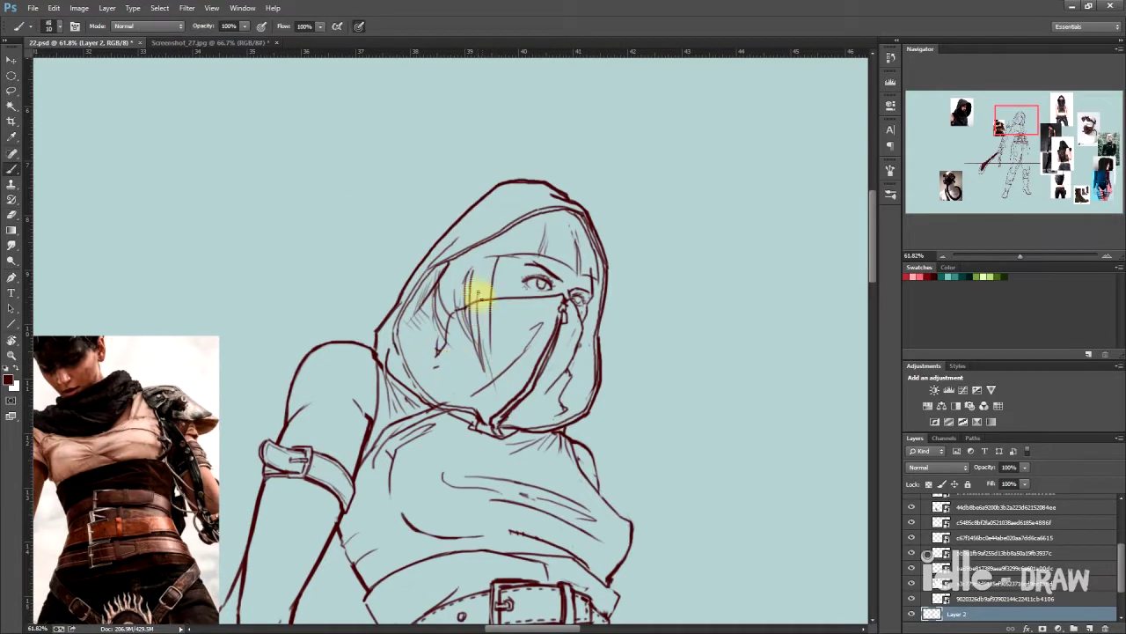
left_click_drag(493, 252, 440, 284)
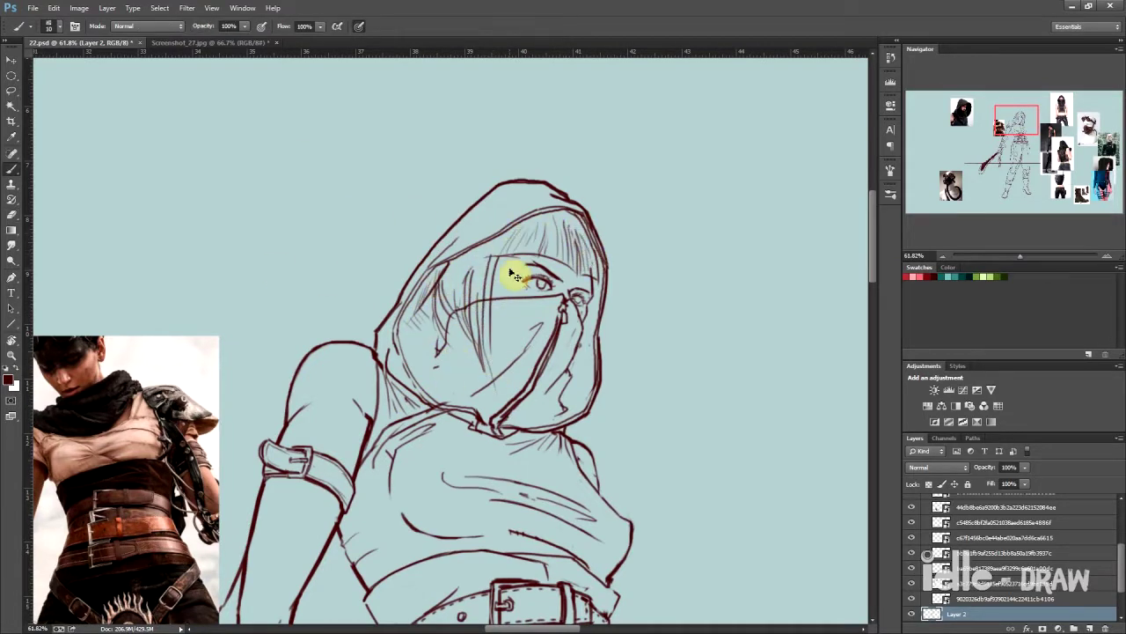
Darken the eye's lids and lashes and fill in the pupil
scroll(516, 269, "up", 3)
mouse_move(485, 256)
left_mouse_down()
mouse_move(390, 234)
mouse_move(485, 254)
mouse_move(465, 269)
left_mouse_up()
left_click_drag(387, 230, 420, 214)
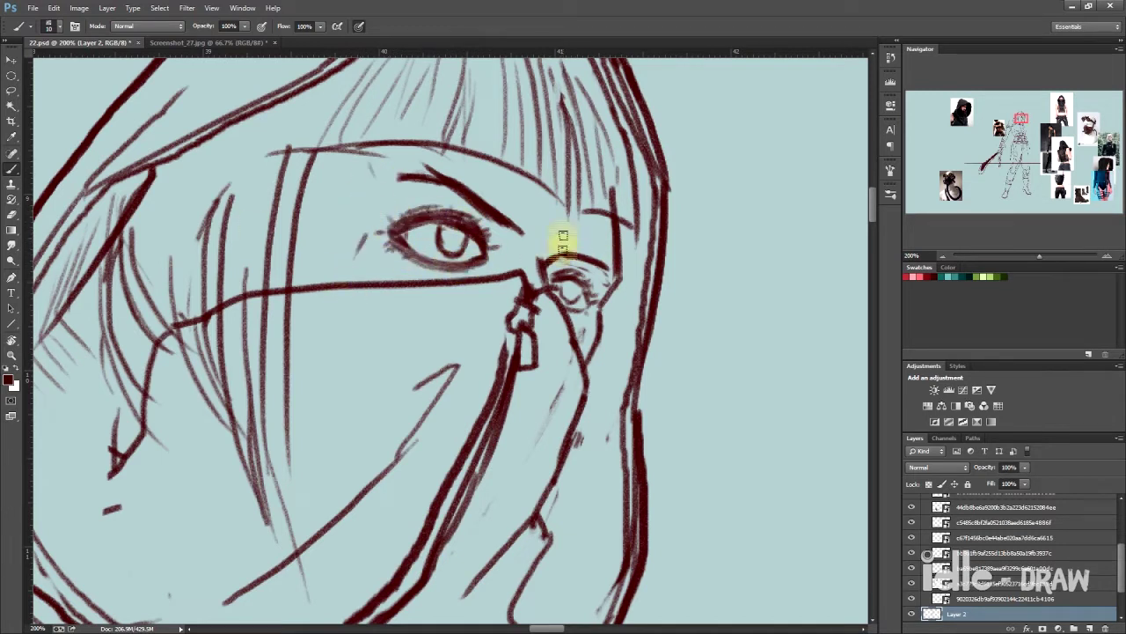
left_click_drag(447, 232, 453, 241)
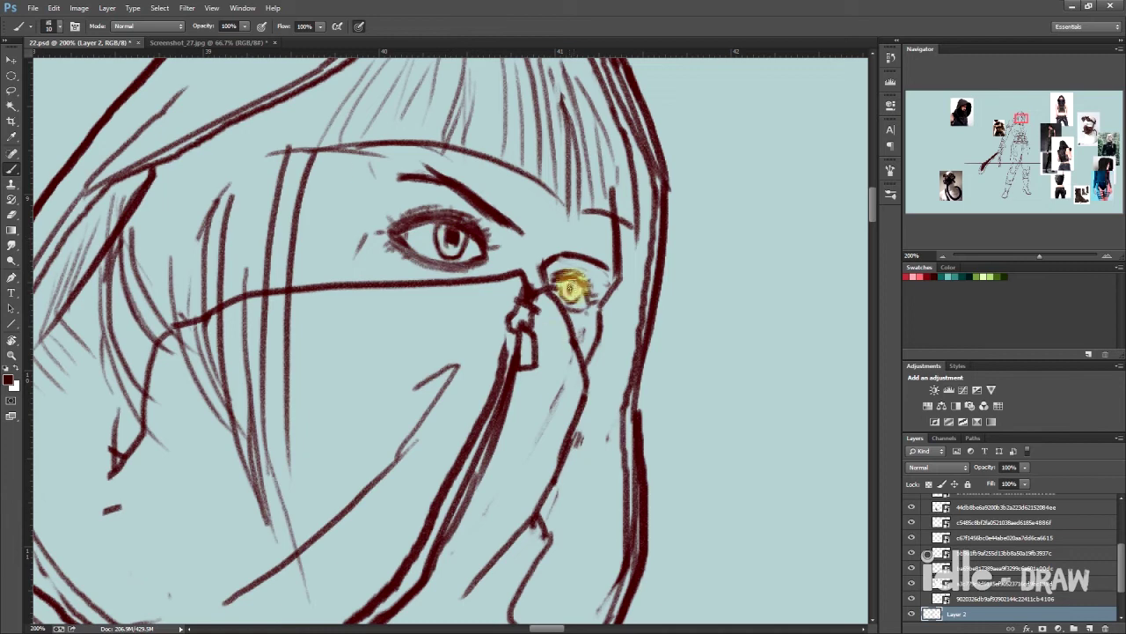
scroll(528, 316, "up", 1)
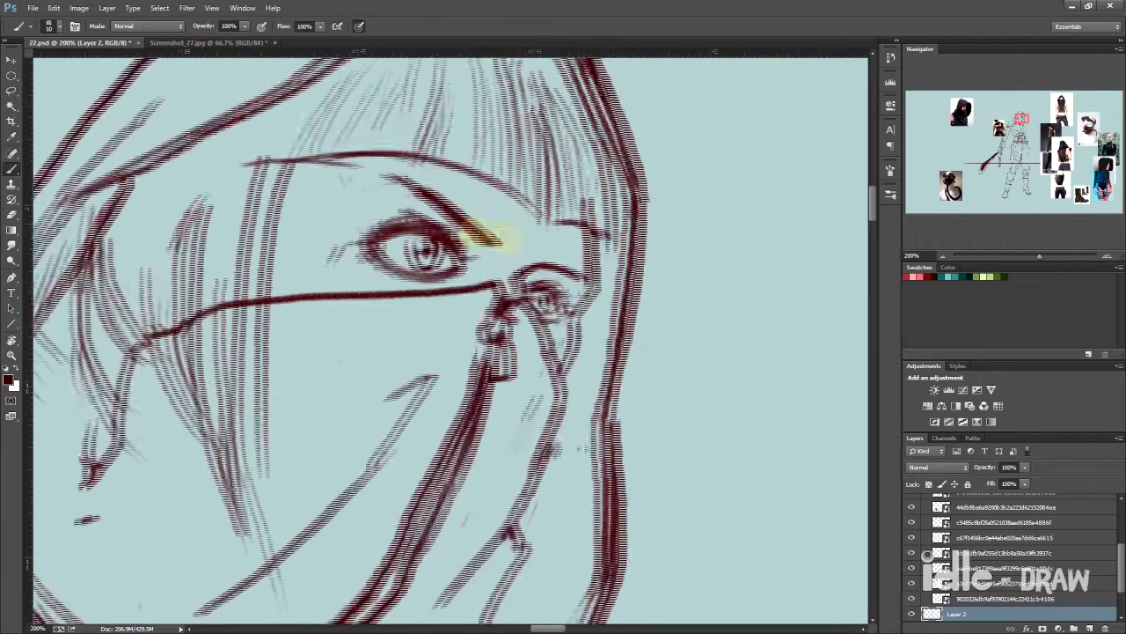
scroll(484, 234, "down", 3)
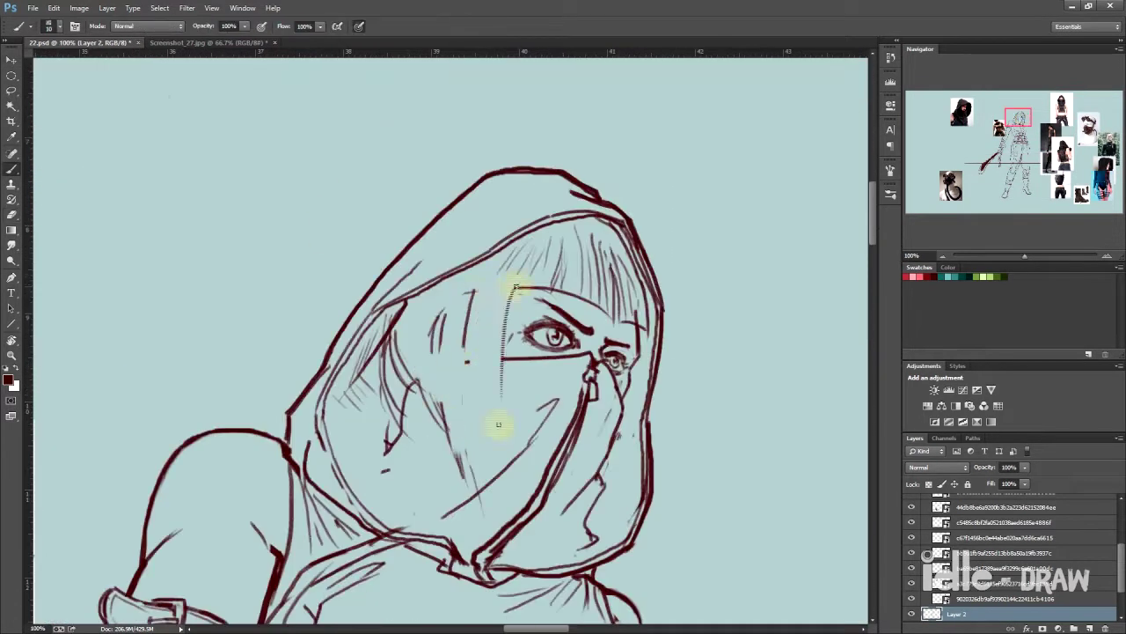
Hatch shading near the armpit beside the chest and armband
mouse_move(603, 471)
left_mouse_down()
mouse_move(542, 387)
mouse_move(524, 286)
left_mouse_up()
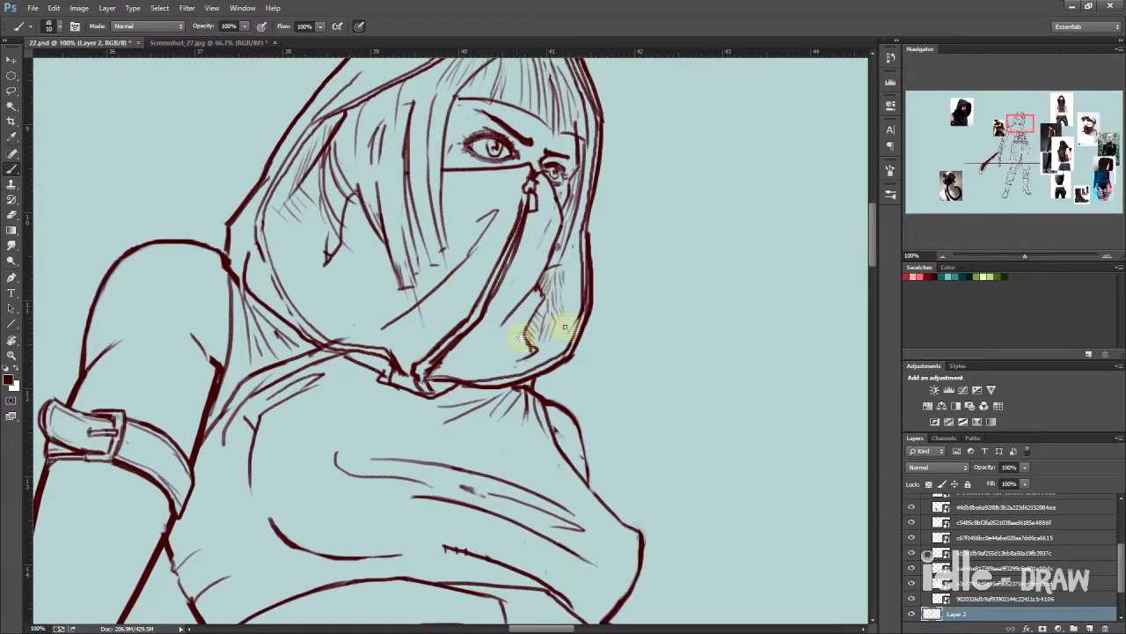
left_click_drag(523, 339, 493, 294)
mouse_move(540, 352)
left_mouse_down()
mouse_move(390, 390)
mouse_move(425, 484)
left_mouse_up()
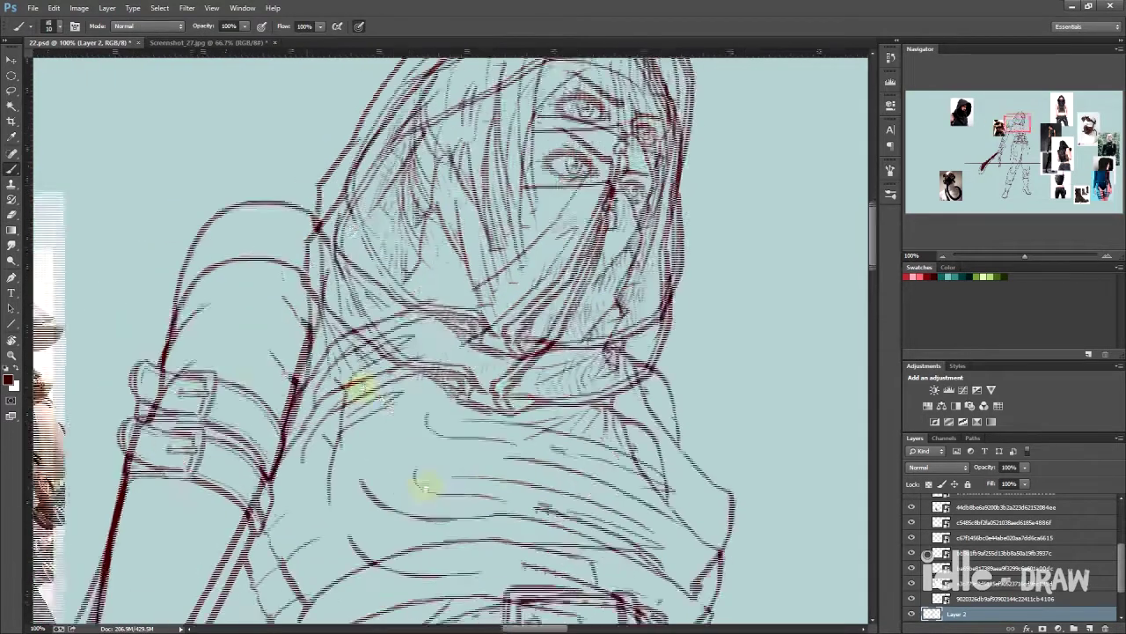
key("ctrl+minus")
mouse_move(464, 359)
left_mouse_down()
mouse_move(339, 327)
mouse_move(387, 400)
left_mouse_up()
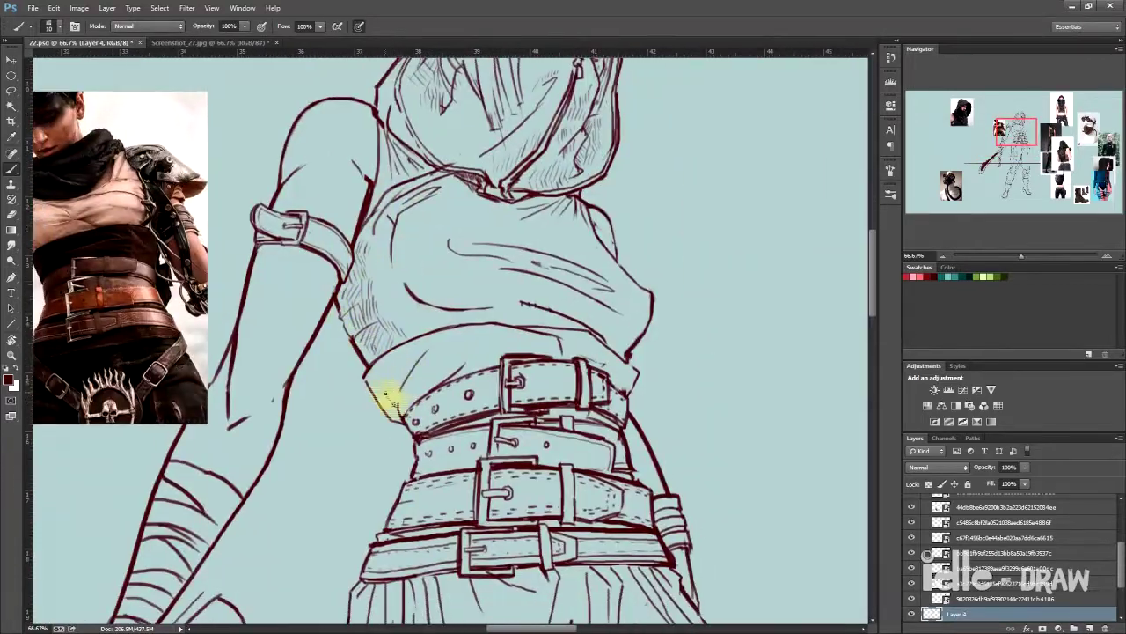
Pan over the belts, trousers, arm and machete to review the drawing
left_click_drag(475, 345, 554, 303)
mouse_move(431, 414)
left_mouse_down()
mouse_move(397, 447)
mouse_move(633, 382)
mouse_move(347, 427)
mouse_move(449, 308)
left_mouse_up()
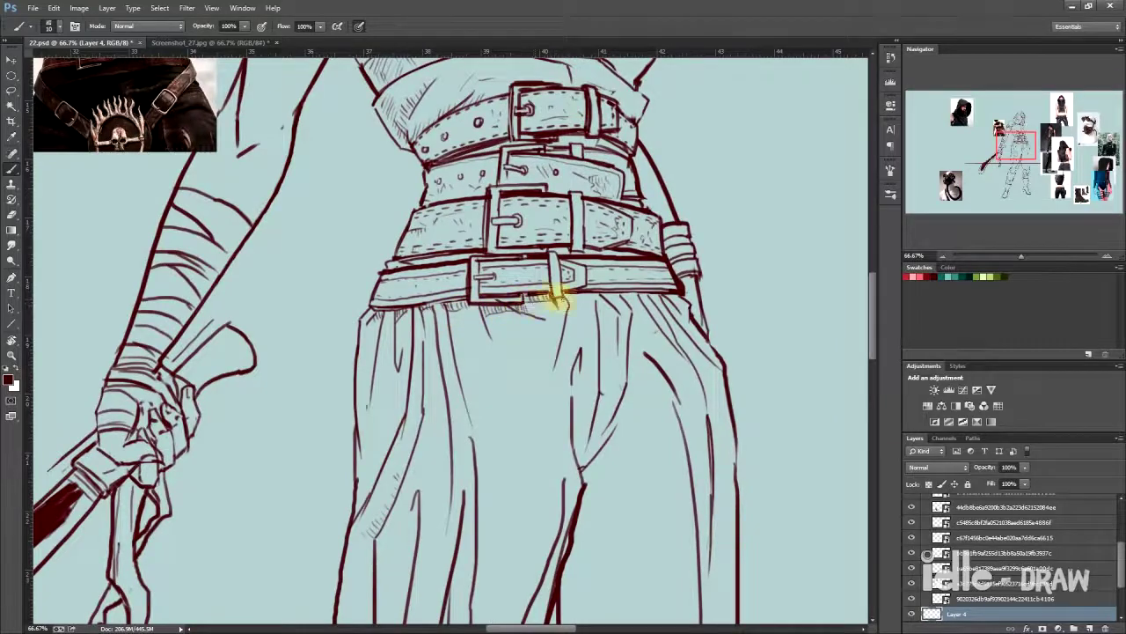
left_click_drag(557, 299, 352, 281)
left_click_drag(520, 302, 757, 176)
left_click_drag(196, 314, 435, 307)
key("e")
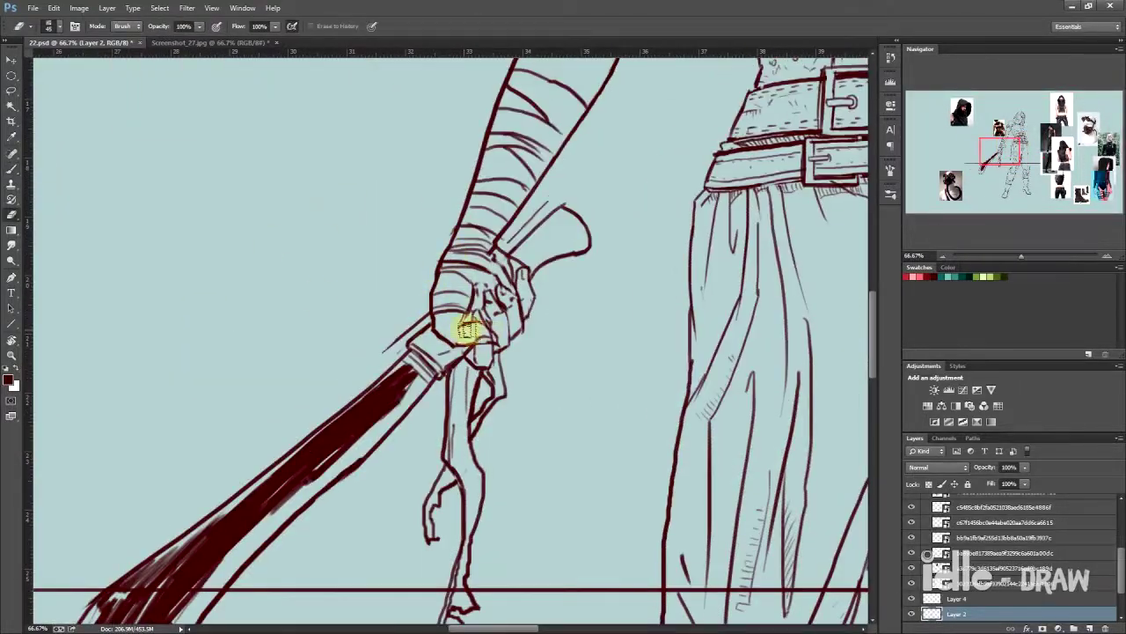
key("b")
mouse_move(502, 272)
left_mouse_down()
mouse_move(377, 390)
mouse_move(458, 233)
mouse_move(390, 150)
left_mouse_up()
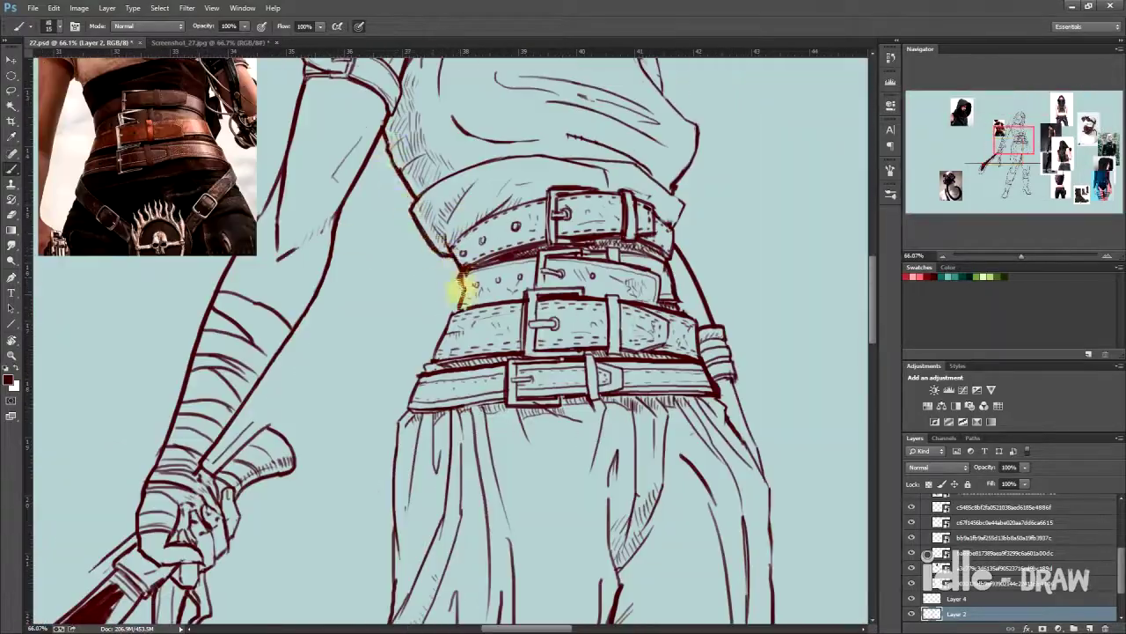
scroll(464, 288, "down", 3)
scroll(302, 332, "down", 5)
scroll(301, 251, "down", 5)
Fit the whole canvas in view, select the Crop tool and centre the figure for cropping
key("ctrl+0")
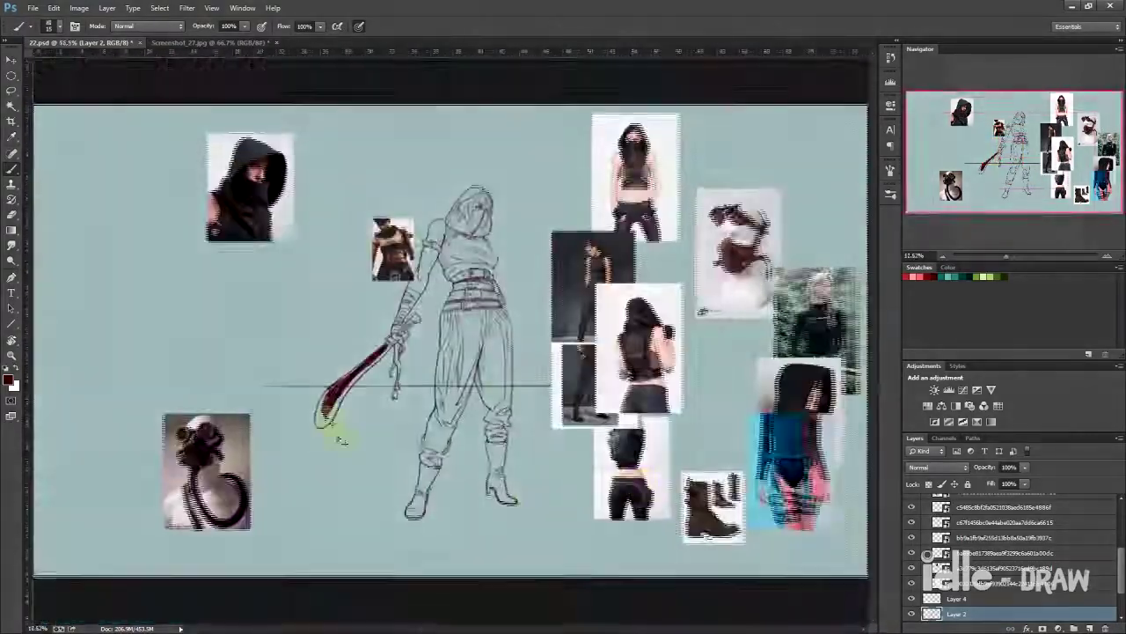
scroll(342, 440, "up", 5)
key("c")
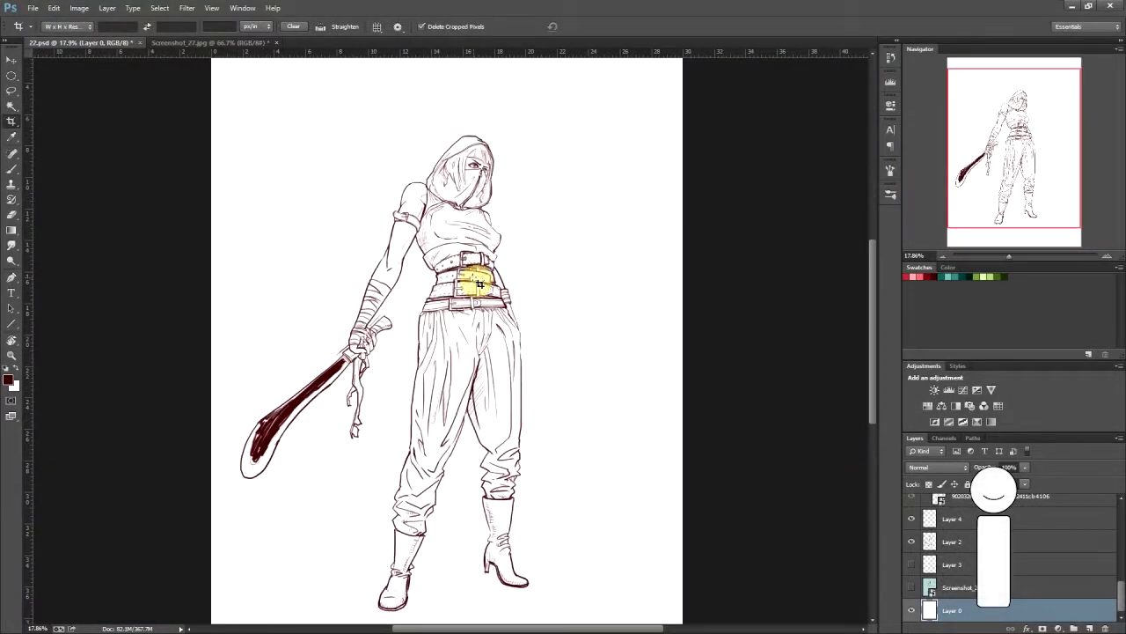
scroll(480, 282, "up", 1)
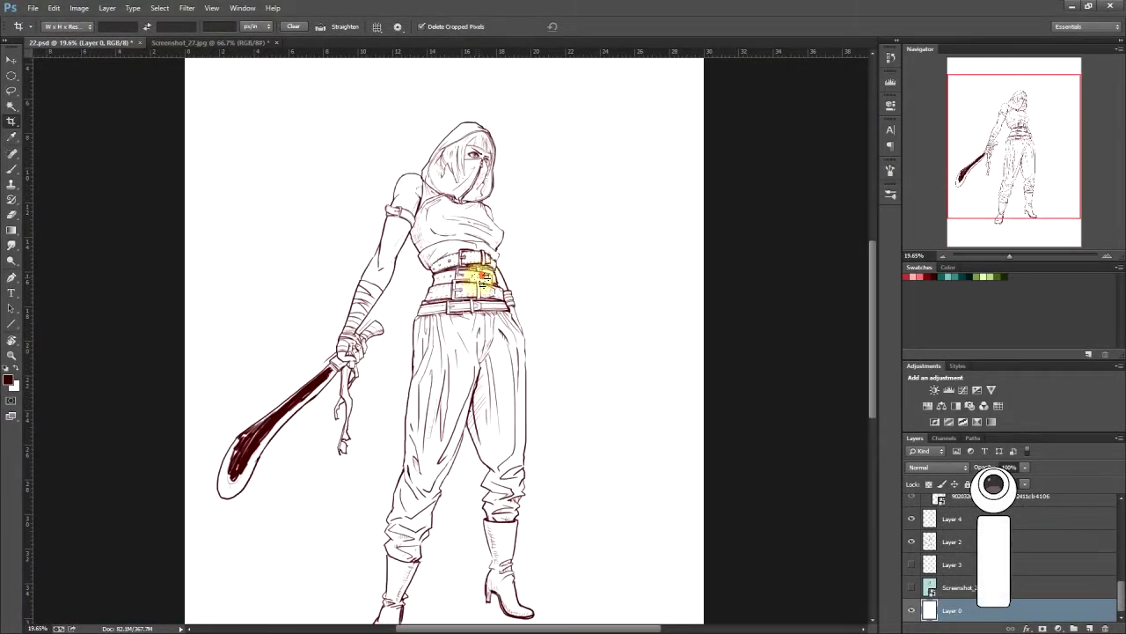
left_click_drag(483, 263, 485, 236)
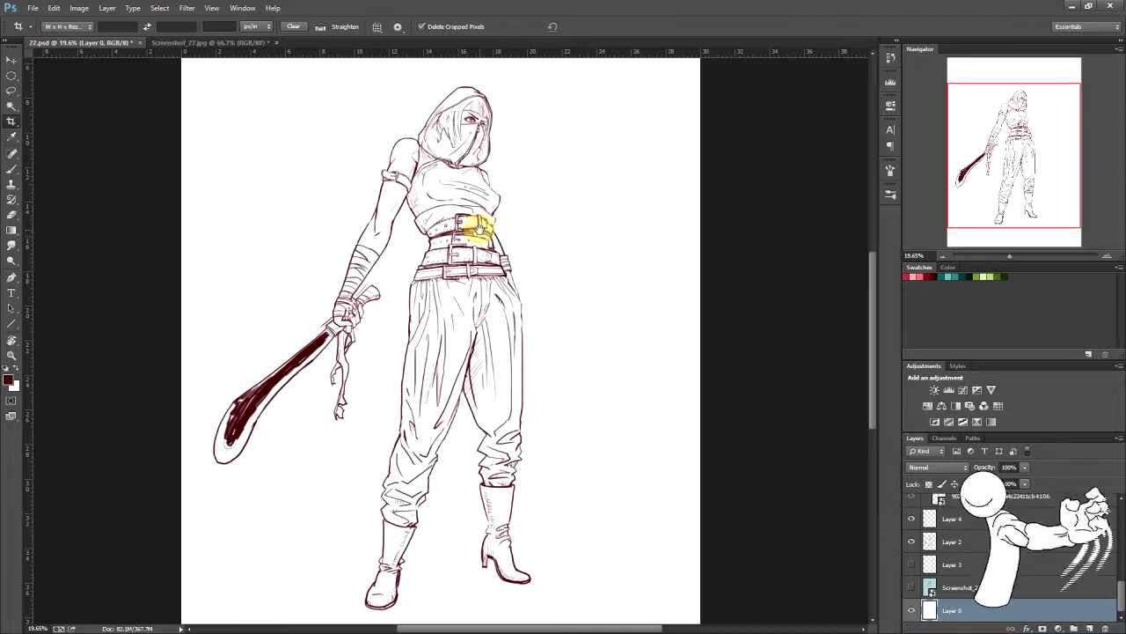